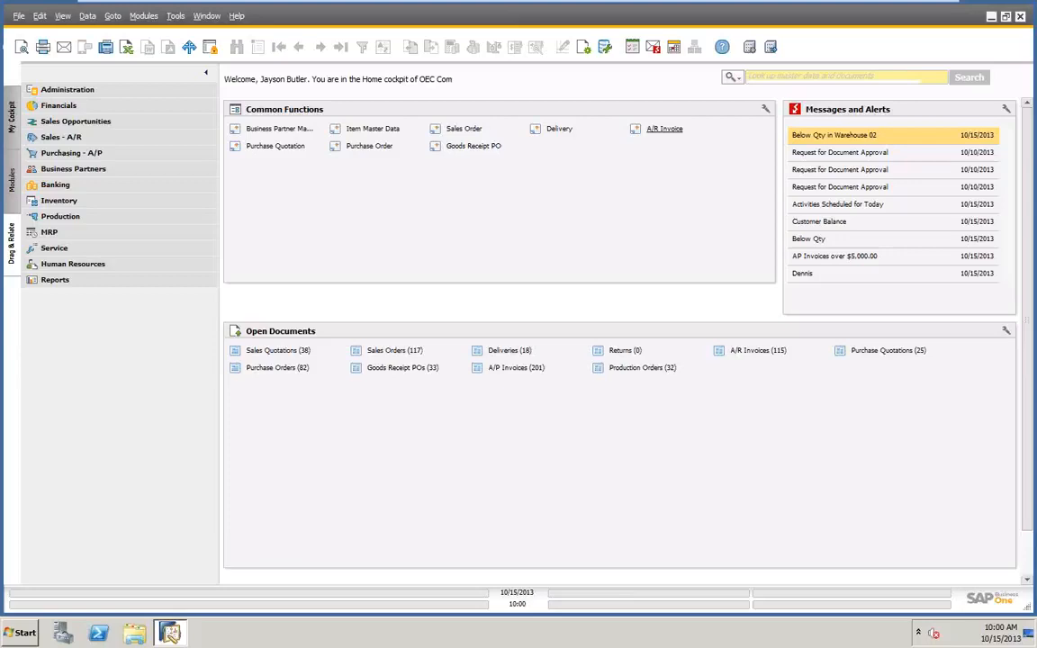
Step: Expand the Financials module to list its functions
{"action": "left_click", "coordinate": [67, 108]}
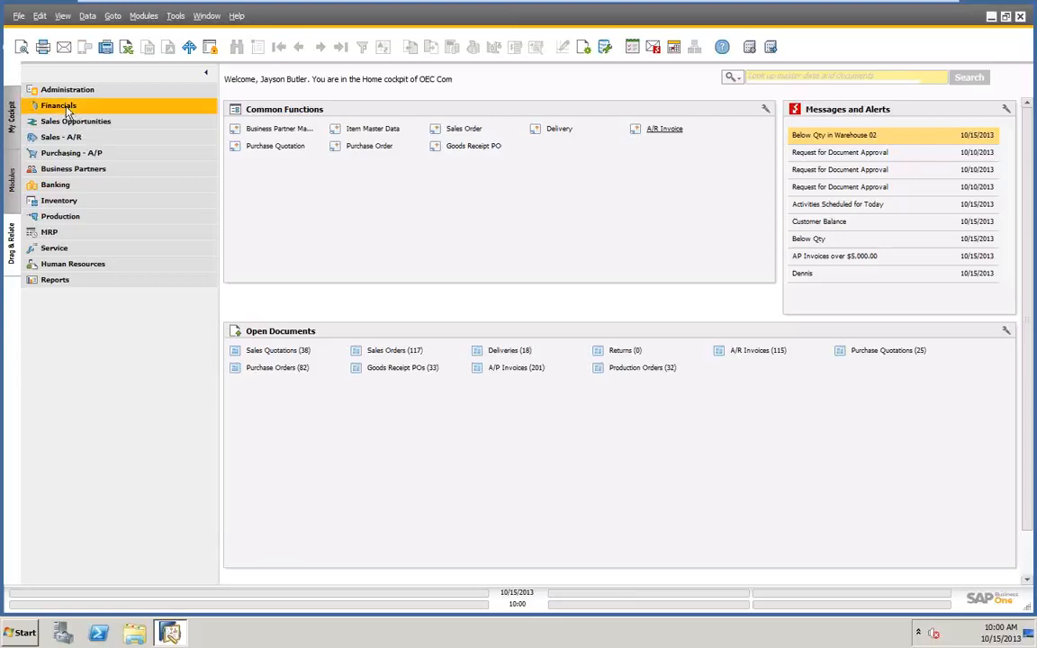
{"action": "left_click", "coordinate": [67, 108]}
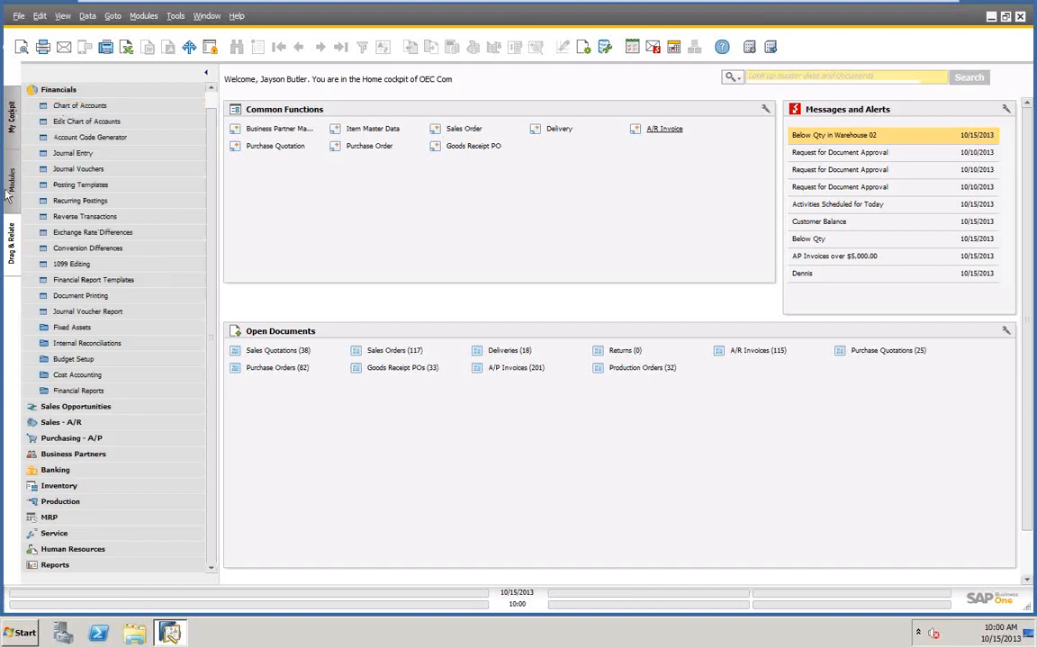
{"action": "left_click", "coordinate": [71, 173]}
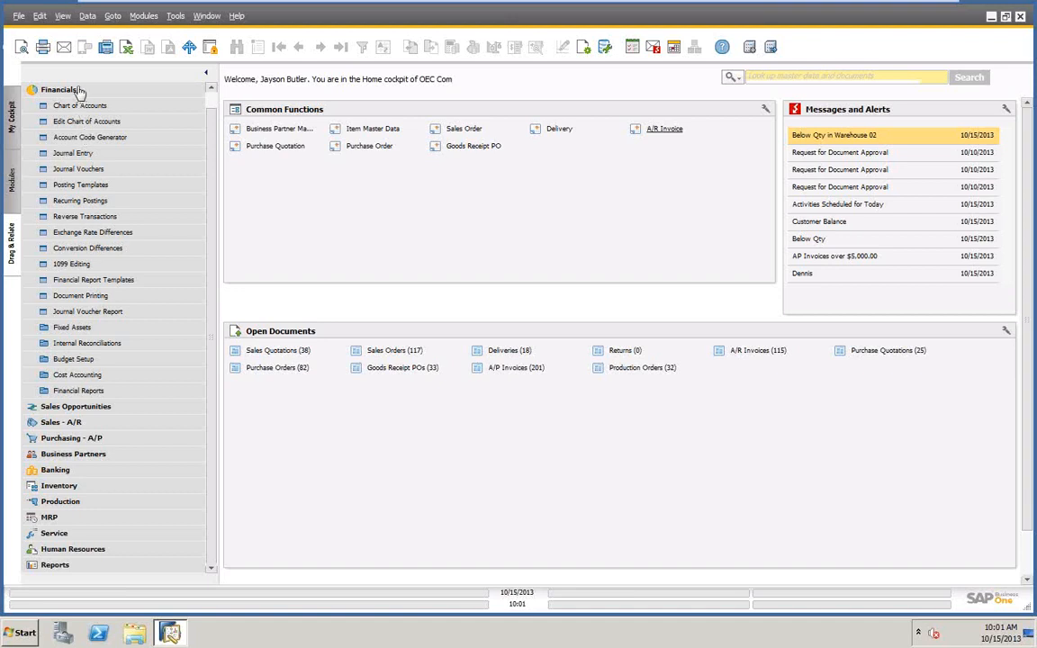
Step: Start a new A/R invoice for the customer Earthshaker Corporation
{"action": "left_click", "coordinate": [664, 132]}
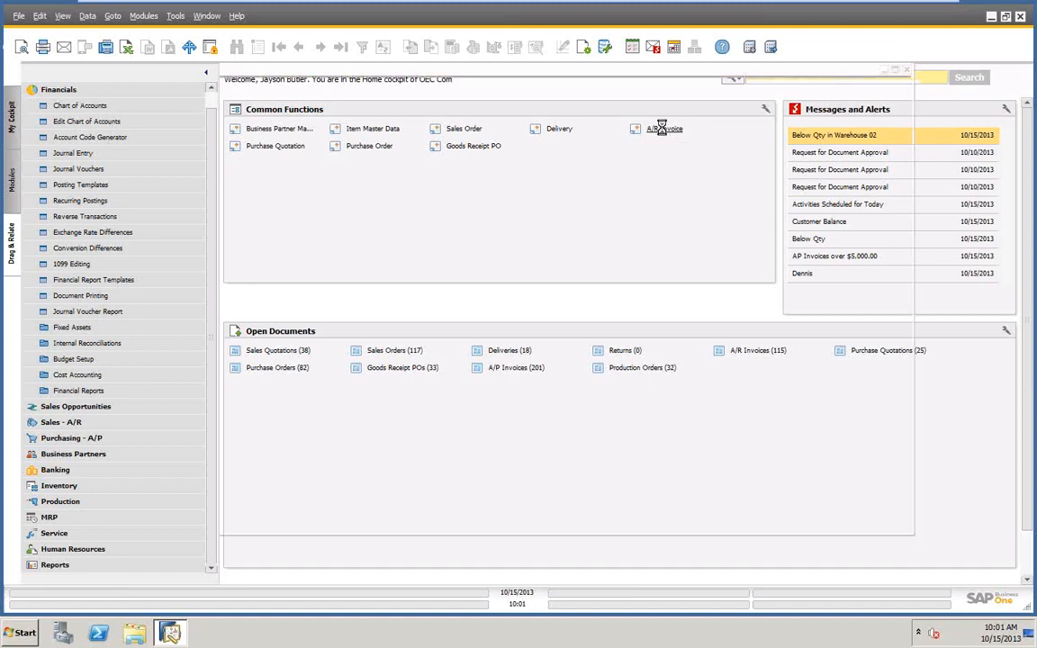
{"action": "left_click", "coordinate": [149, 94]}
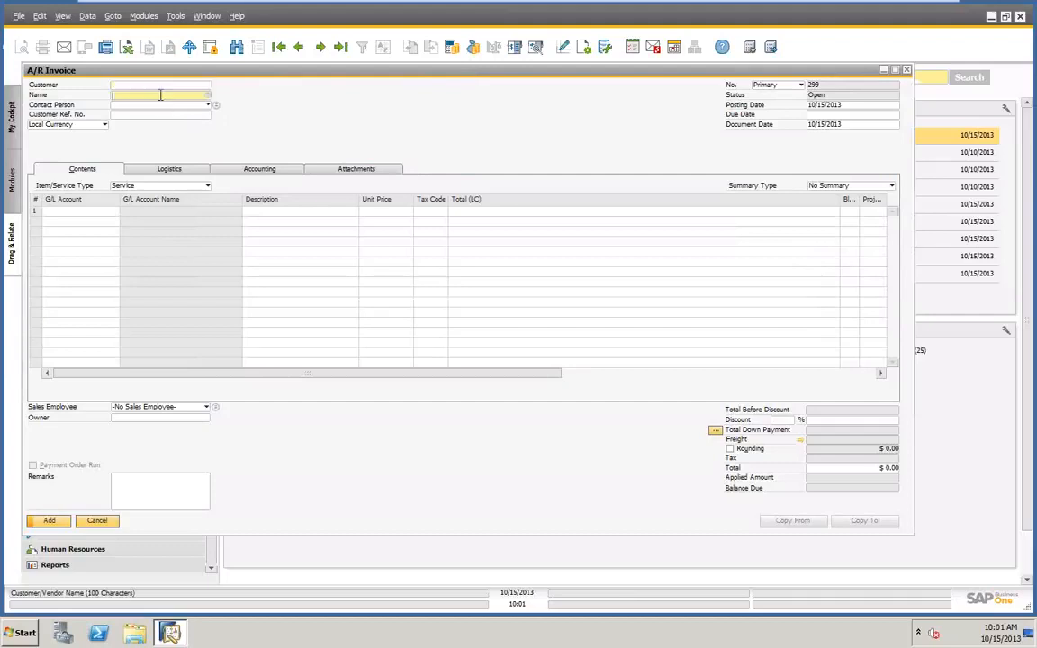
{"action": "type", "text": "e"}
{"action": "key", "text": "Tab"}
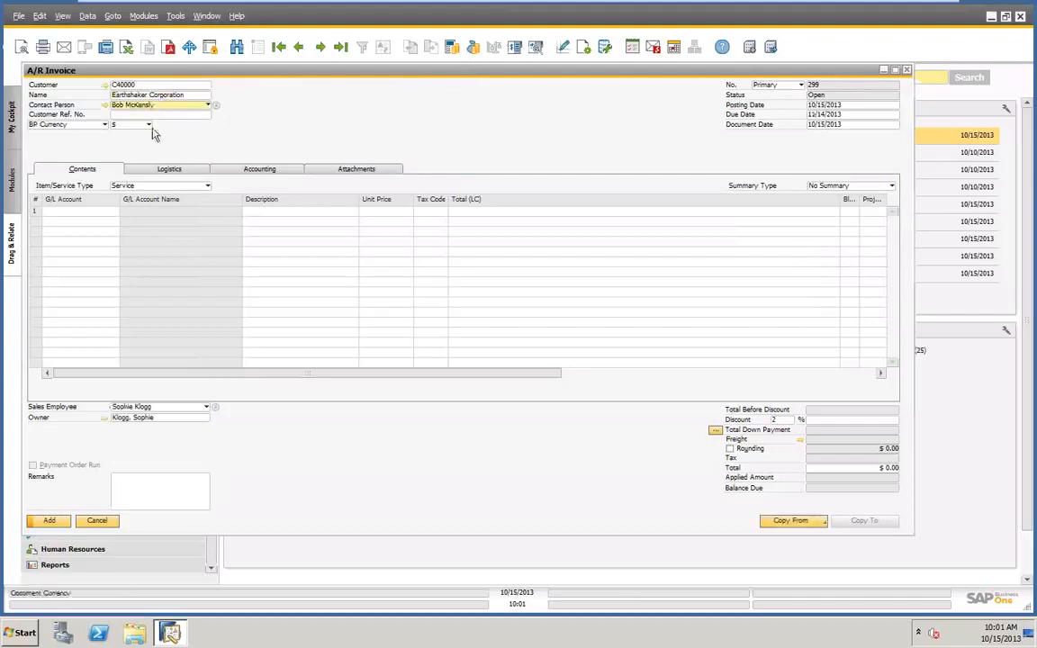
Step: Add a service line to the invoice with the Exchange Account (HO, USA, GA) and a unit price of 100
{"action": "left_click", "coordinate": [89, 211]}
{"action": "type", "text": "1"}
{"action": "key", "text": "Tab"}
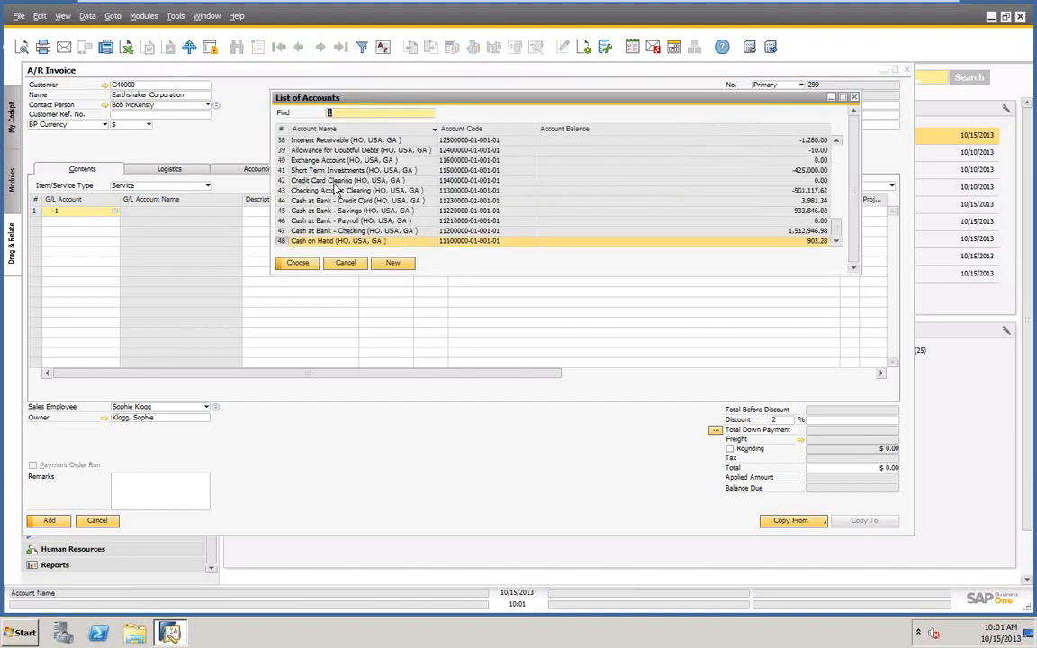
{"action": "left_click", "coordinate": [301, 161]}
{"action": "left_click", "coordinate": [300, 262]}
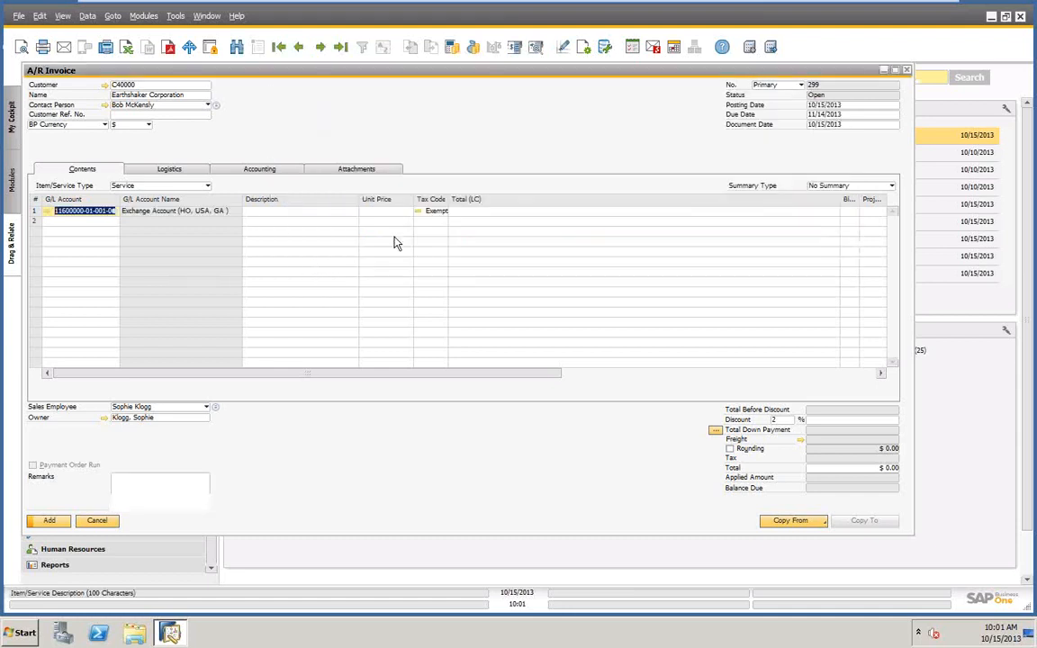
{"action": "type", "text": "100"}
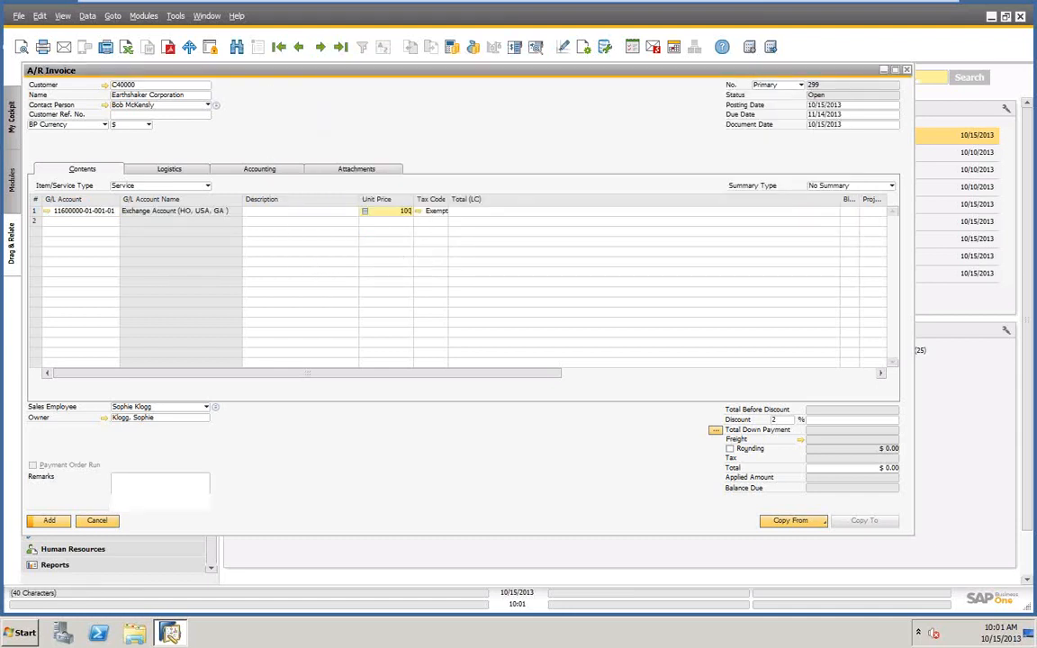
{"action": "key", "text": "Tab"}
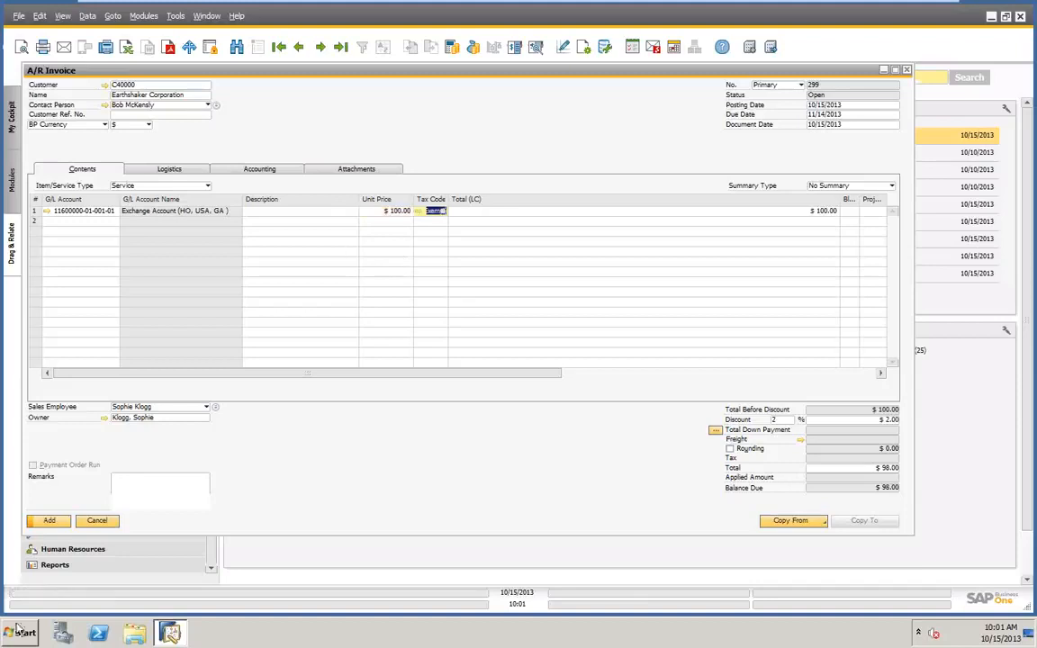
Step: Save the A/R invoice as a draft and close the invoice form
{"action": "left_click", "coordinate": [50, 522]}
{"action": "left_click", "coordinate": [18, 15]}
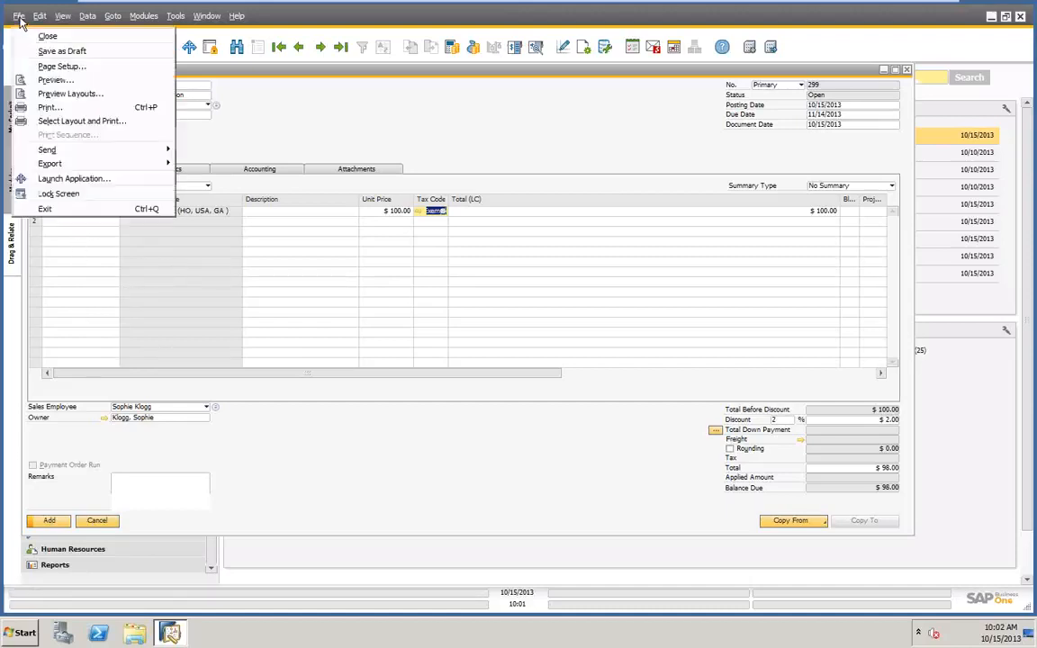
{"action": "left_click", "coordinate": [68, 50]}
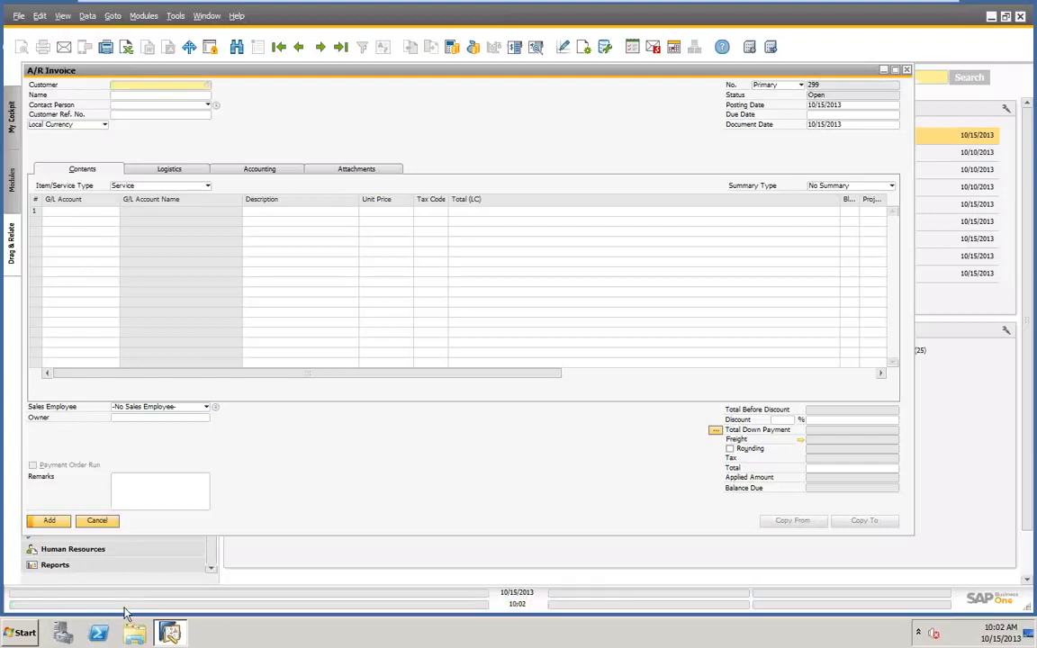
{"action": "left_click", "coordinate": [100, 521]}
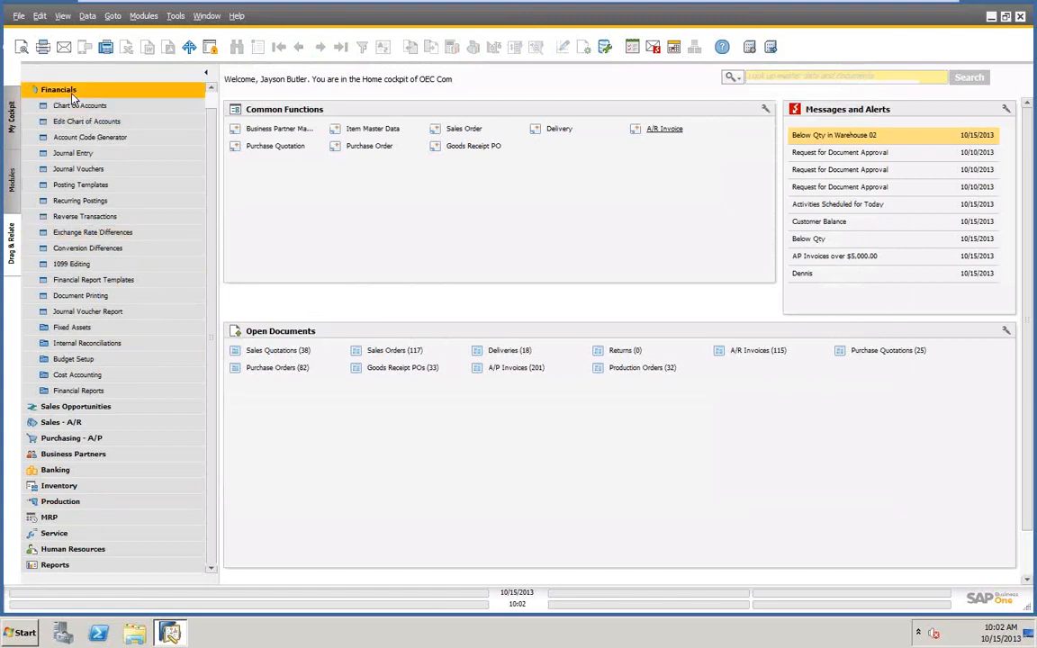
Step: View the accounts, debits and credits of the last recorded journal entry in the Financials module, and close the form
{"action": "left_click", "coordinate": [65, 89]}
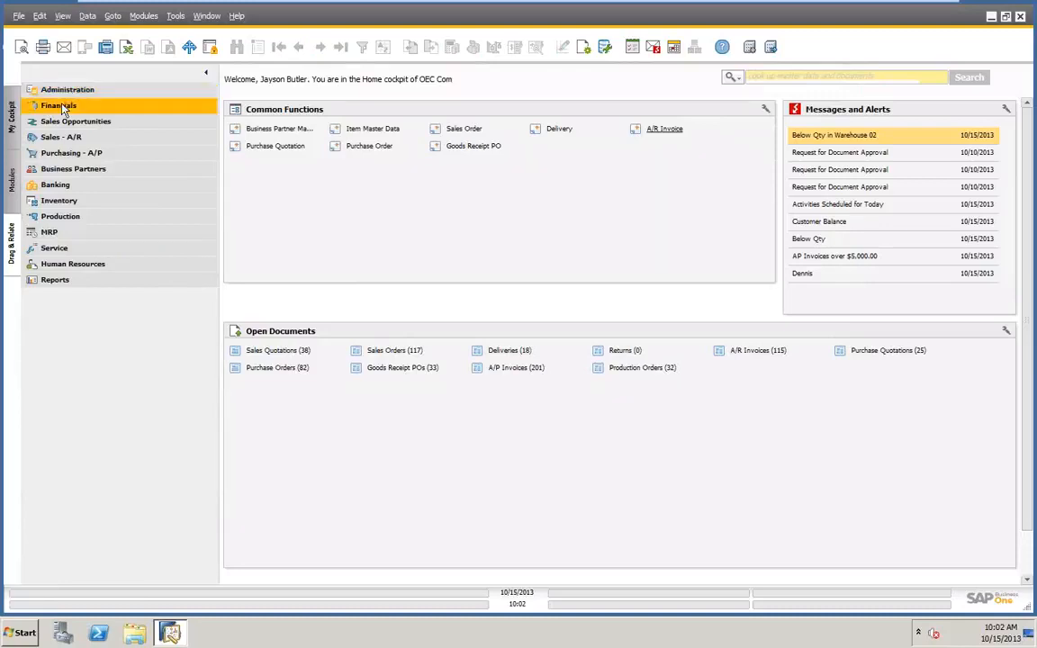
{"action": "left_click", "coordinate": [62, 107]}
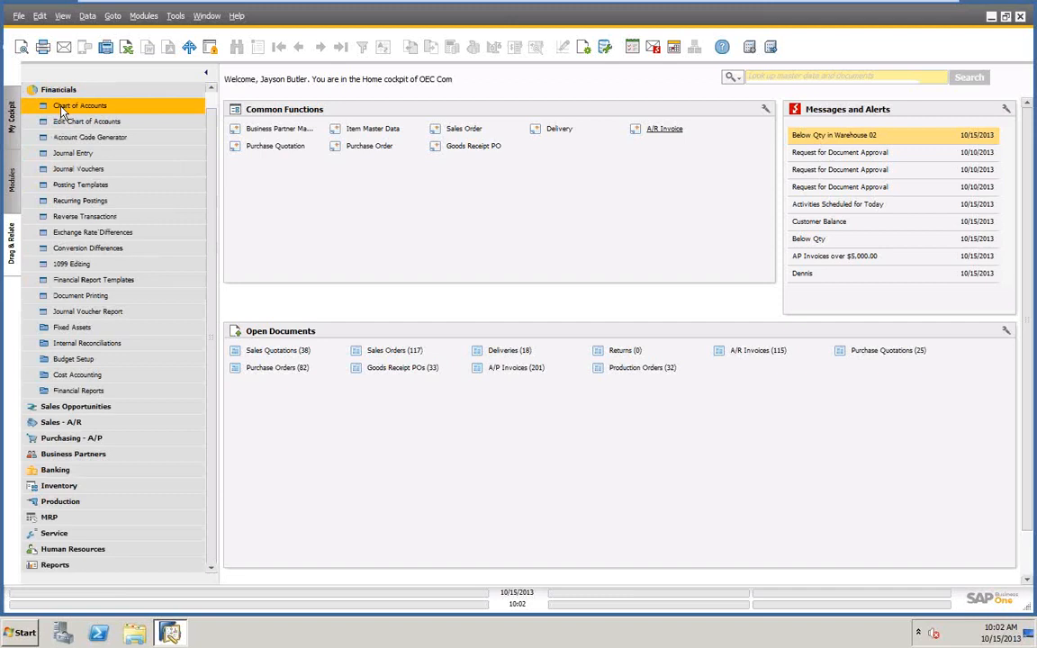
{"action": "left_click", "coordinate": [77, 158]}
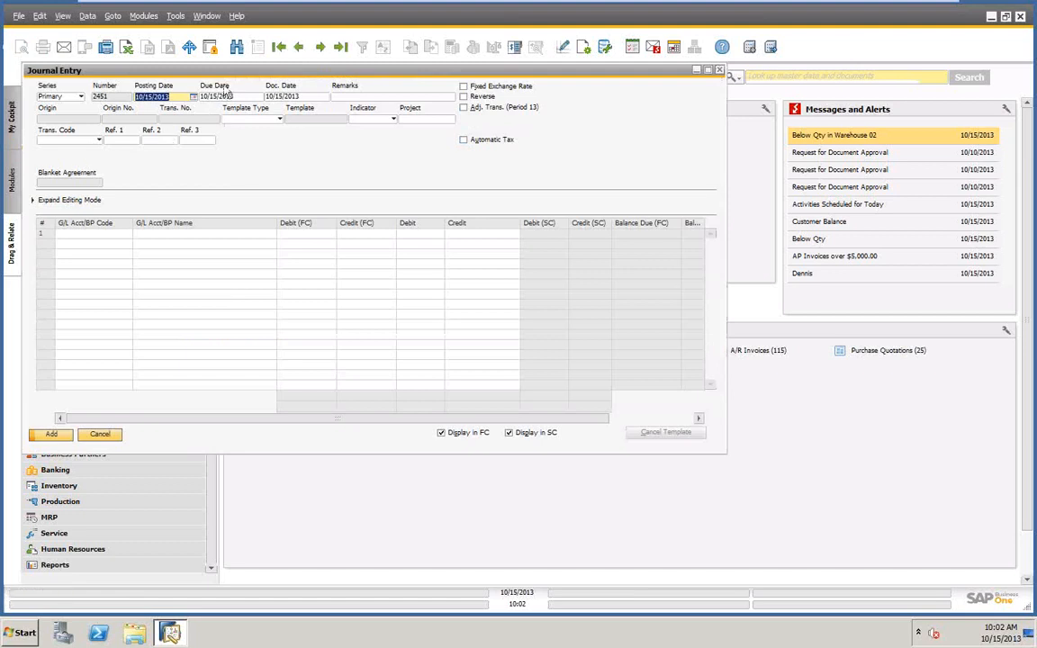
{"action": "left_click_drag", "start_coordinate": [304, 99], "coordinate": [441, 128]}
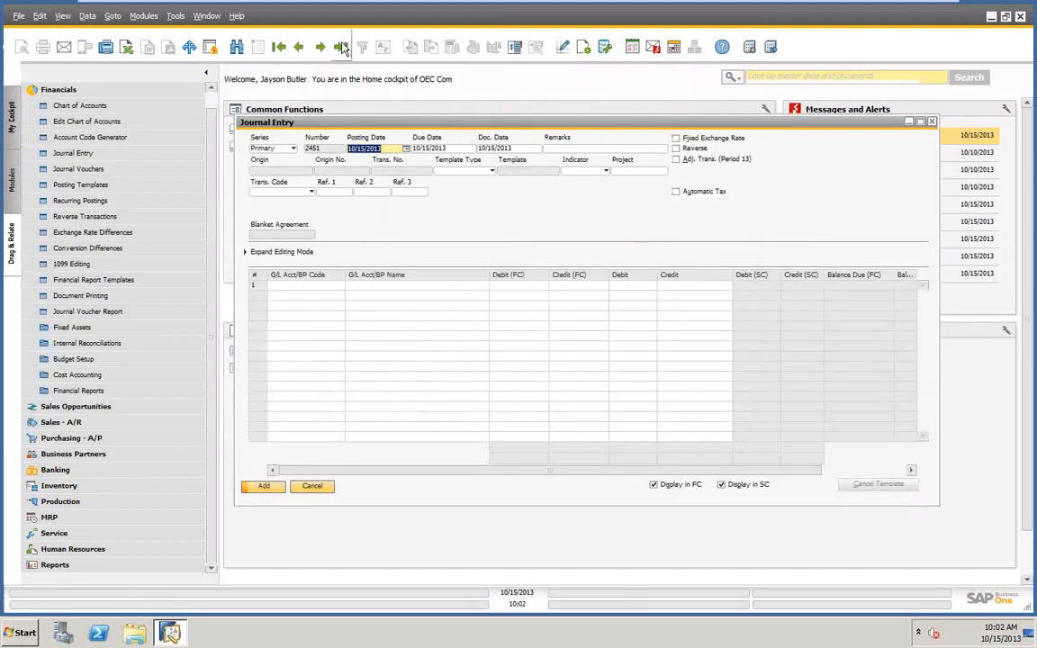
{"action": "left_click", "coordinate": [340, 47]}
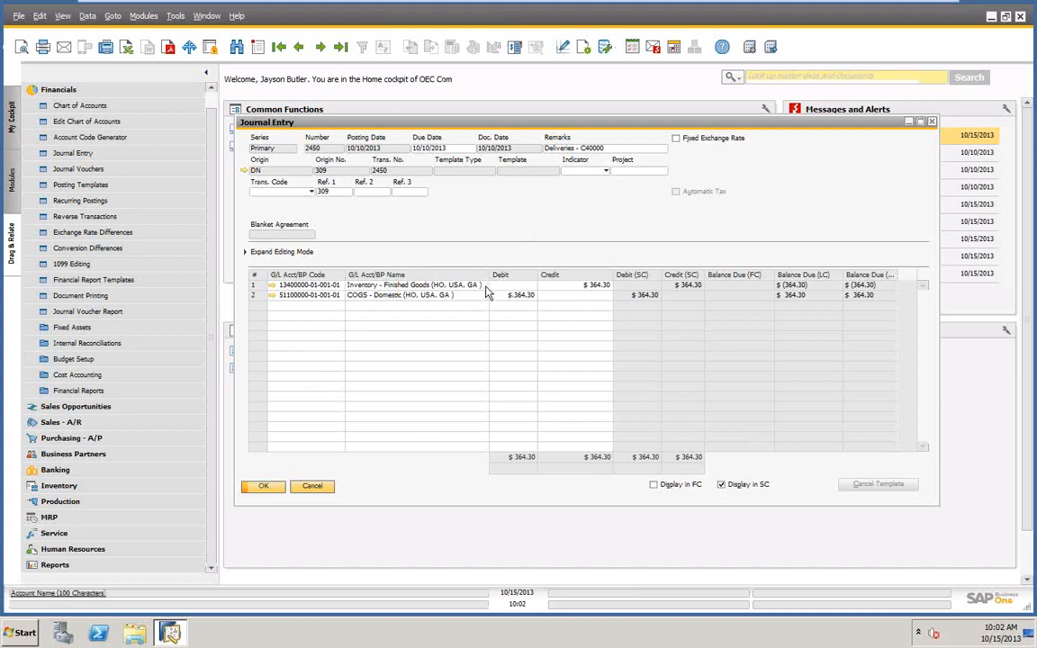
{"action": "left_click", "coordinate": [312, 487]}
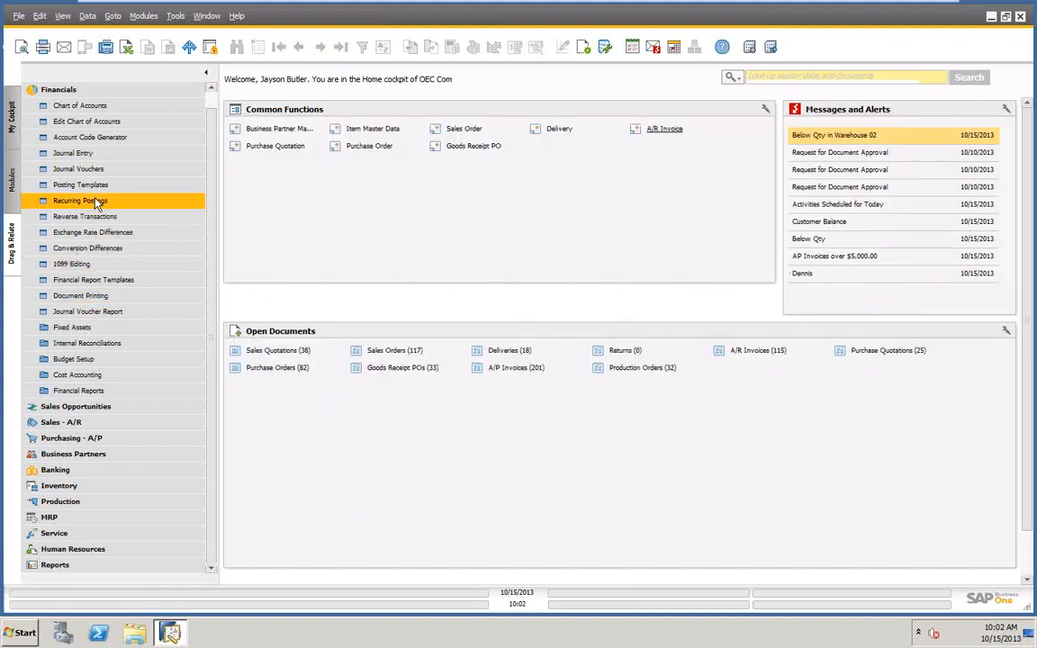
Step: Open and enlarge the Journal Vouchers window, and check the list including closed vouchers before restoring the Open Only filter
{"action": "left_click", "coordinate": [87, 169]}
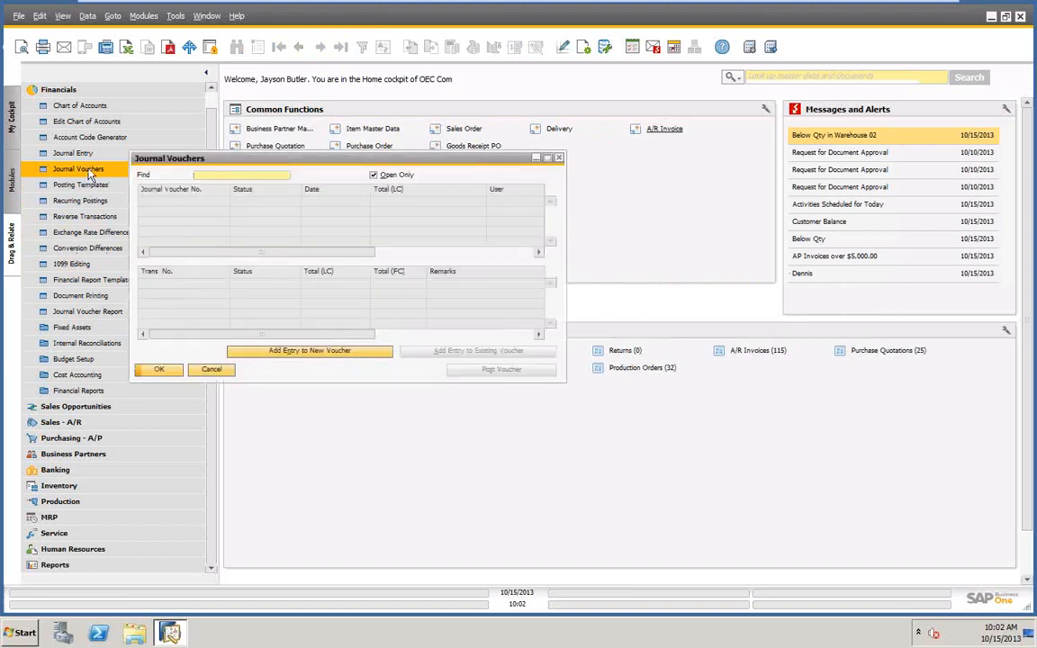
{"action": "left_click_drag", "start_coordinate": [359, 160], "coordinate": [452, 96]}
{"action": "left_click_drag", "start_coordinate": [657, 314], "coordinate": [970, 546]}
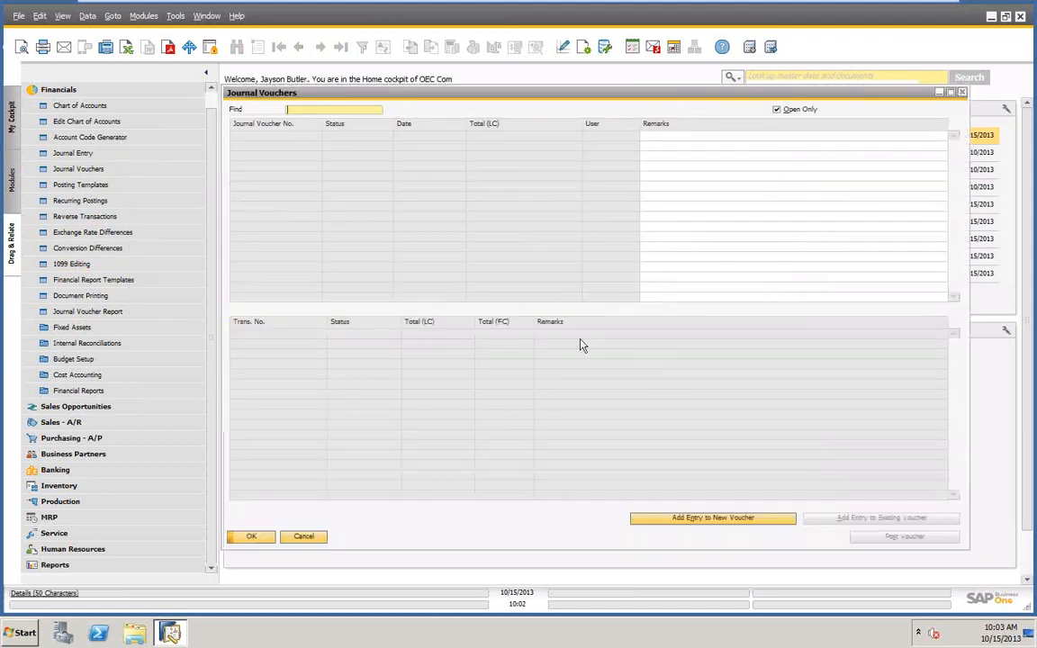
{"action": "left_click", "coordinate": [777, 108]}
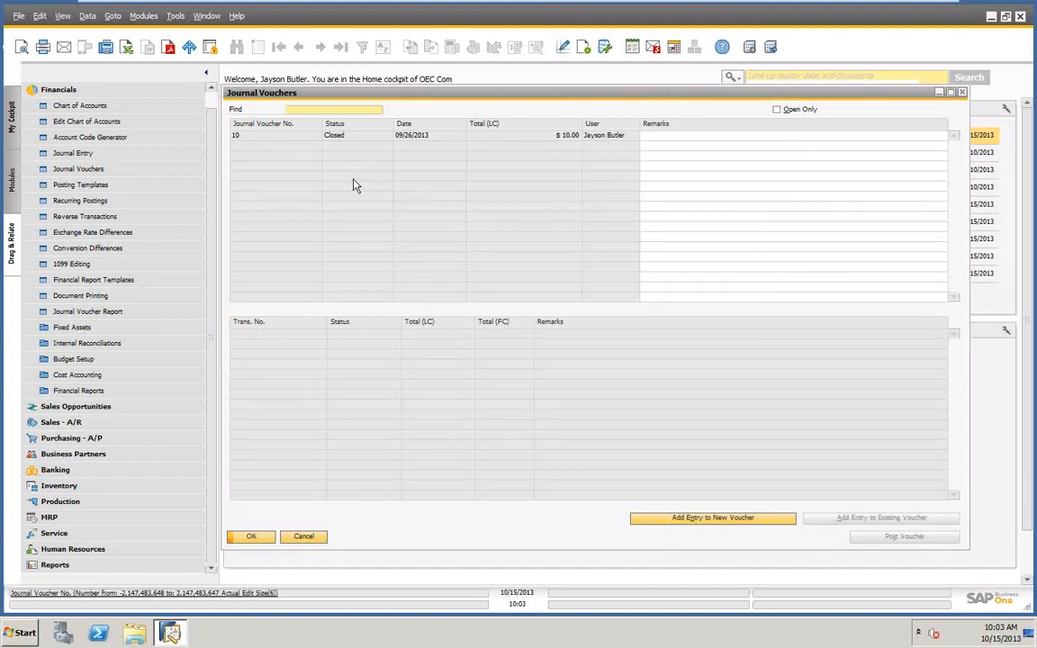
{"action": "left_click", "coordinate": [776, 109]}
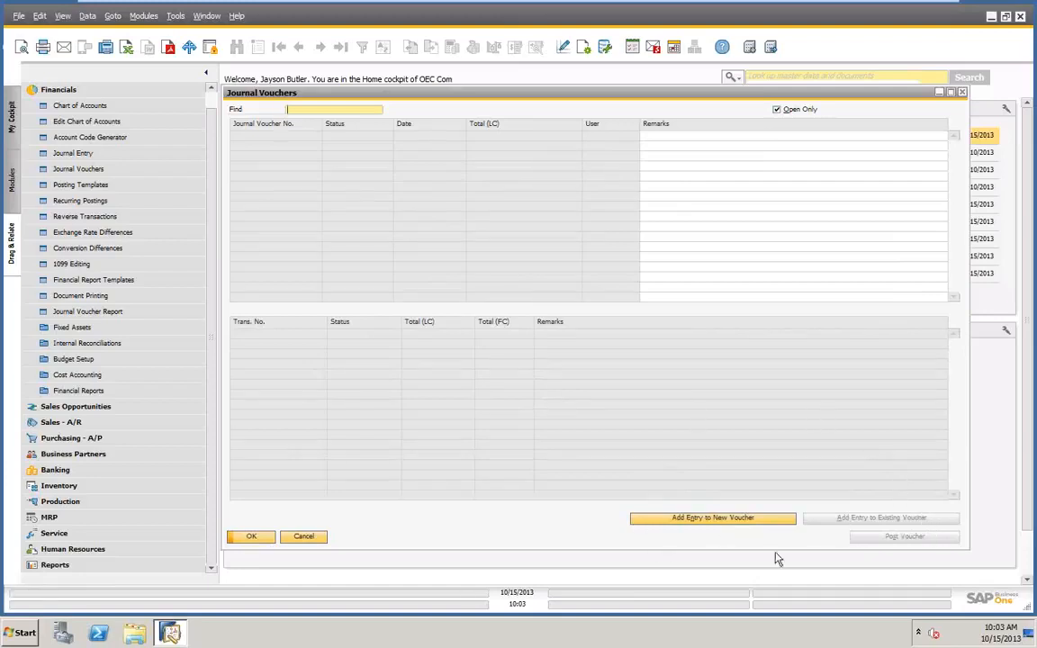
Step: Start an entry in a new journal voucher, and move and enlarge the entry window beside the module list
{"action": "left_click", "coordinate": [732, 524]}
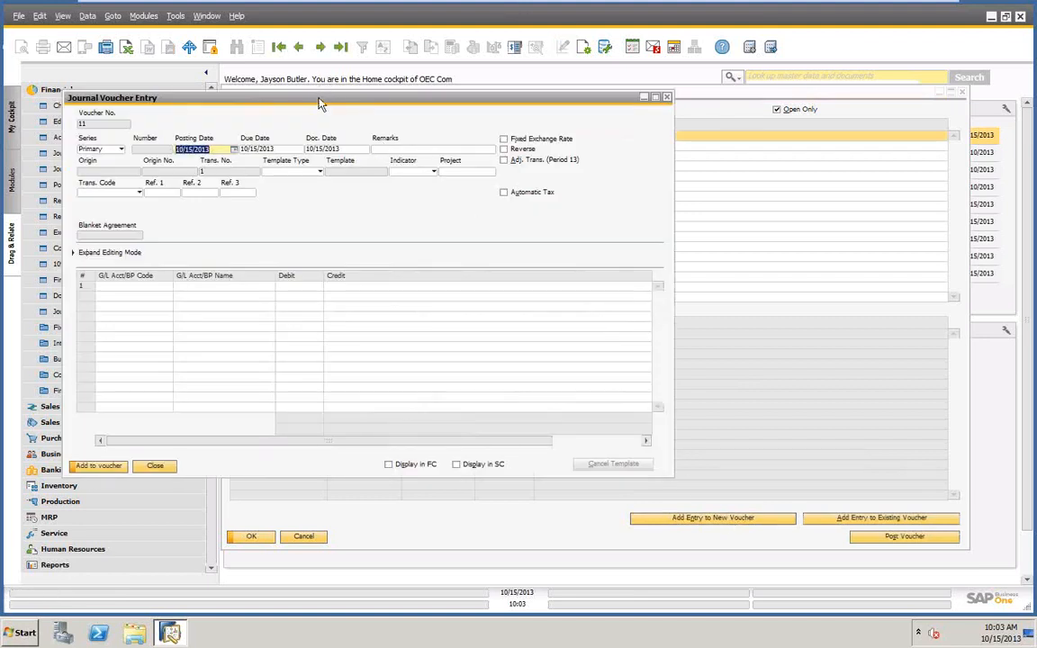
{"action": "left_click_drag", "start_coordinate": [322, 105], "coordinate": [483, 89]}
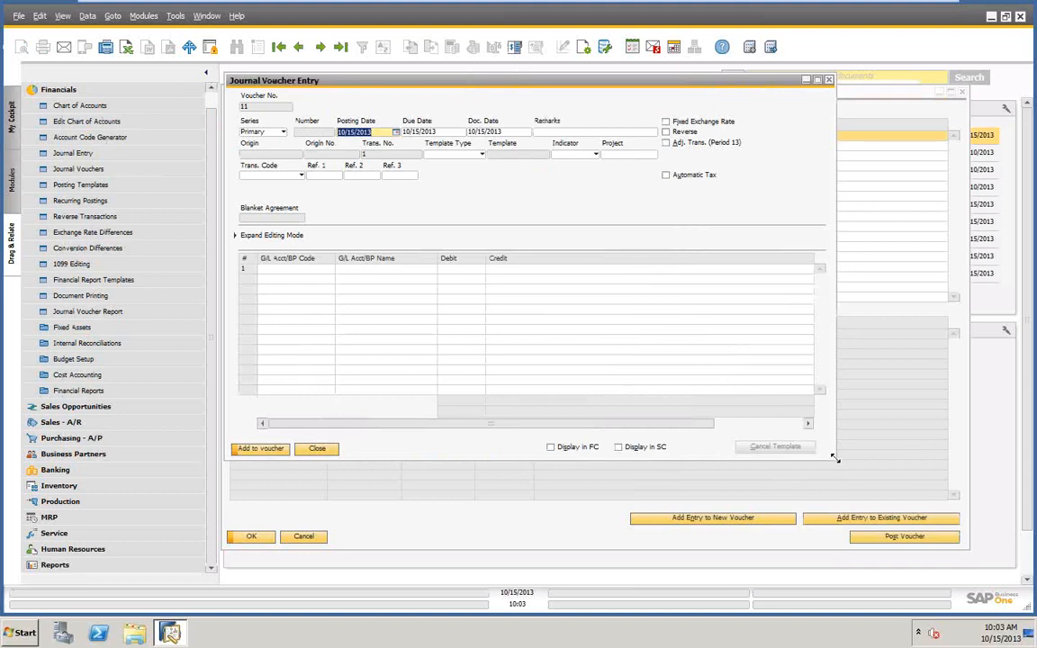
{"action": "left_click_drag", "start_coordinate": [834, 457], "coordinate": [980, 560]}
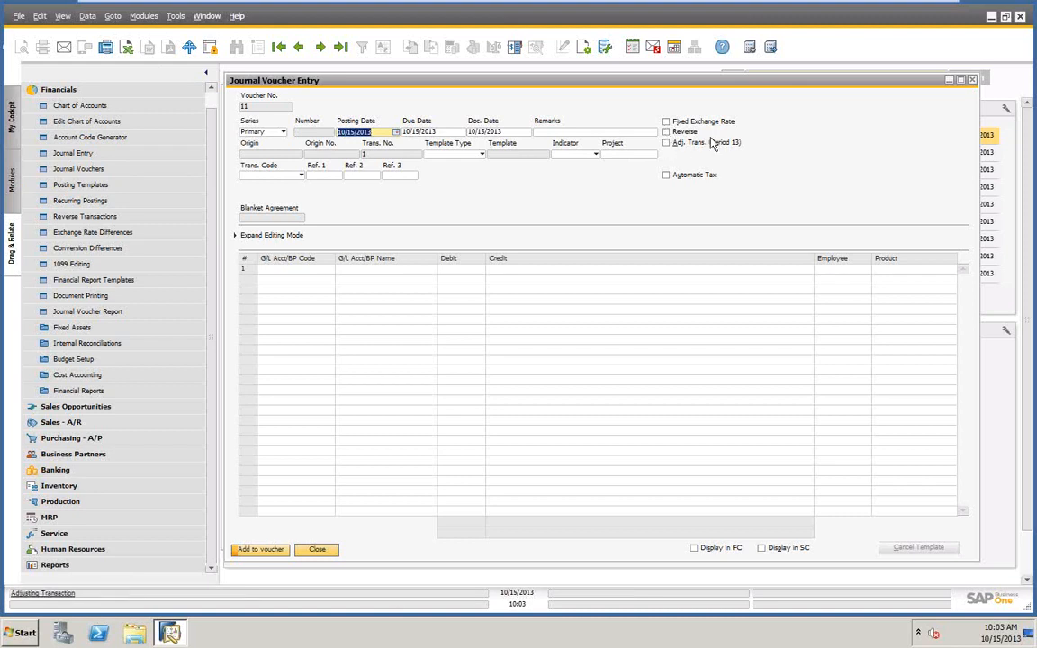
Step: Enter a voucher line for the Interest Receivable (HO, USA, GA) account with a debit of 100
{"action": "left_click", "coordinate": [299, 269]}
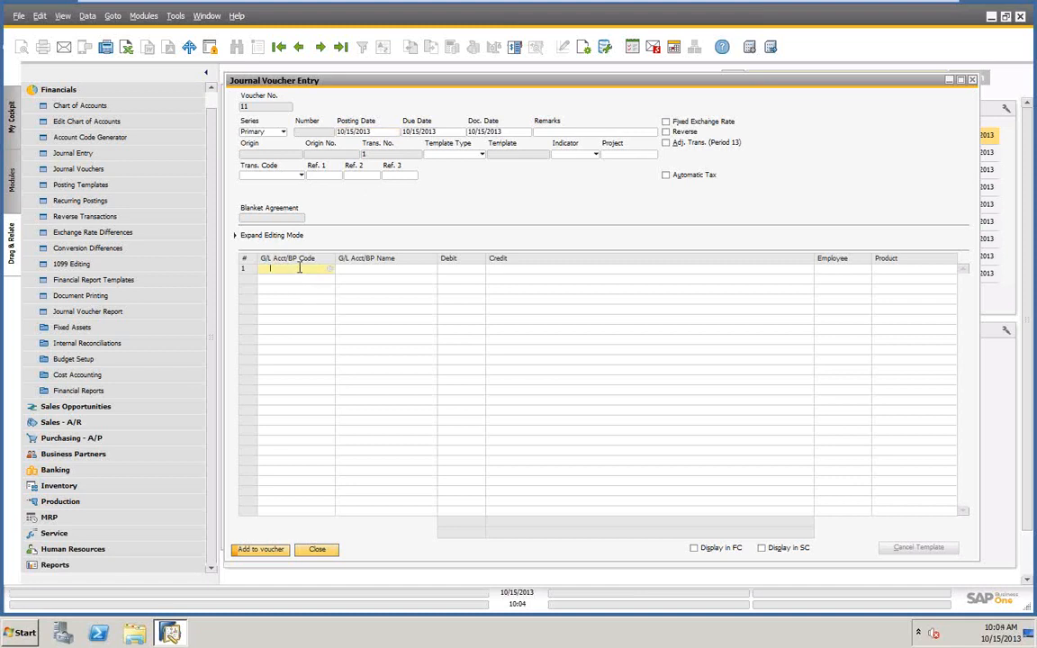
{"action": "type", "text": "1"}
{"action": "key", "text": "Tab"}
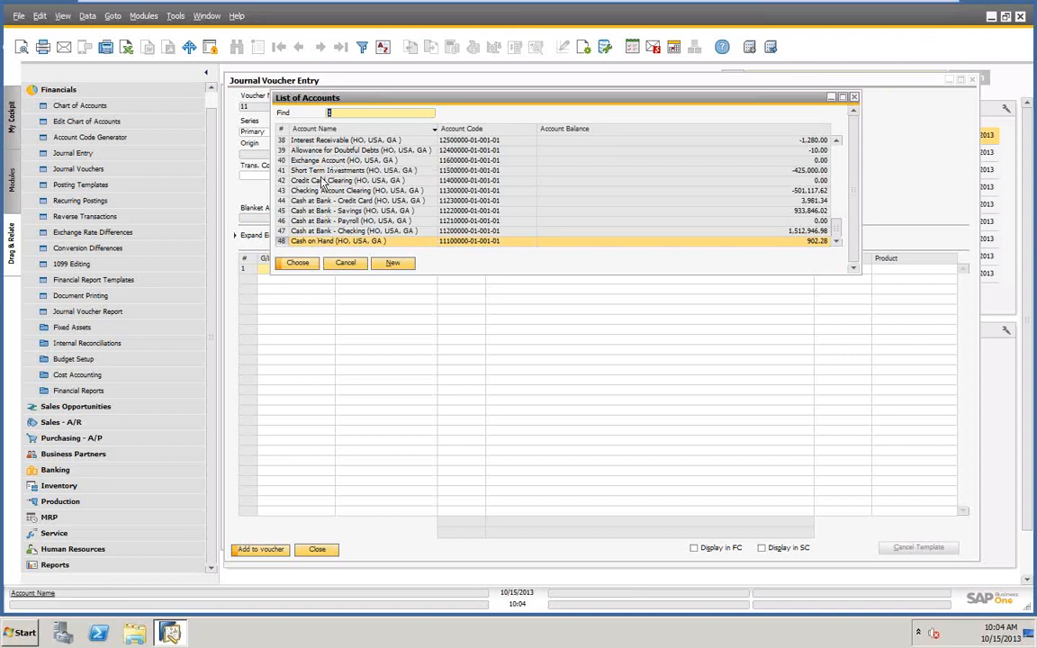
{"action": "left_click", "coordinate": [322, 142]}
{"action": "left_click", "coordinate": [302, 263]}
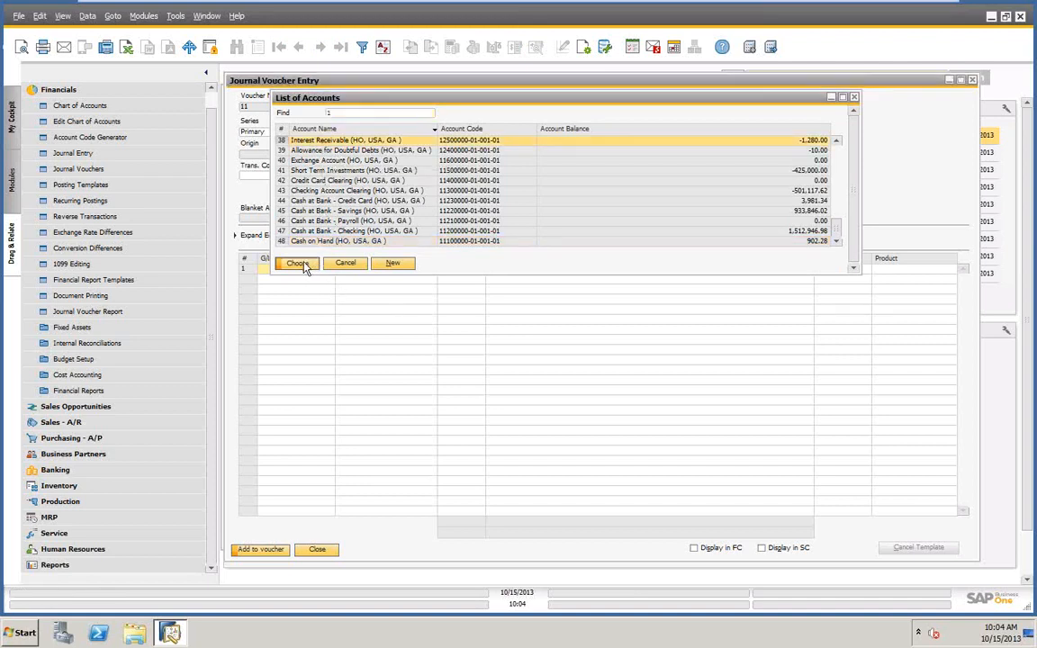
{"action": "left_click", "coordinate": [507, 271]}
{"action": "left_click", "coordinate": [465, 269]}
{"action": "type", "text": "100"}
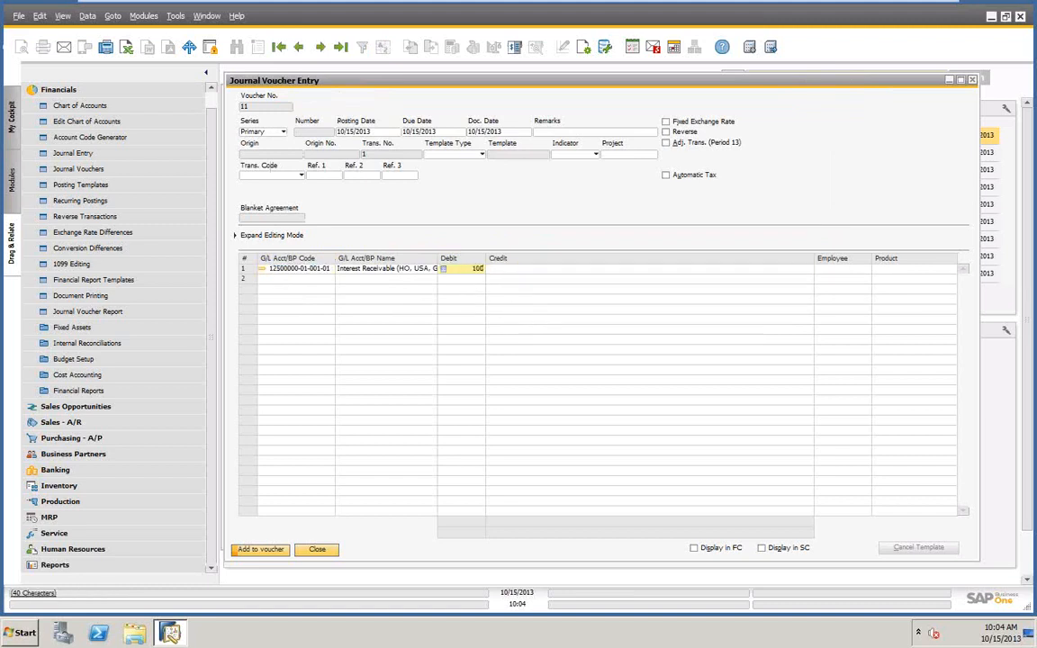
{"action": "key", "text": "Tab"}
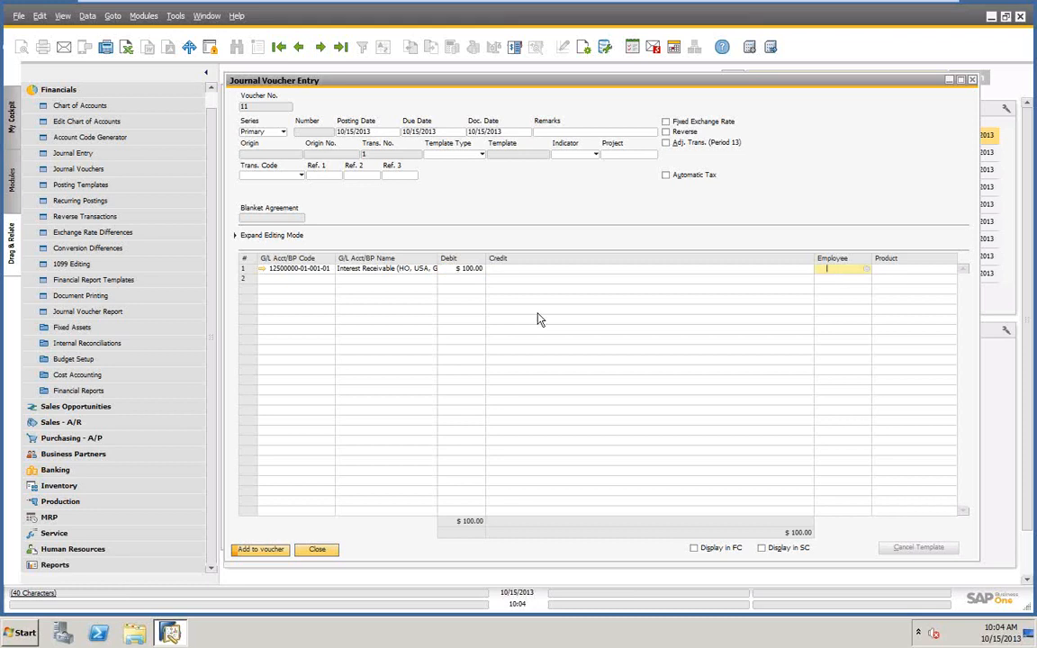
Step: Add the one-sided entry to the voucher, suspending the first attempt and continuing despite the imbalance on the second
{"action": "left_click", "coordinate": [262, 551]}
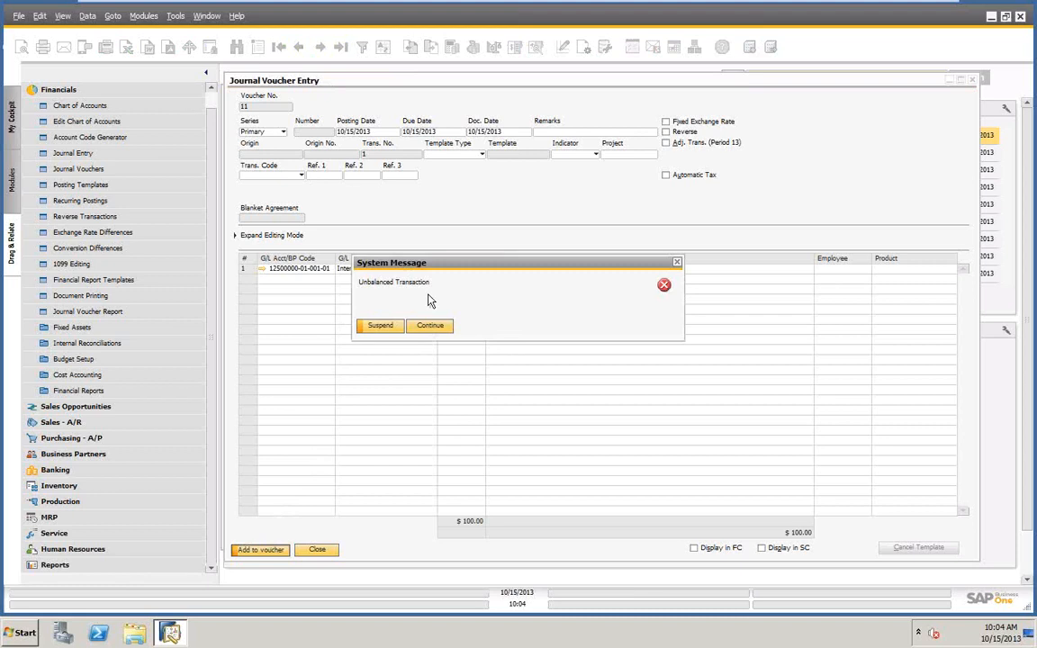
{"action": "left_click", "coordinate": [380, 328]}
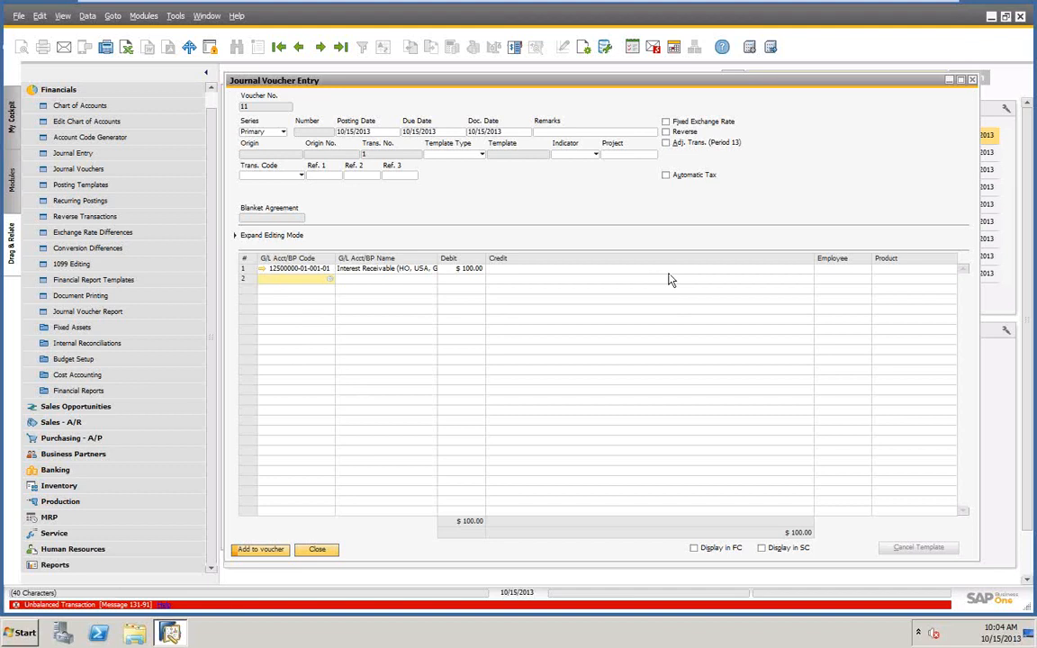
{"action": "left_click", "coordinate": [265, 551]}
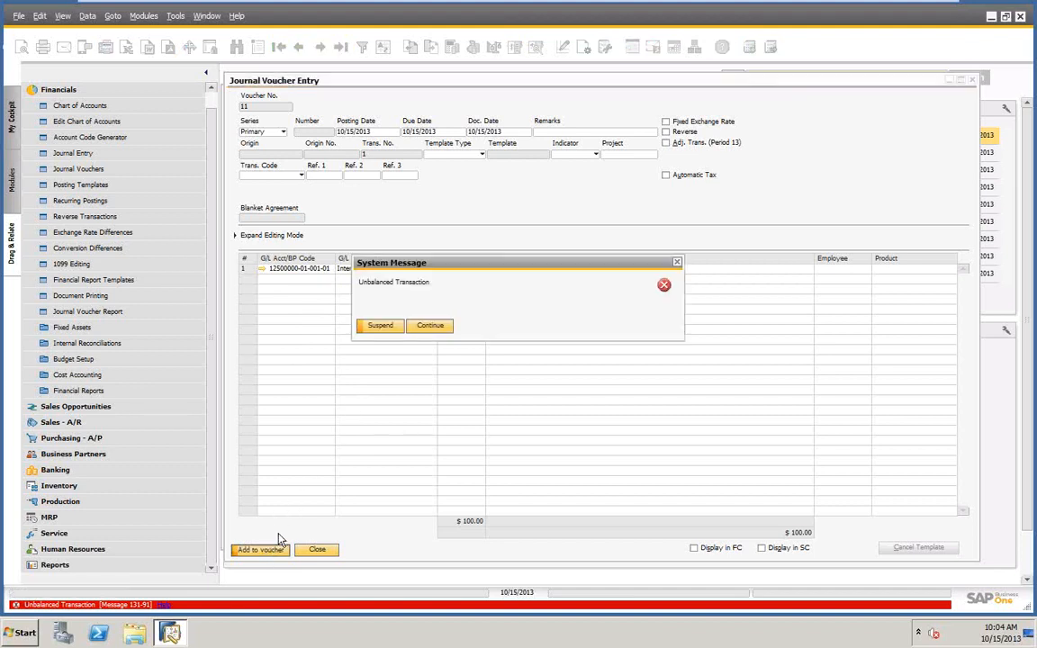
{"action": "left_click", "coordinate": [430, 327]}
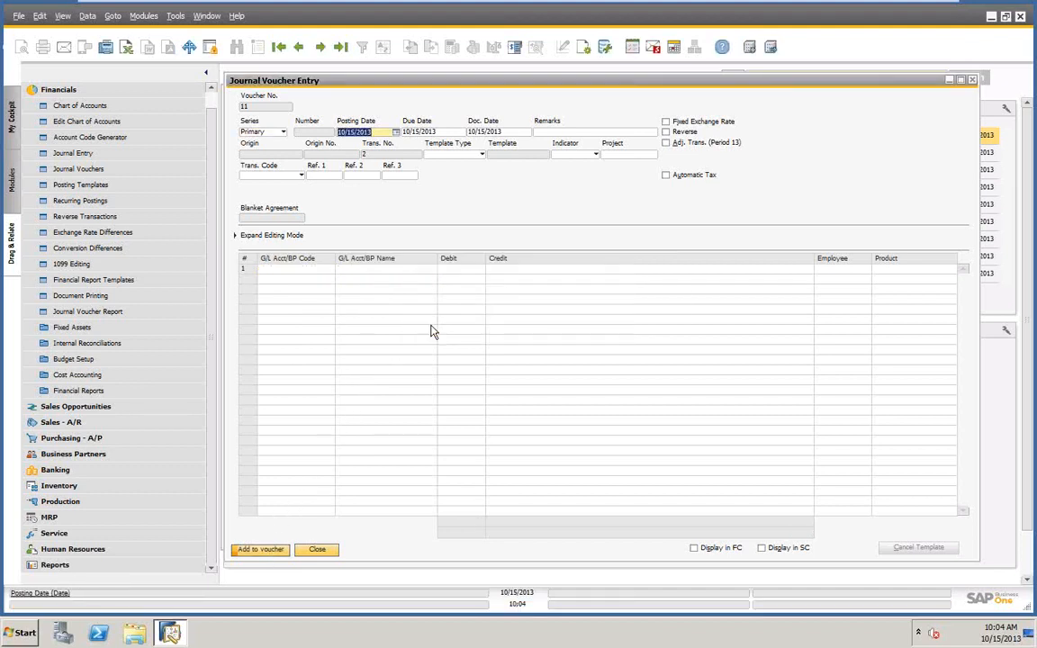
Step: Close the blank entry window and save the new journal voucher, continuing despite the unbalanced transaction
{"action": "left_click", "coordinate": [317, 549]}
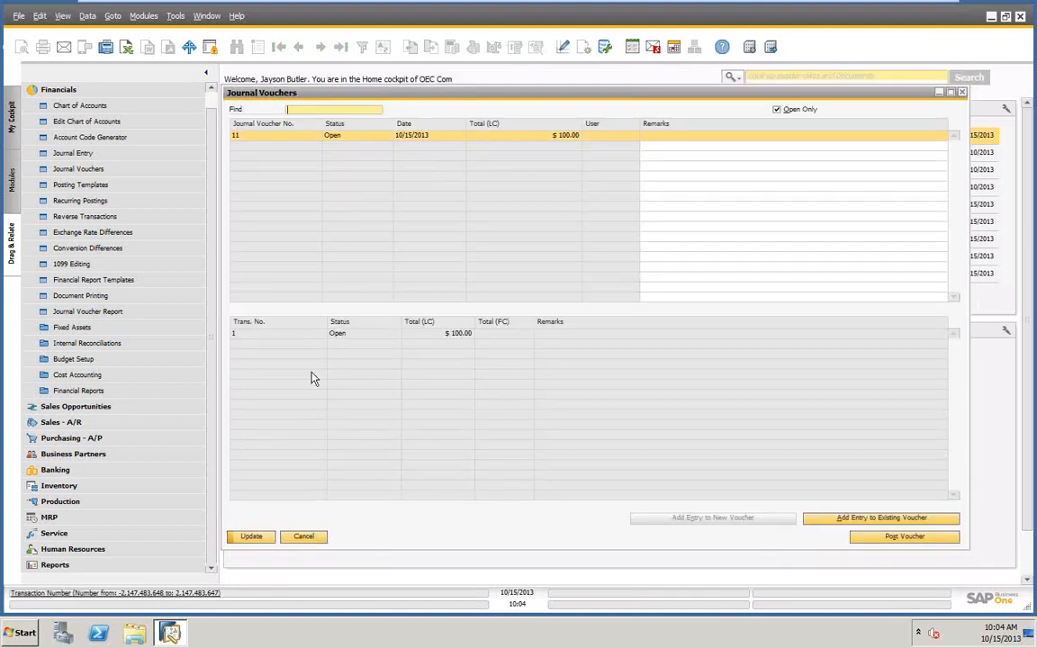
{"action": "left_click", "coordinate": [250, 538]}
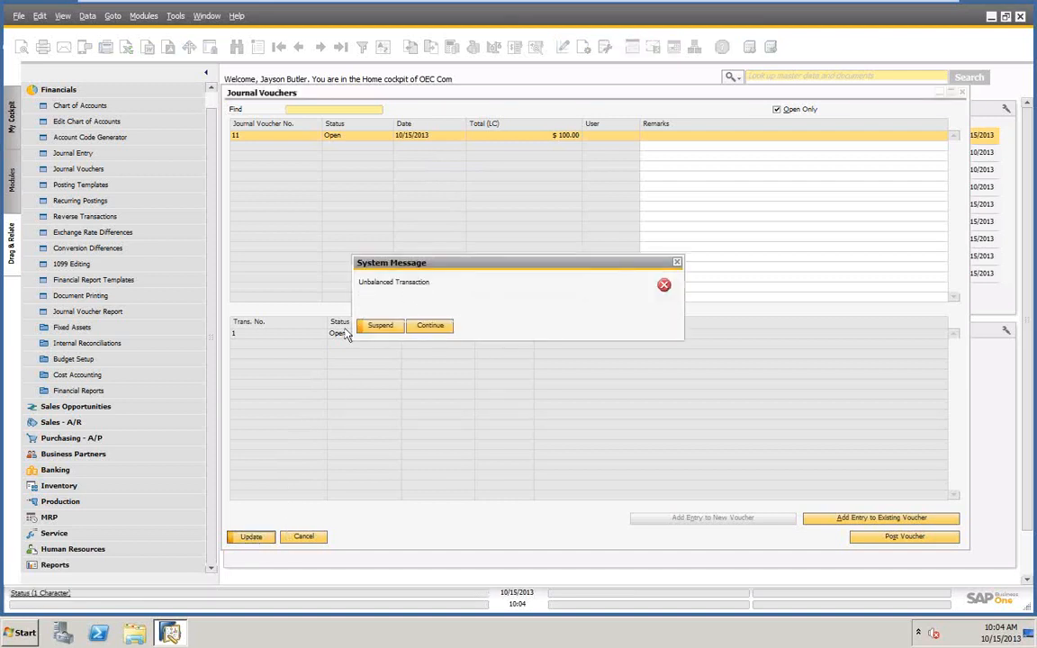
{"action": "left_click", "coordinate": [431, 327]}
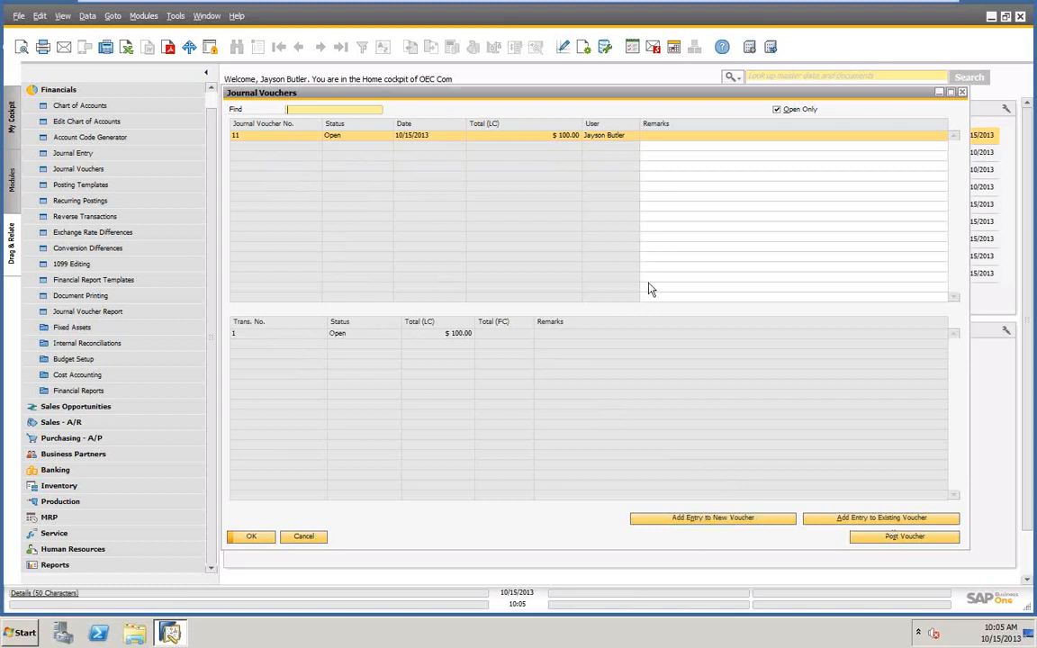
Step: Review the saved voucher's transaction 1 and its debit line, and look at the blank entry form for the existing voucher
{"action": "left_click", "coordinate": [340, 335]}
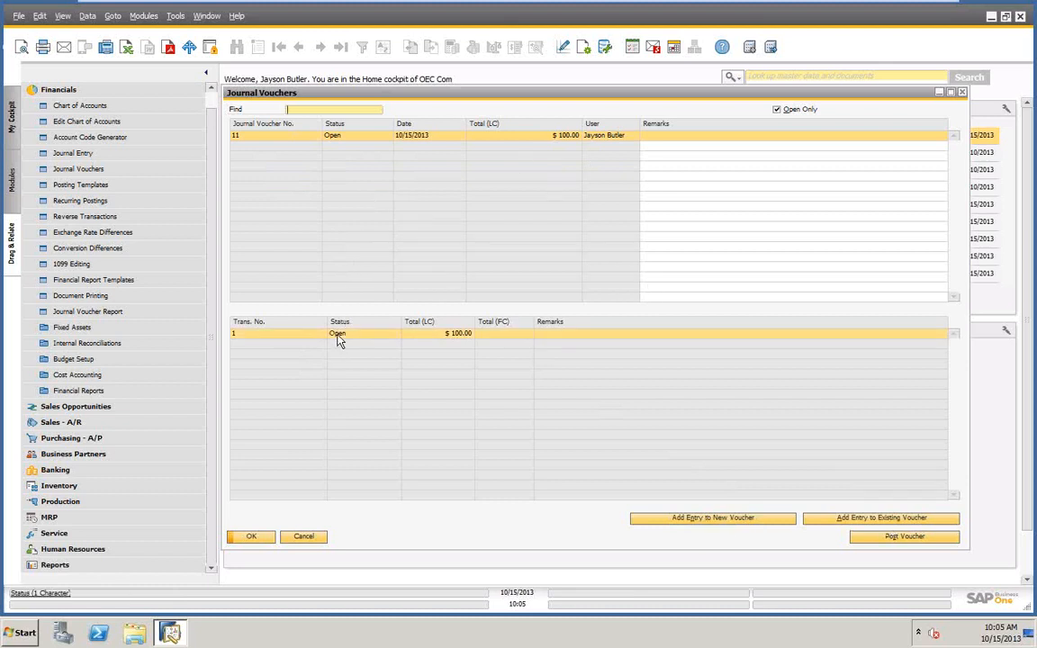
{"action": "left_click", "coordinate": [909, 518]}
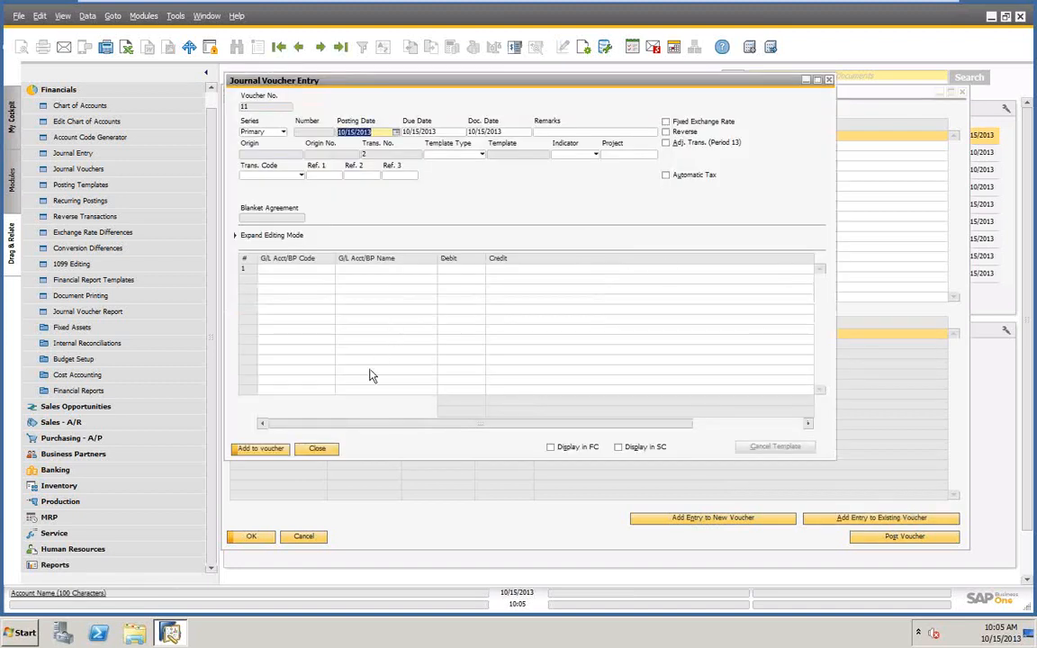
{"action": "left_click", "coordinate": [317, 448]}
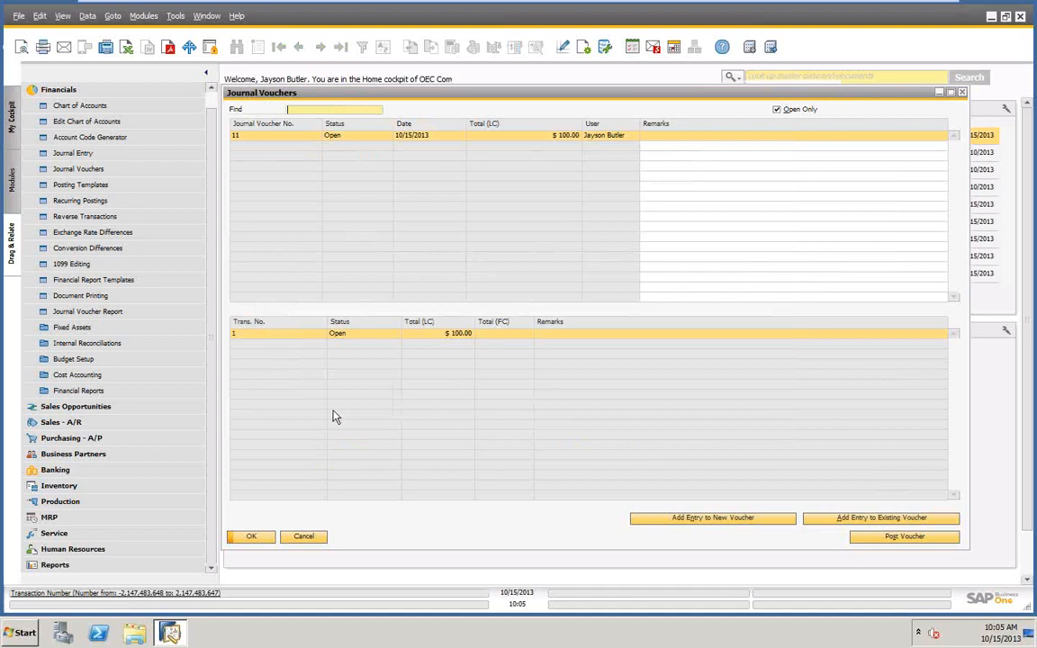
{"action": "double_click", "coordinate": [340, 335]}
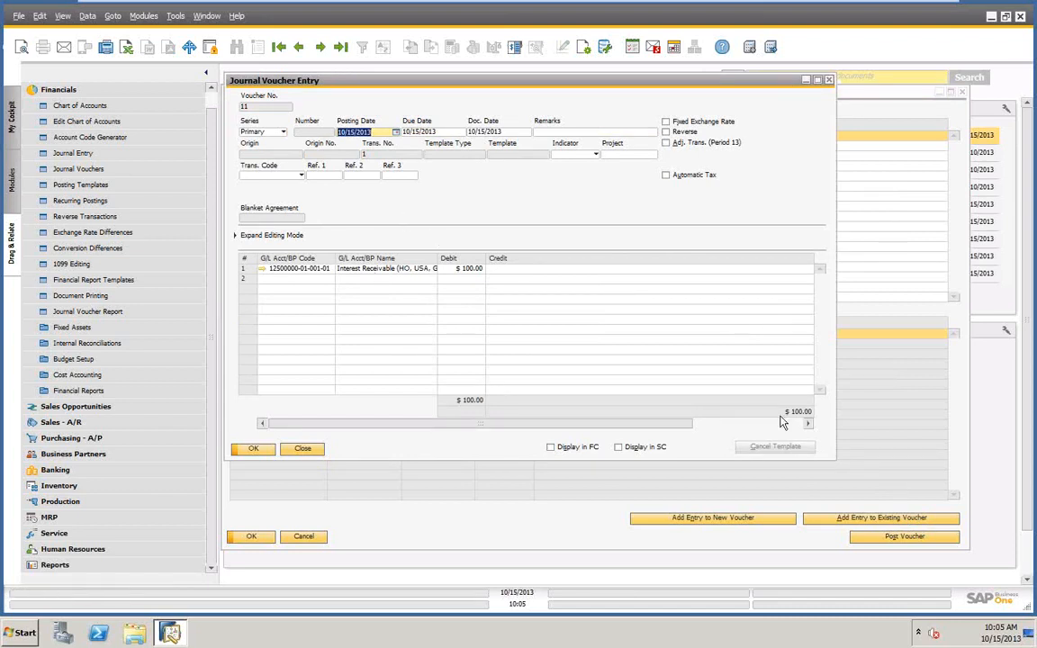
{"action": "left_click", "coordinate": [301, 450]}
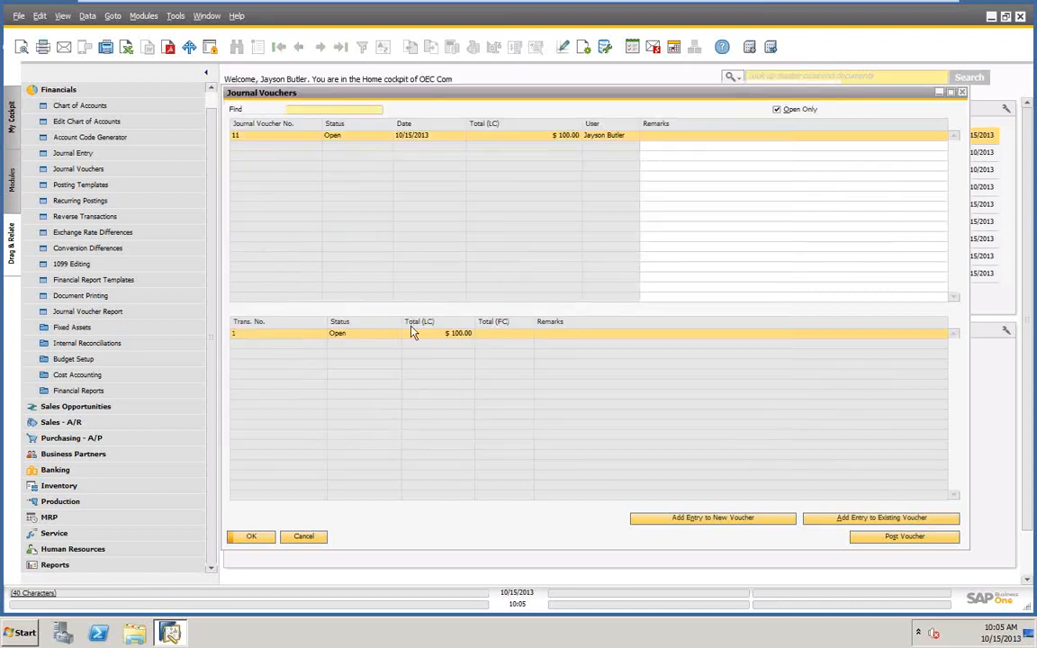
{"action": "double_click", "coordinate": [444, 335]}
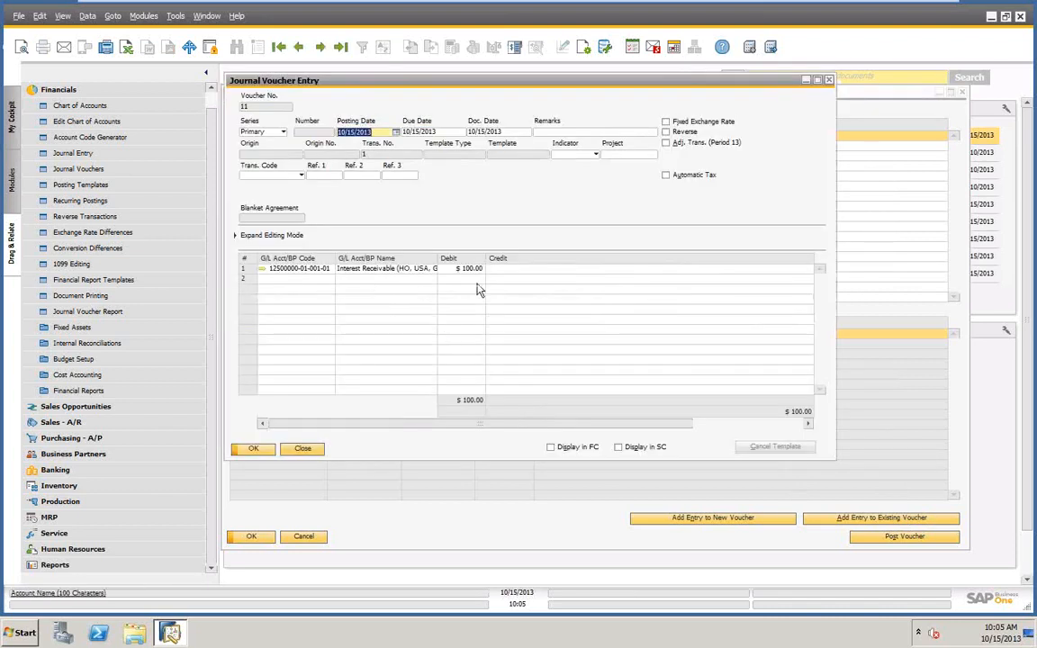
{"action": "left_click", "coordinate": [303, 449]}
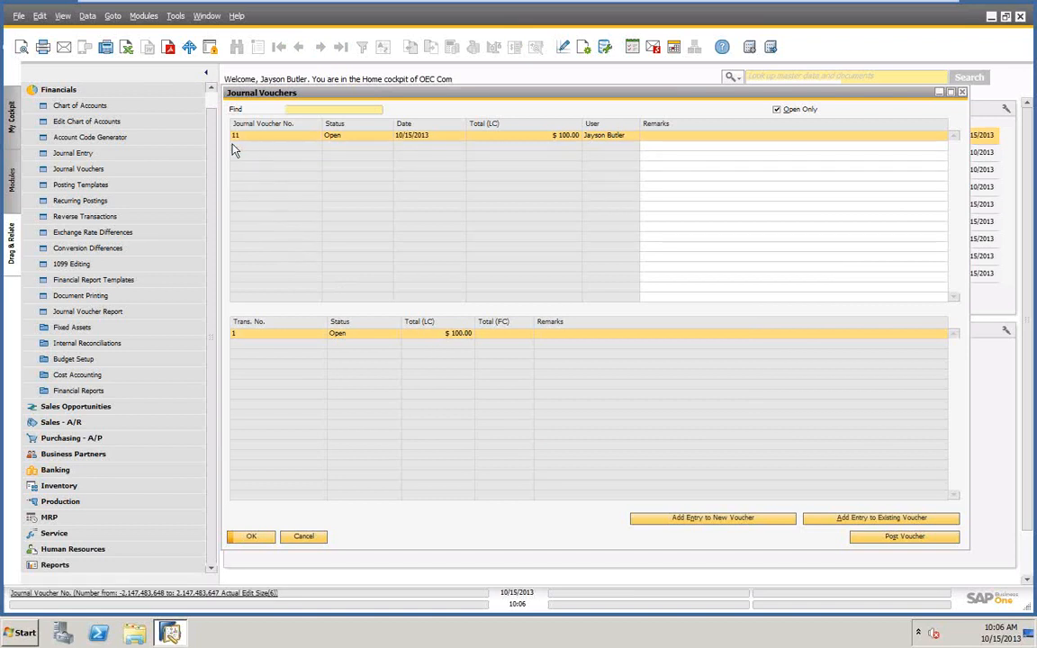
Step: Start another entry in existing voucher 11 with a Miscellaneous Income line credited 1000
{"action": "left_click", "coordinate": [868, 521]}
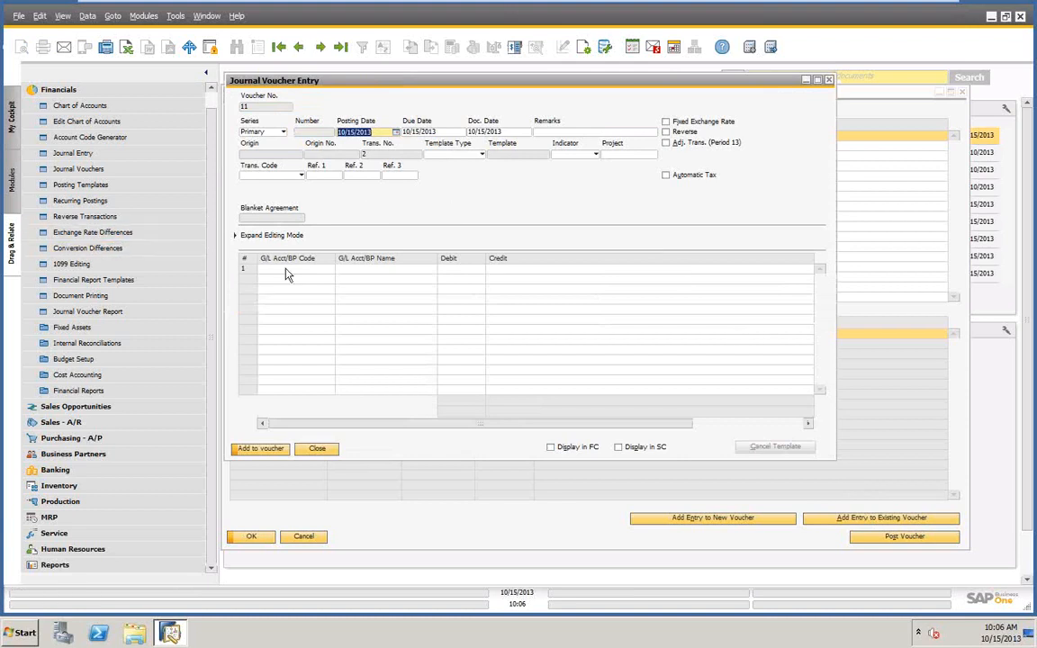
{"action": "left_click", "coordinate": [285, 272]}
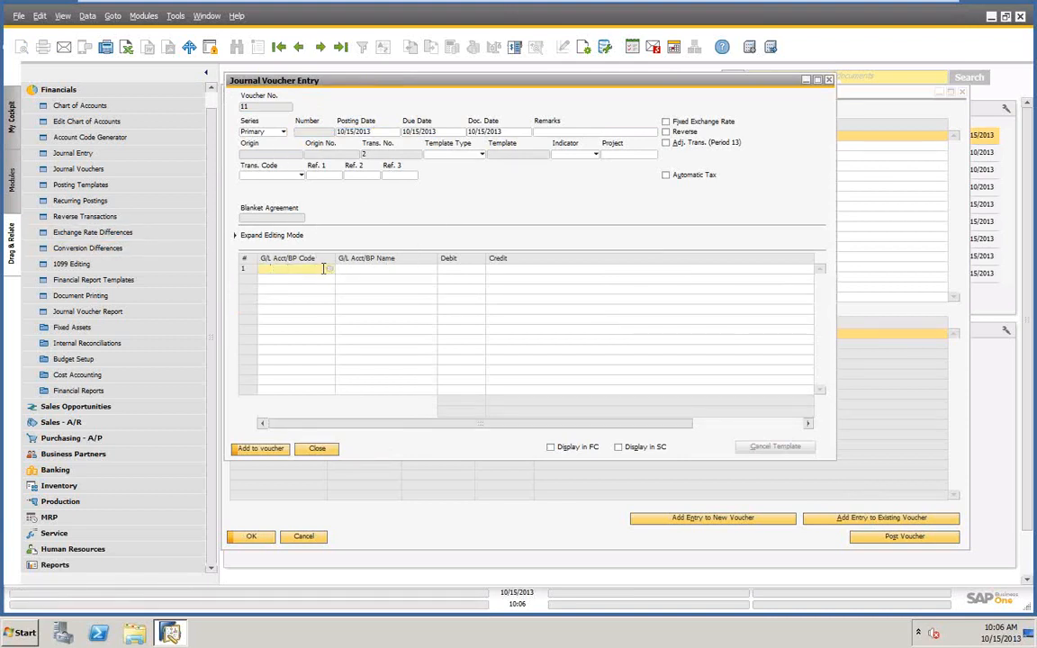
{"action": "type", "text": "4"}
{"action": "key", "text": "Tab"}
{"action": "left_click", "coordinate": [315, 150]}
{"action": "left_click", "coordinate": [297, 262]}
{"action": "left_click", "coordinate": [500, 269]}
{"action": "type", "text": "1000"}
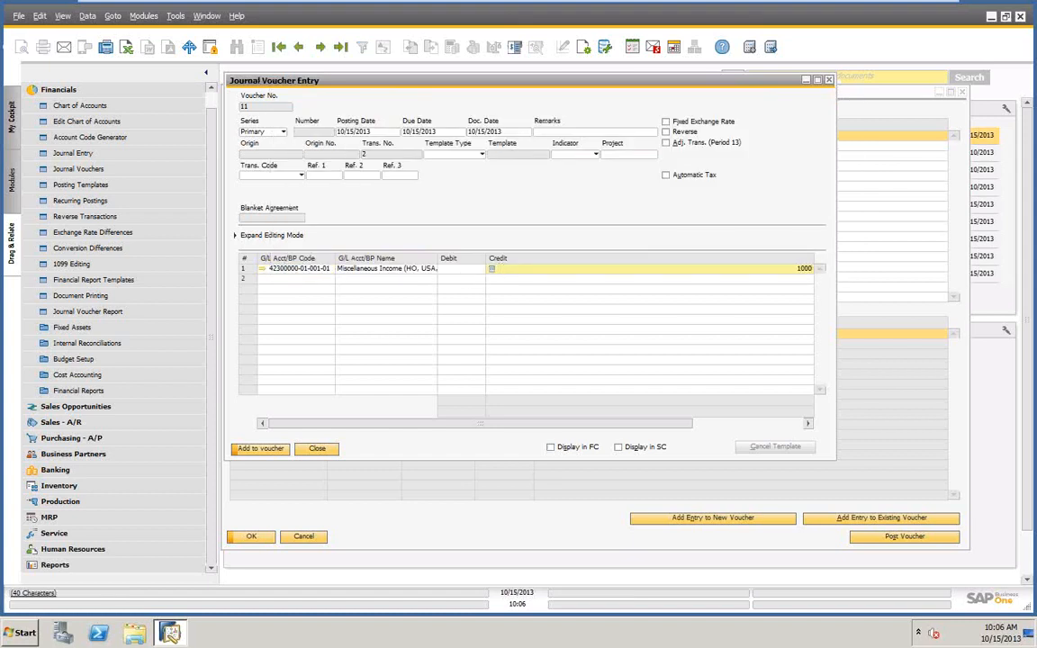
Step: Try to add the one-sided entry, suspend it, and enter a balancing debit line for the WIP Material Variances account
{"action": "left_click", "coordinate": [241, 448]}
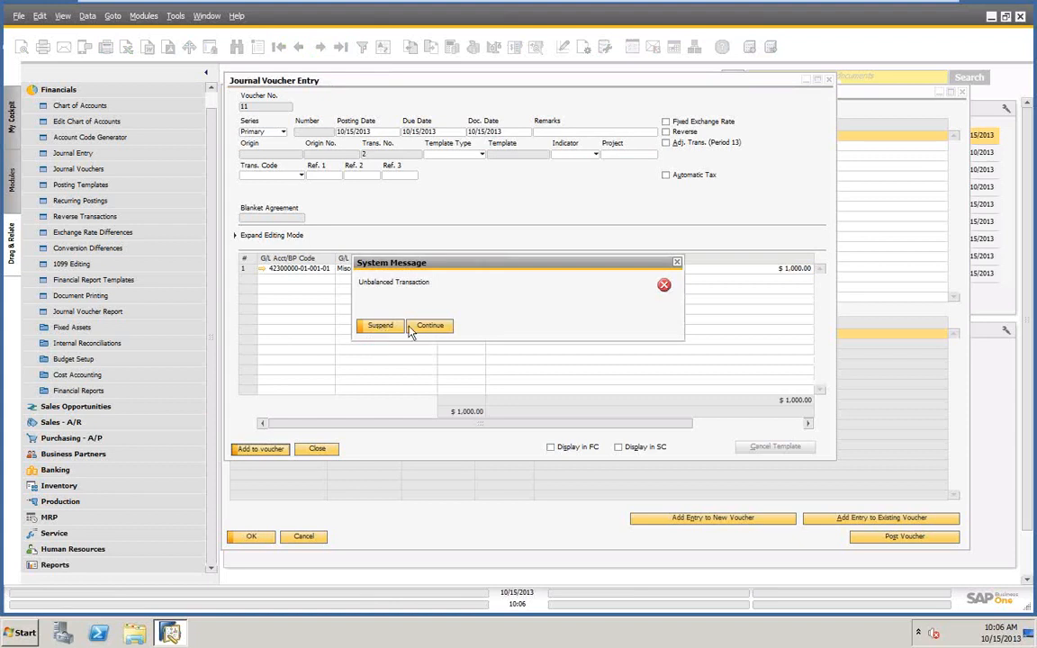
{"action": "left_click", "coordinate": [372, 325]}
{"action": "left_click", "coordinate": [304, 279]}
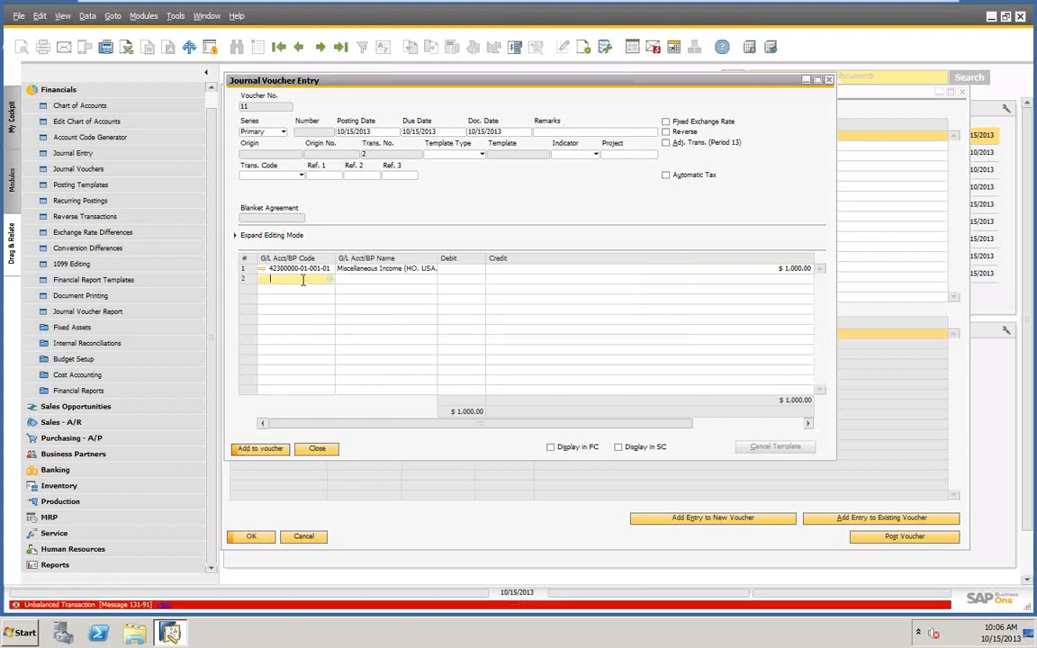
{"action": "type", "text": "5"}
{"action": "key", "text": "Tab"}
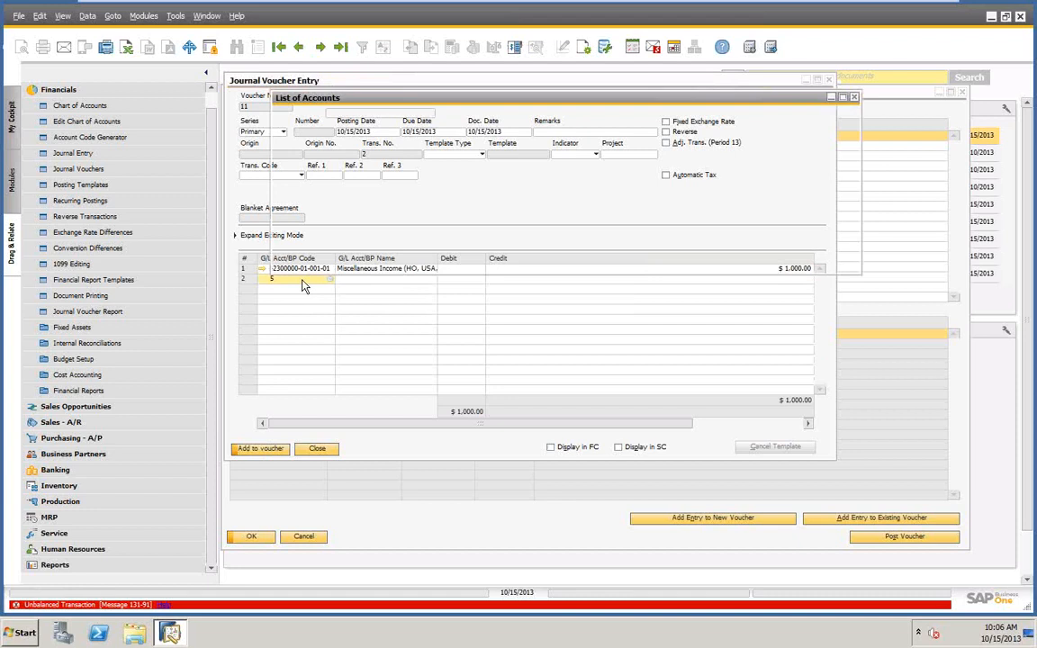
{"action": "left_click", "coordinate": [311, 150]}
{"action": "left_click", "coordinate": [298, 262]}
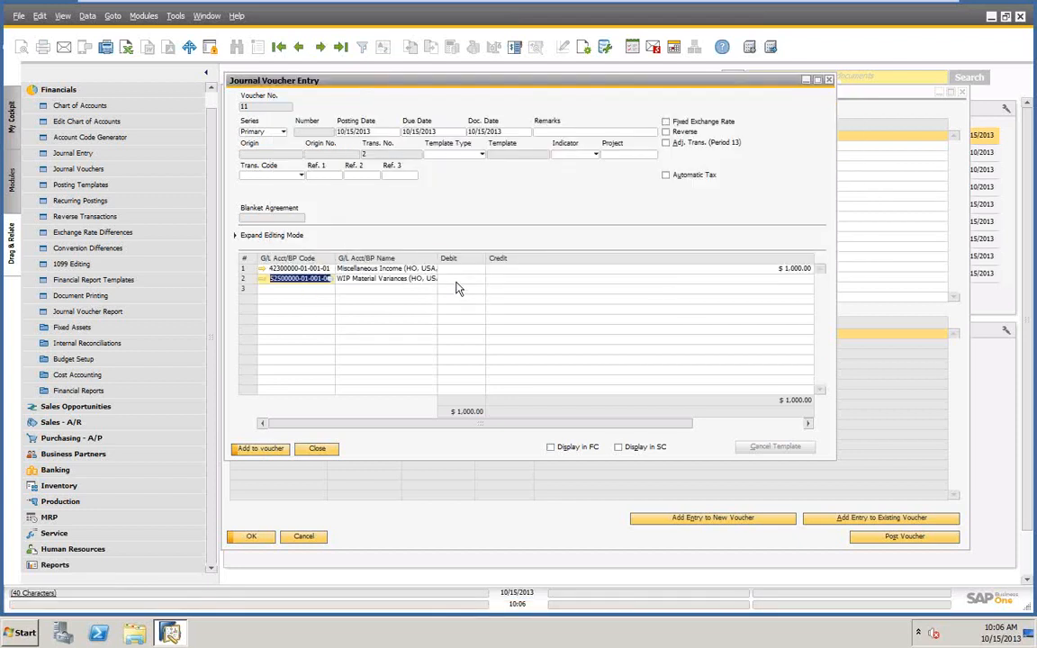
{"action": "key", "text": "Tab"}
Step: Add the balanced entry to voucher 11 and save the voucher, continuing despite the unbalanced transaction
{"action": "left_click", "coordinate": [265, 451]}
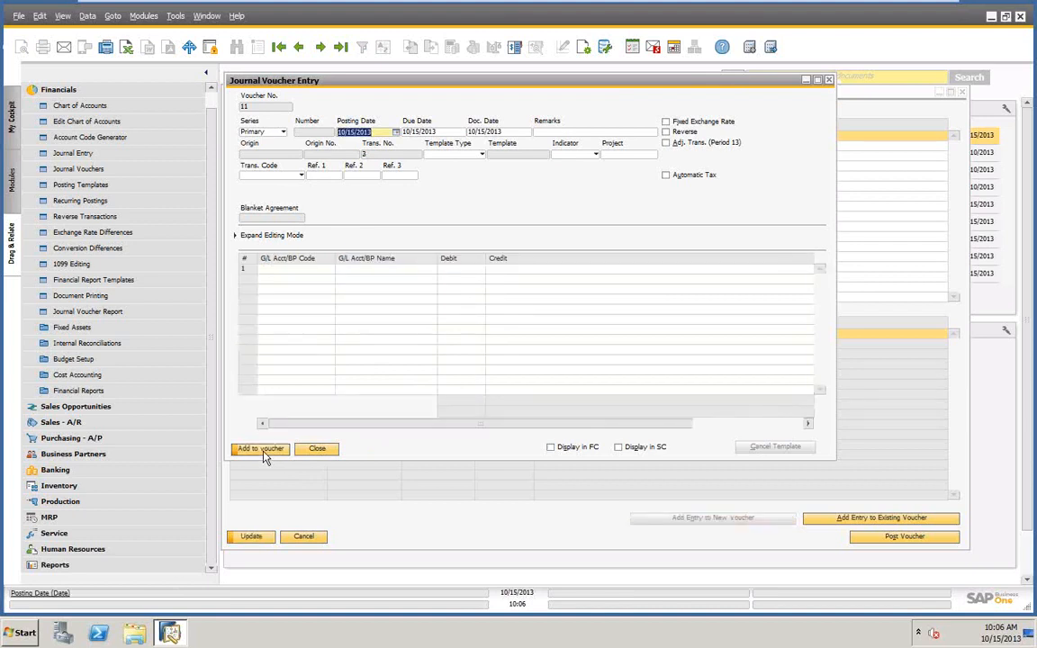
{"action": "left_click", "coordinate": [321, 450]}
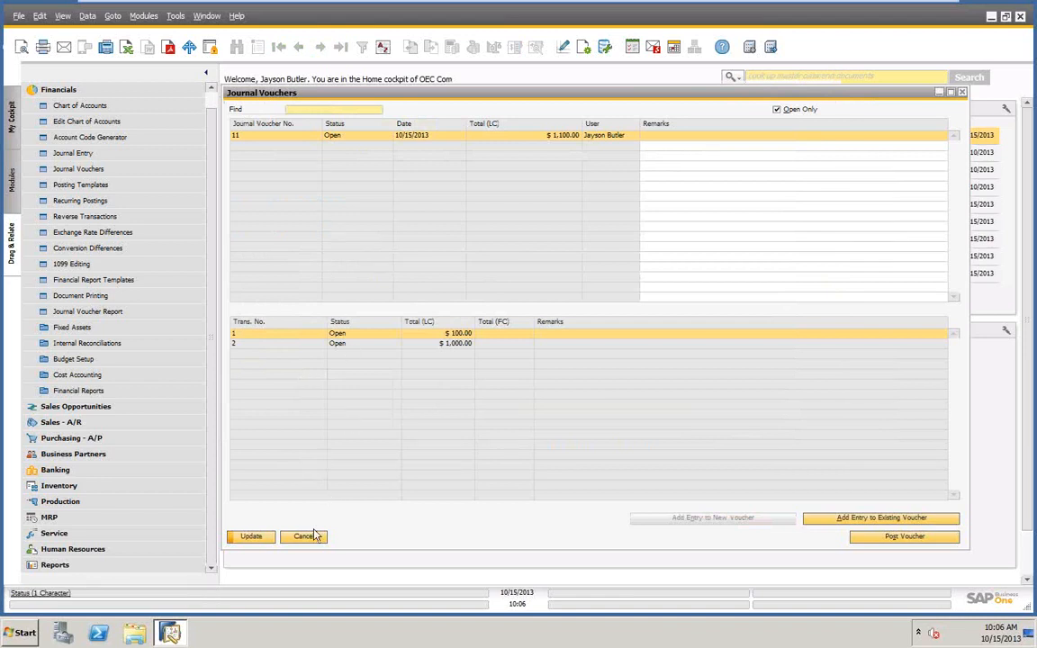
{"action": "left_click", "coordinate": [252, 538]}
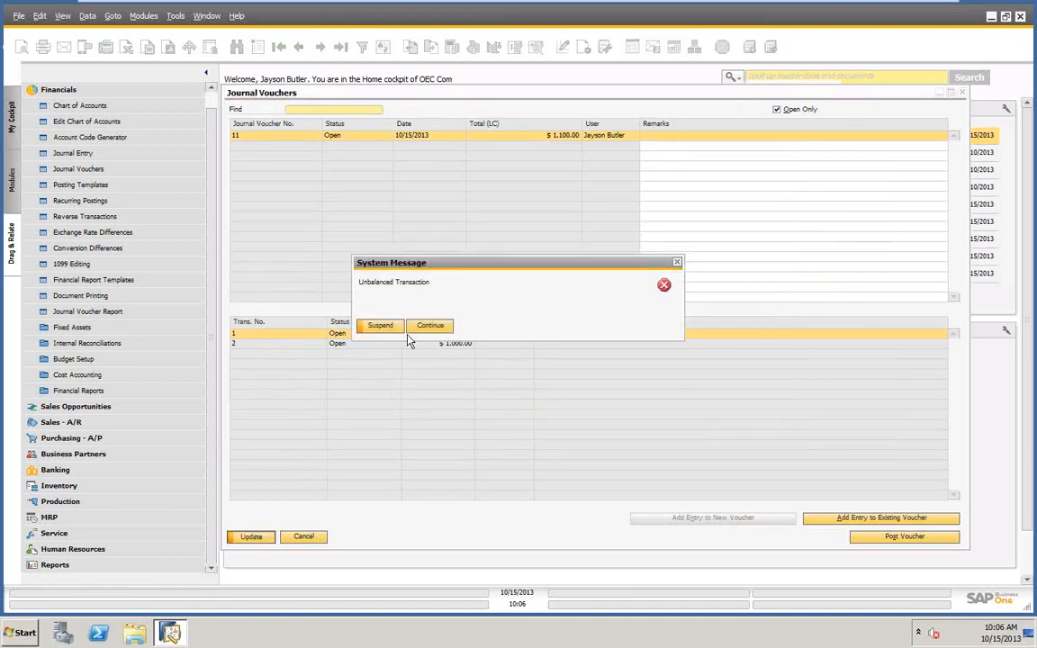
{"action": "left_click", "coordinate": [430, 326]}
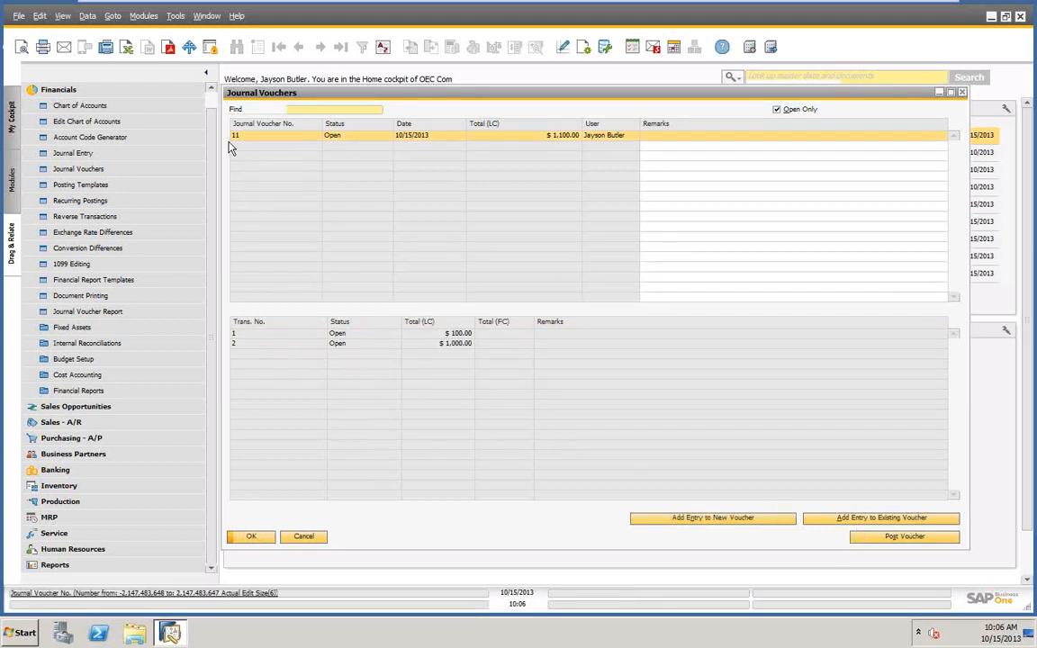
Step: Open transaction 1 of voucher 11 to check its one-sided posting, and close it again
{"action": "double_click", "coordinate": [343, 335]}
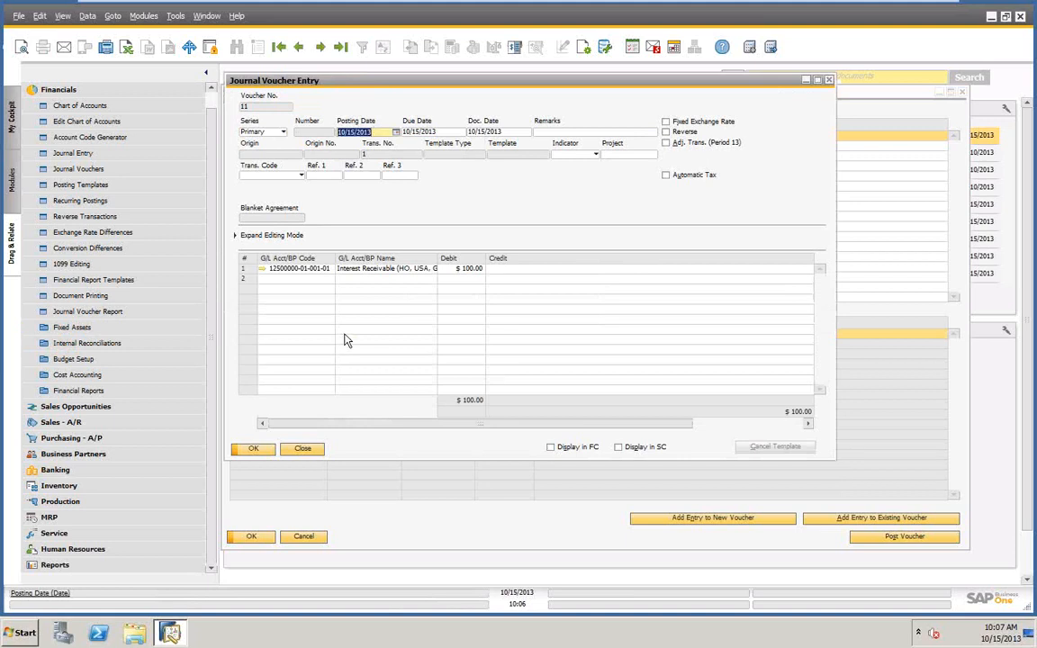
{"action": "left_click", "coordinate": [302, 452]}
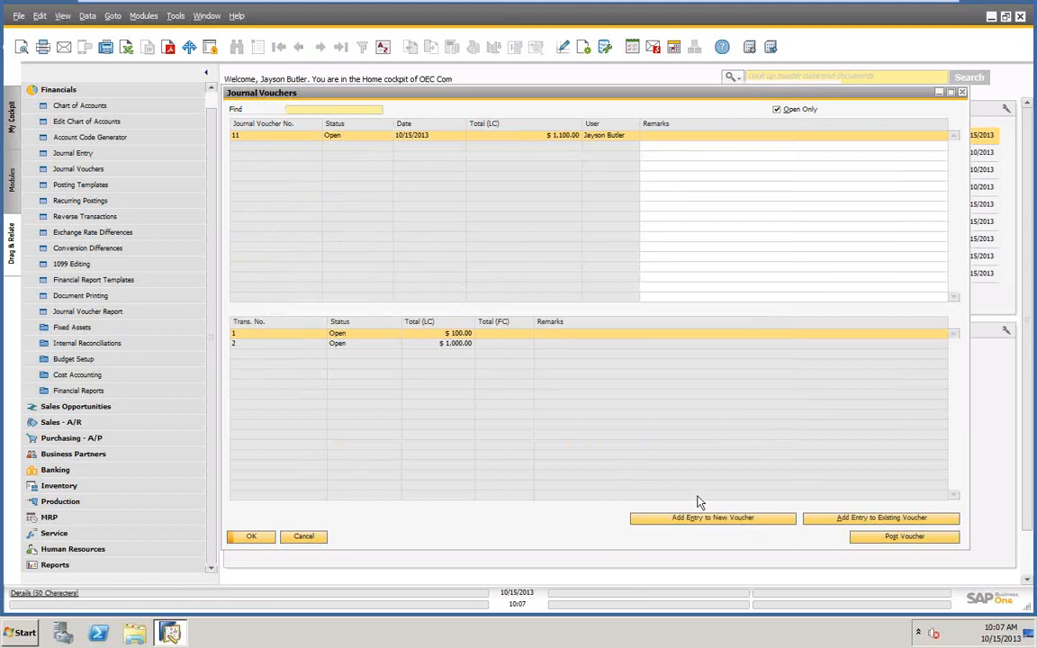
Step: Start an entry in a new journal voucher with a Payroll Expense - Vacation line debited 10
{"action": "left_click", "coordinate": [746, 520]}
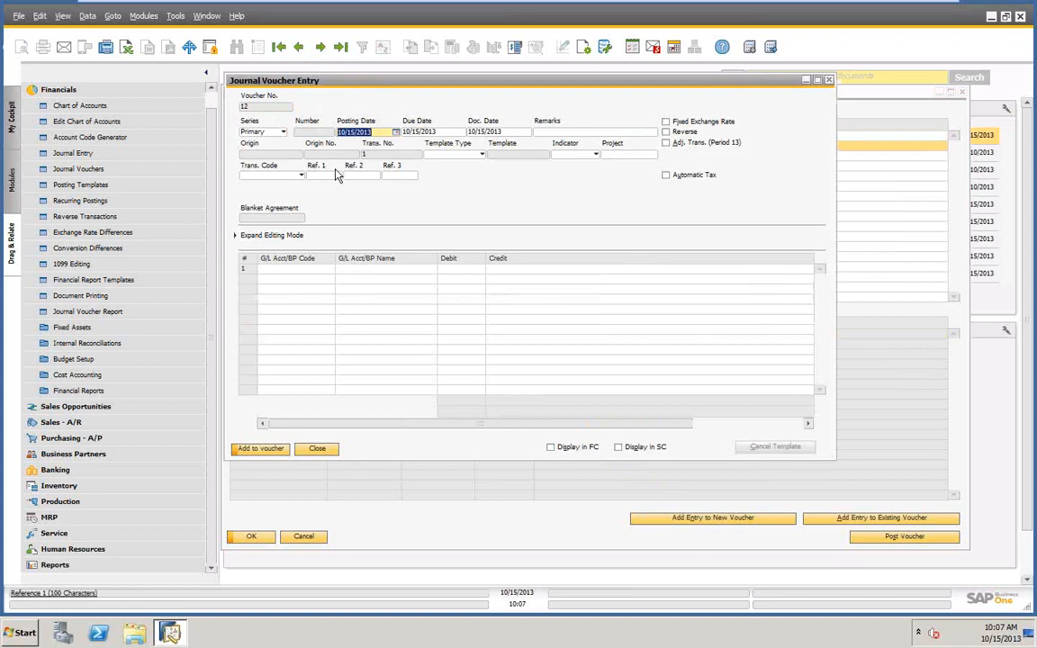
{"action": "left_click_drag", "start_coordinate": [351, 83], "coordinate": [406, 95]}
{"action": "left_click", "coordinate": [341, 276]}
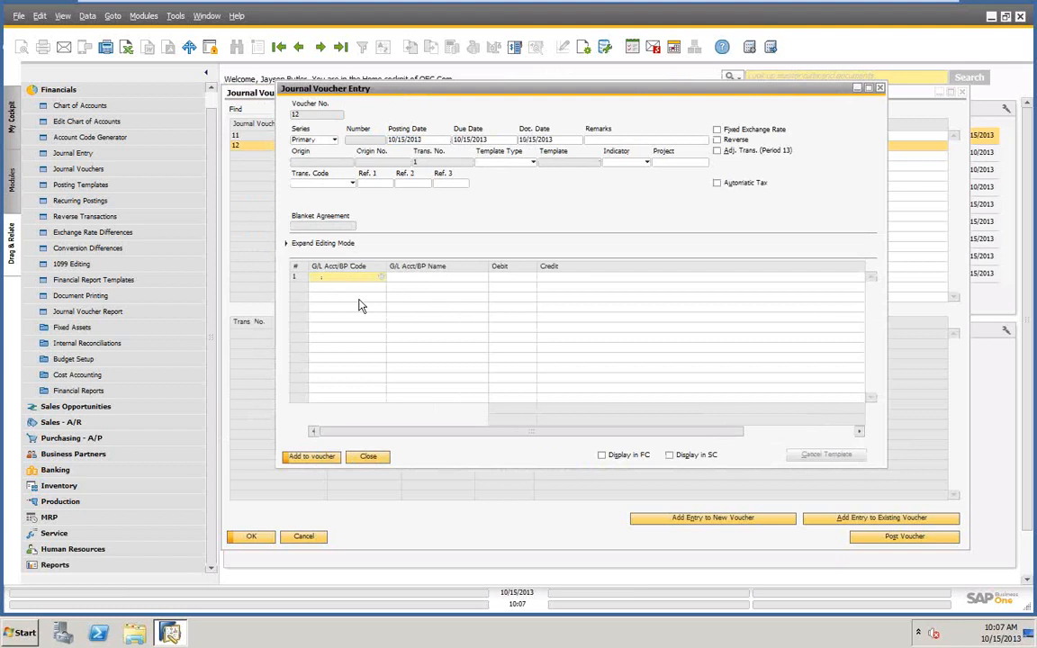
{"action": "type", "text": "6"}
{"action": "key", "text": "Tab"}
{"action": "left_click", "coordinate": [290, 161]}
{"action": "left_click", "coordinate": [297, 262]}
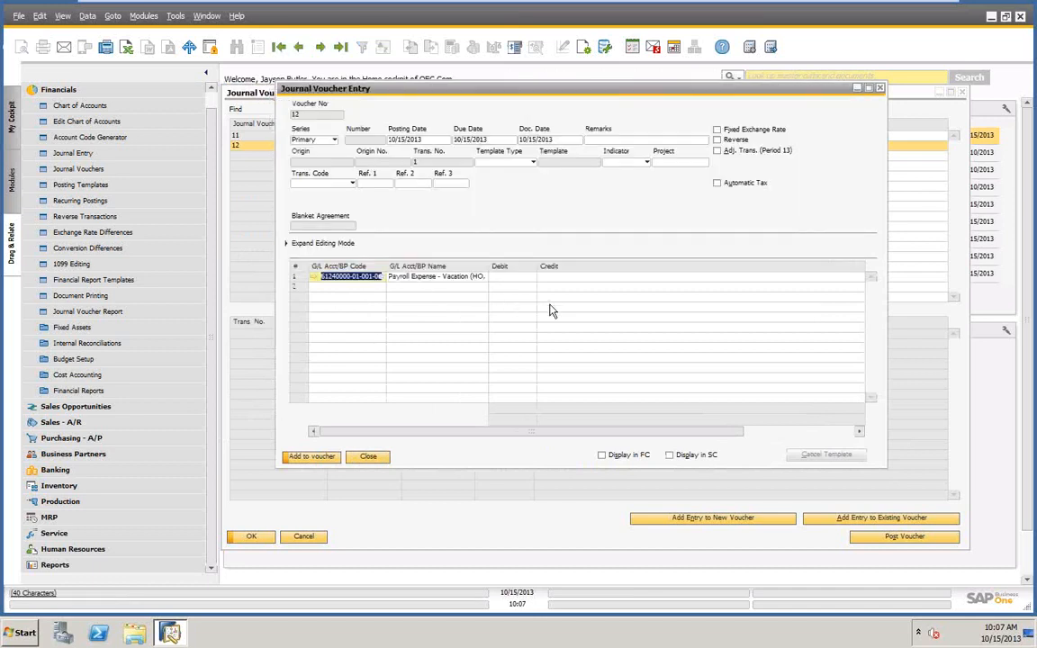
{"action": "left_click", "coordinate": [500, 278]}
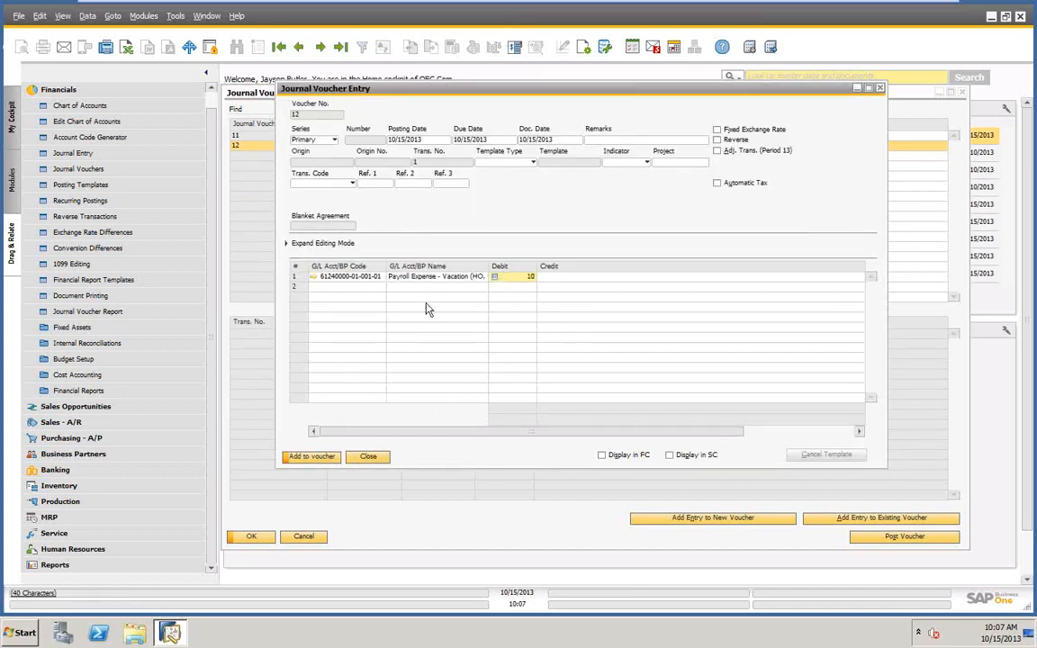
{"action": "type", "text": "10"}
Step: Enter a second line for the Travel Expense - Entertainment account with a balancing credit of 10
{"action": "left_click", "coordinate": [327, 286]}
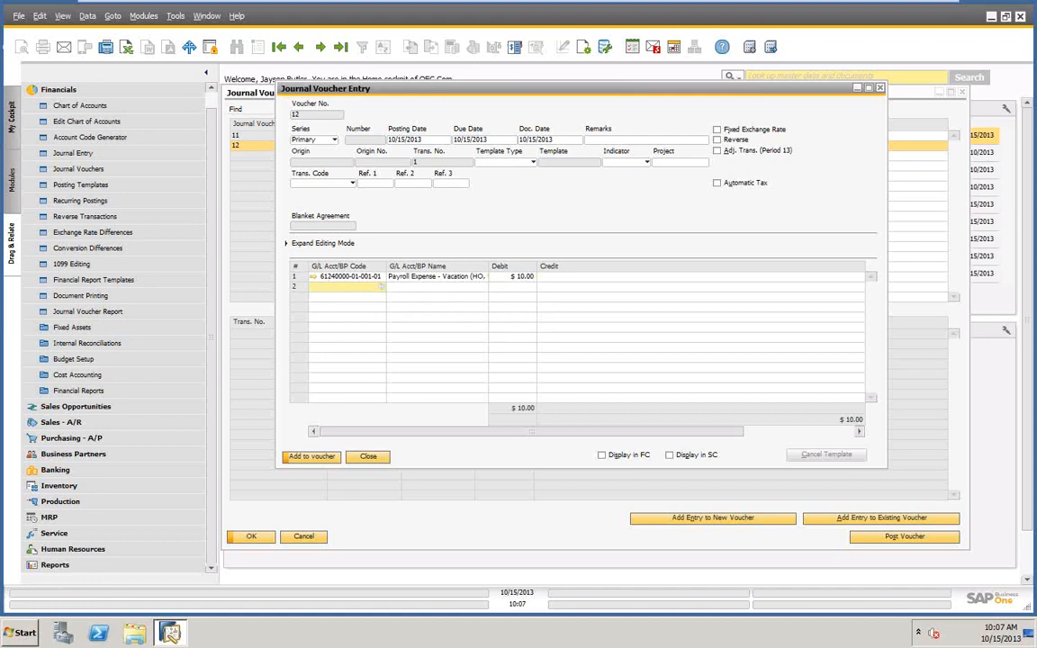
{"action": "type", "text": "6"}
{"action": "key", "text": "Tab"}
{"action": "left_click", "coordinate": [380, 222]}
{"action": "left_click", "coordinate": [298, 265]}
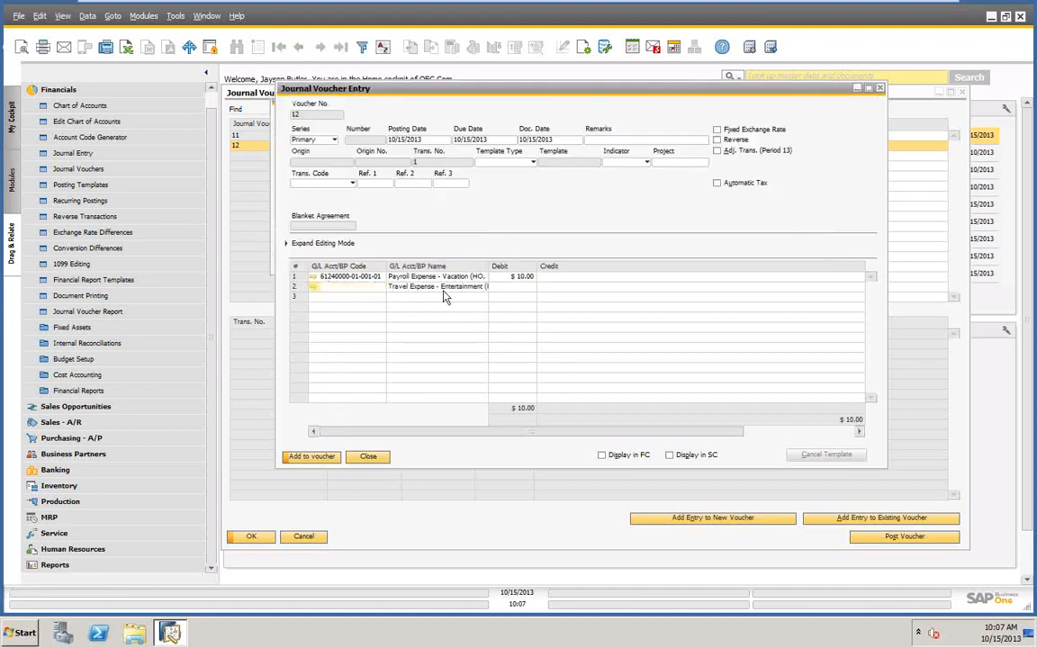
{"action": "left_click", "coordinate": [591, 288]}
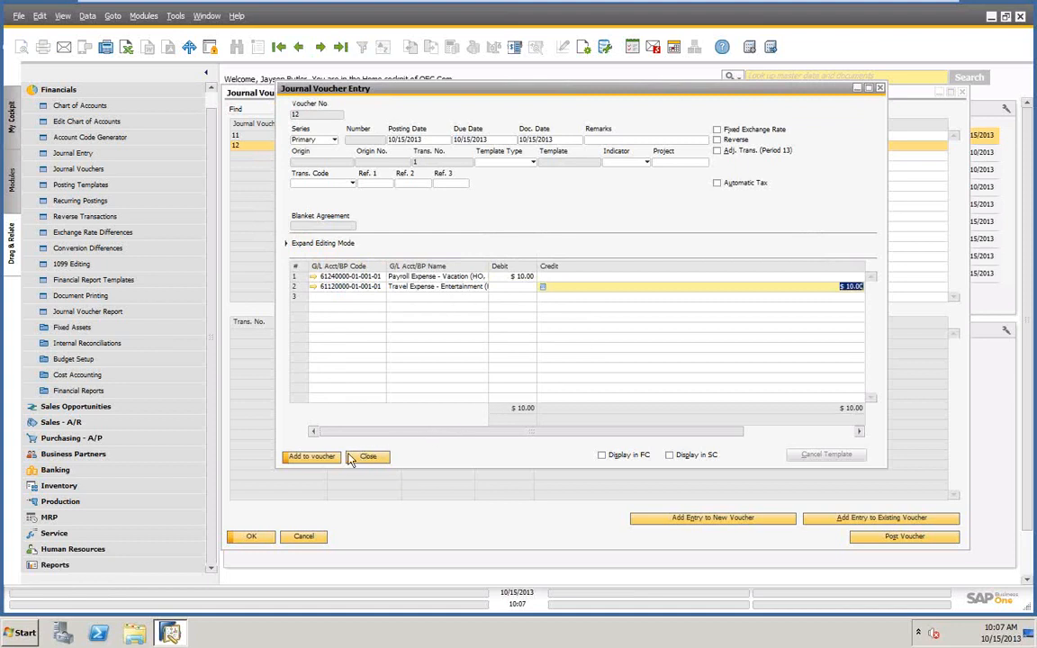
Step: Add the balanced entry to voucher 12, close the entry window and save the voucher
{"action": "left_click", "coordinate": [320, 458]}
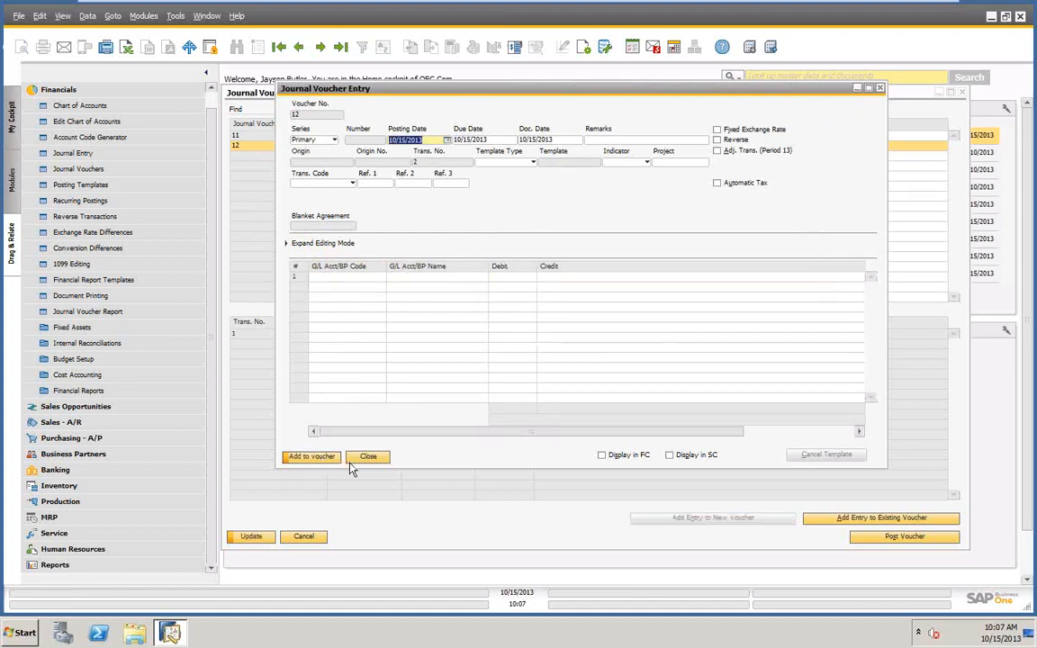
{"action": "left_click", "coordinate": [368, 458]}
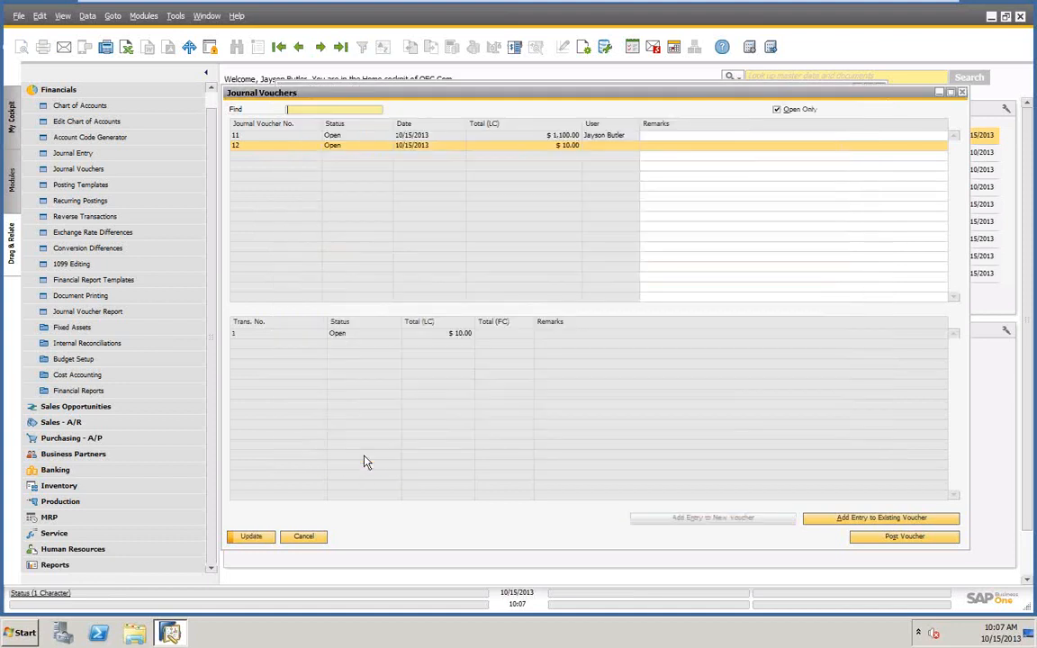
{"action": "left_click", "coordinate": [253, 541]}
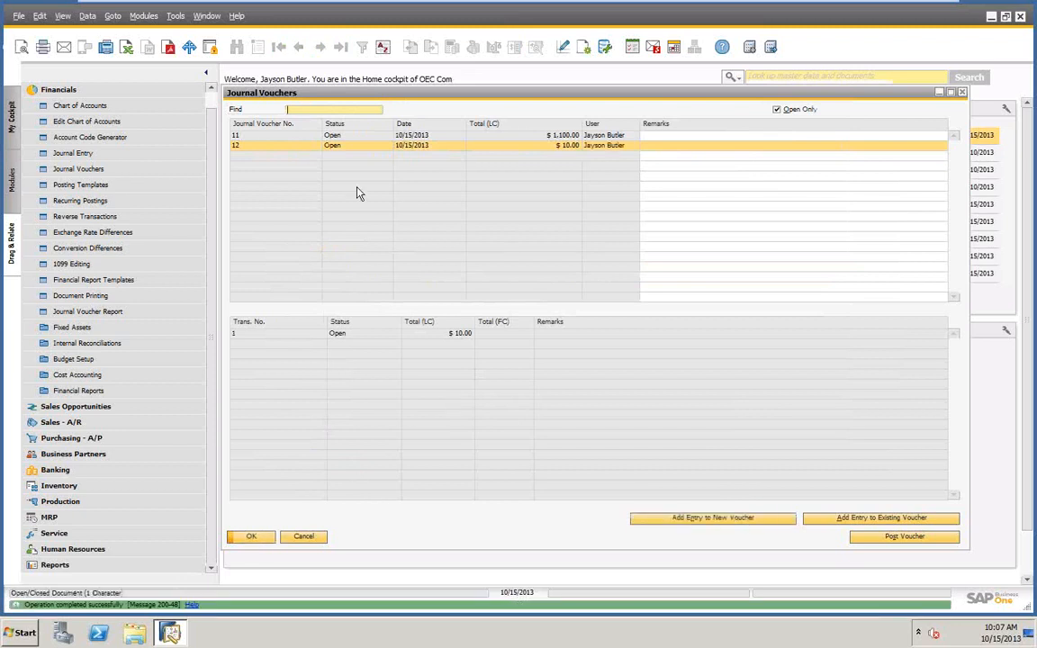
Step: Close the Journal Vouchers list and add Journal Vouchers as a shortcut in the cockpit's Common Functions
{"action": "left_click", "coordinate": [301, 536]}
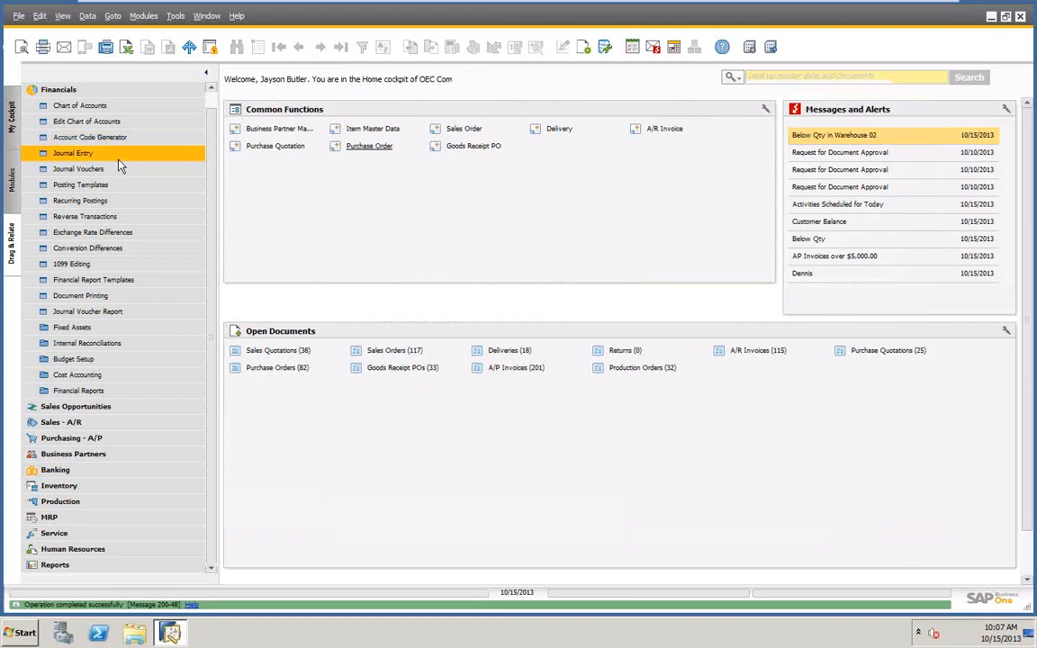
{"action": "left_click_drag", "start_coordinate": [76, 168], "coordinate": [581, 158]}
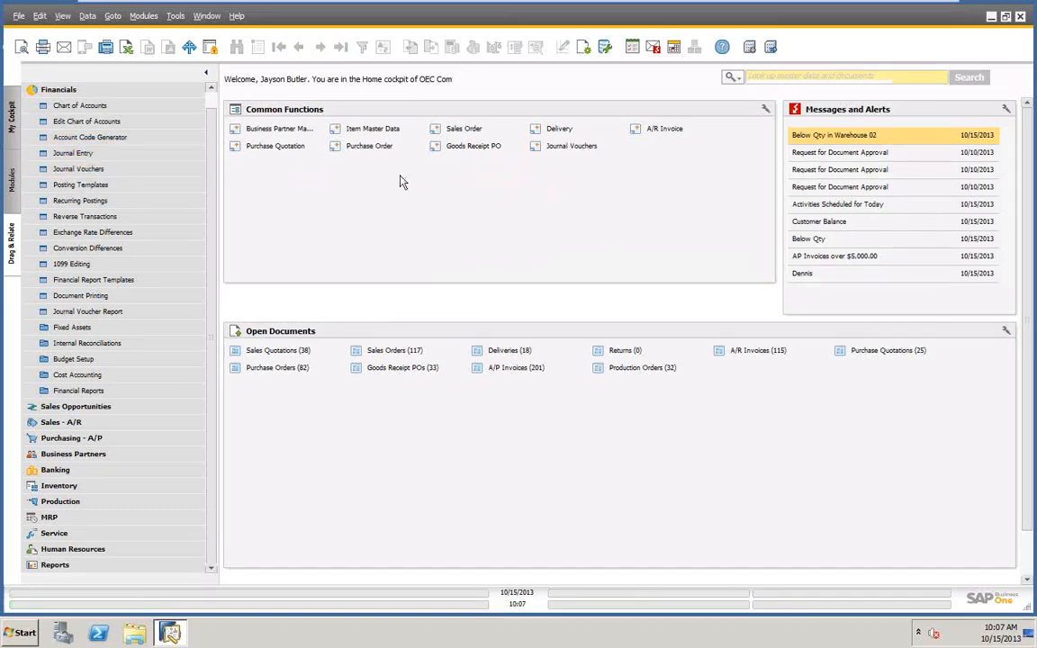
Step: Reopen the Journal Vouchers list and open the first transaction of voucher 11
{"action": "left_click", "coordinate": [560, 150]}
{"action": "left_click", "coordinate": [563, 145]}
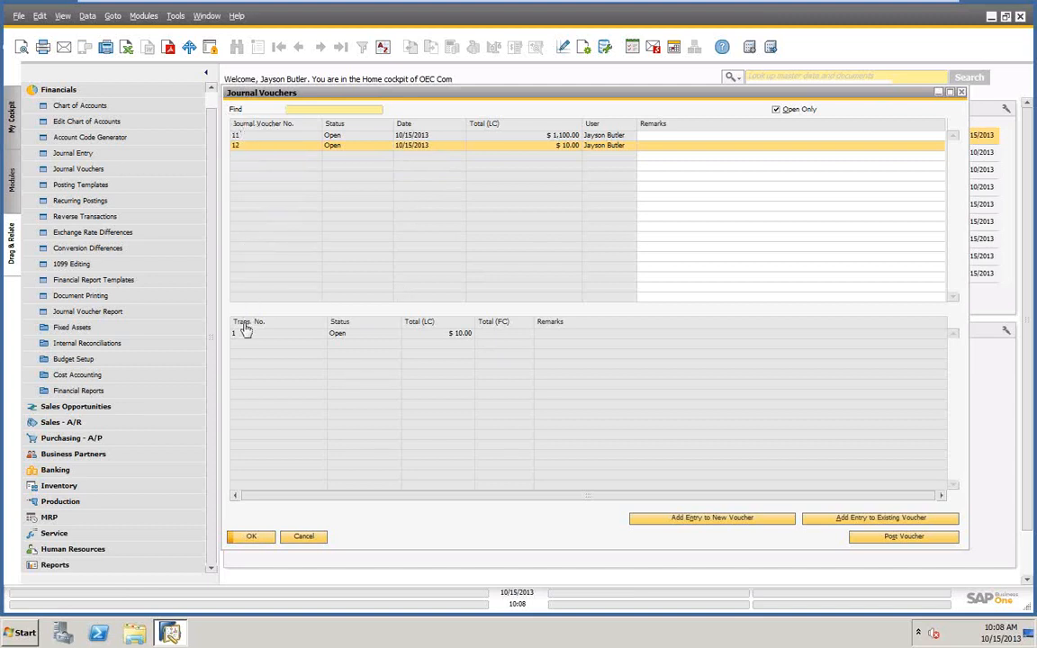
{"action": "left_click", "coordinate": [331, 136]}
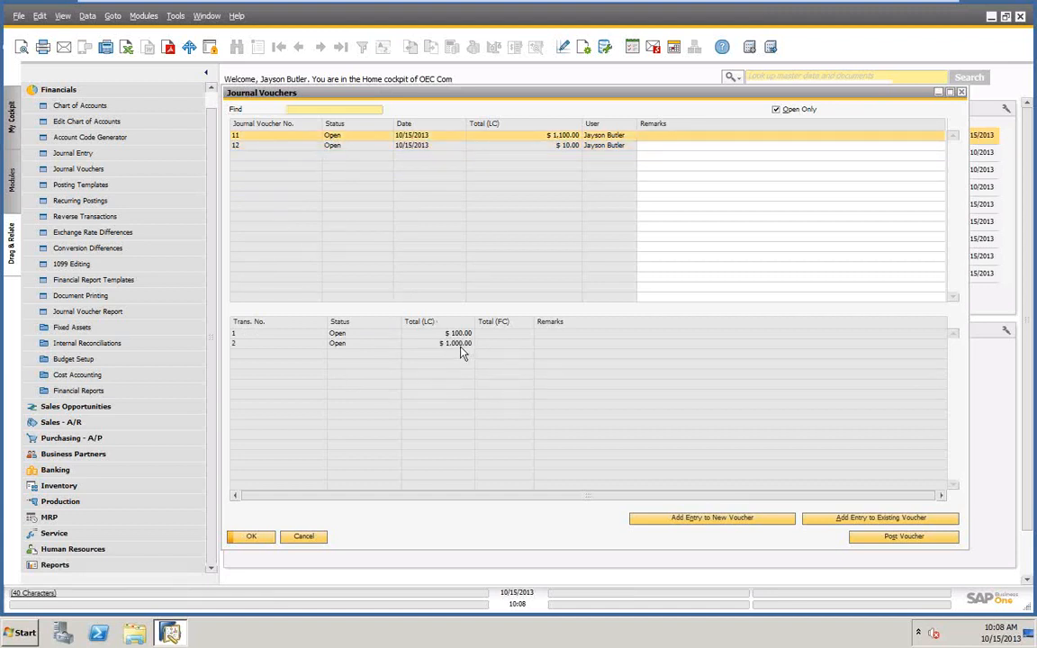
{"action": "double_click", "coordinate": [348, 335]}
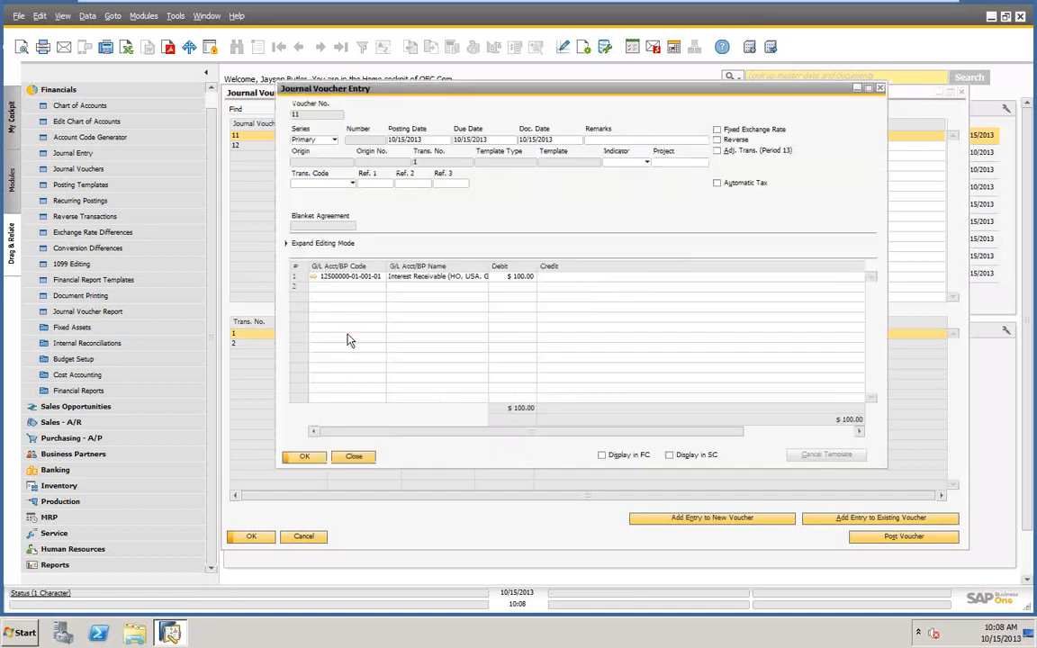
{"action": "left_click", "coordinate": [345, 287]}
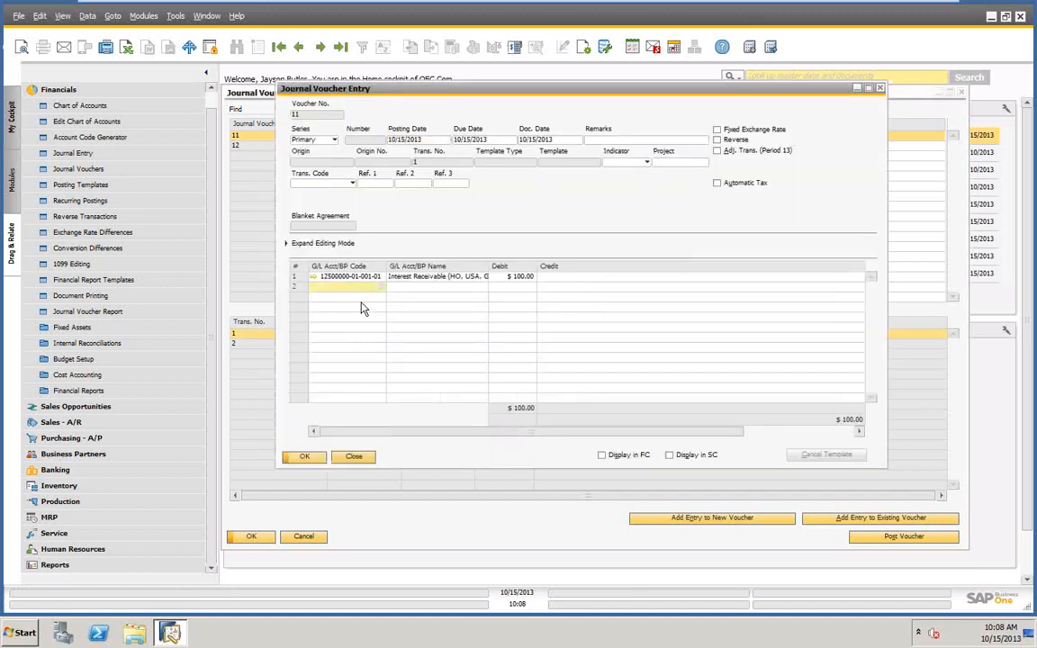
{"action": "type", "text": "1"}
{"action": "key", "text": "Tab"}
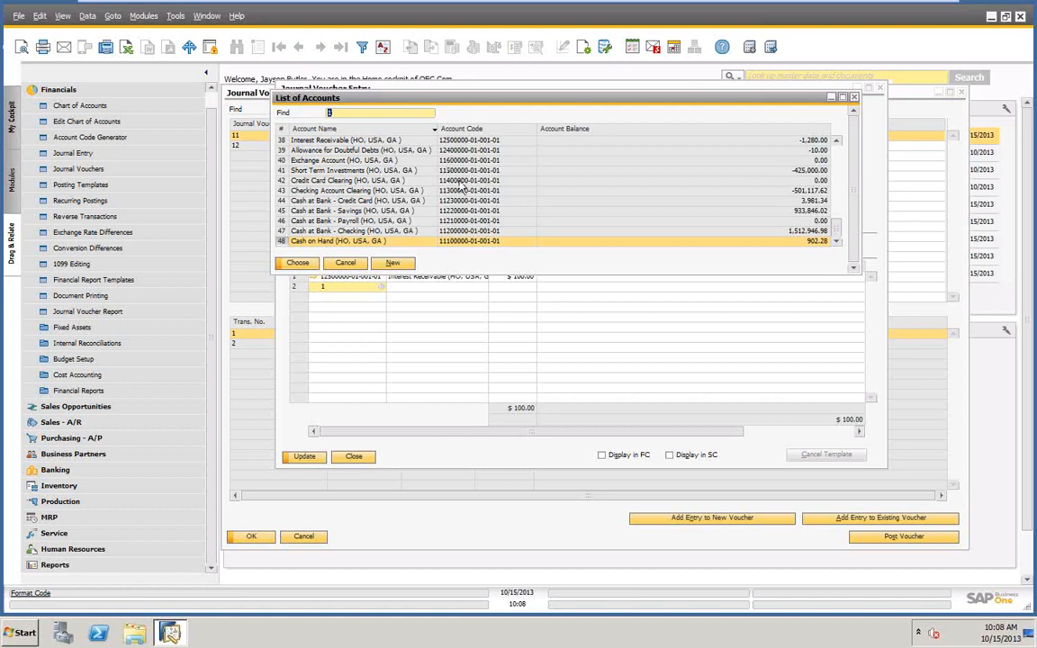
{"action": "left_click", "coordinate": [341, 162]}
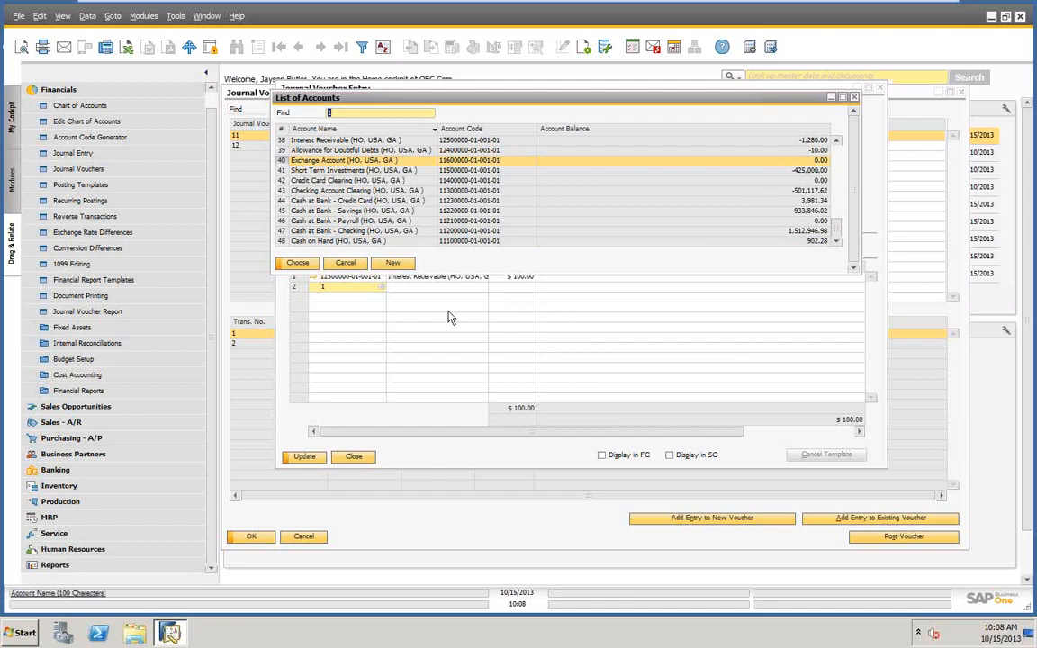
{"action": "left_click", "coordinate": [298, 262]}
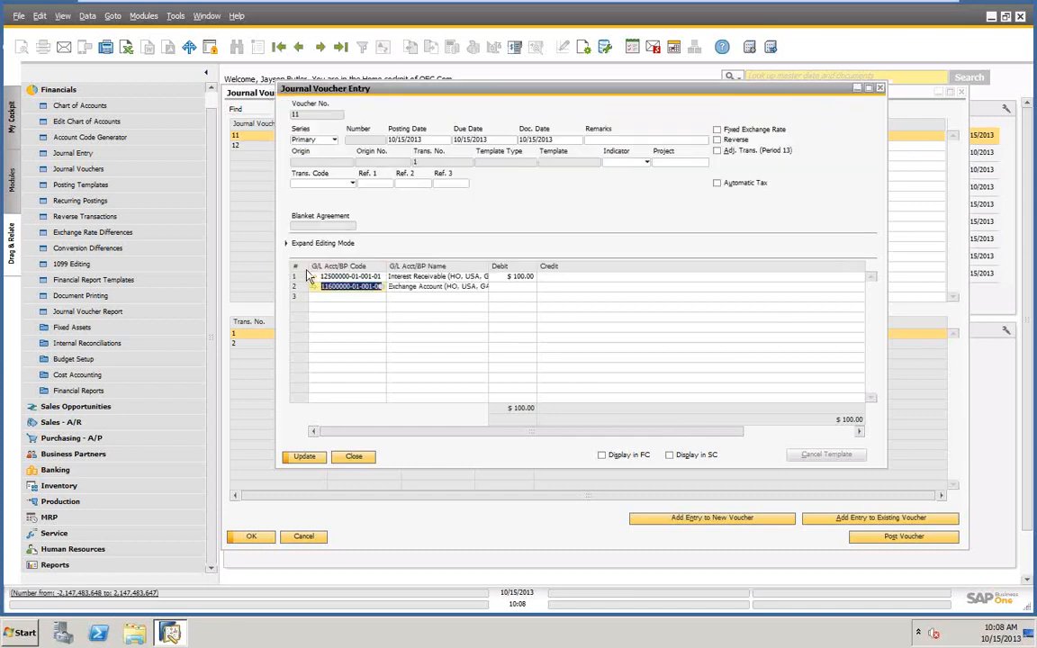
Step: Credit the Exchange Account line 1500 and set the Interest Receivable debit to 1500
{"action": "left_click", "coordinate": [559, 288]}
{"action": "type", "text": "1,5"}
{"action": "type", "text": "00"}
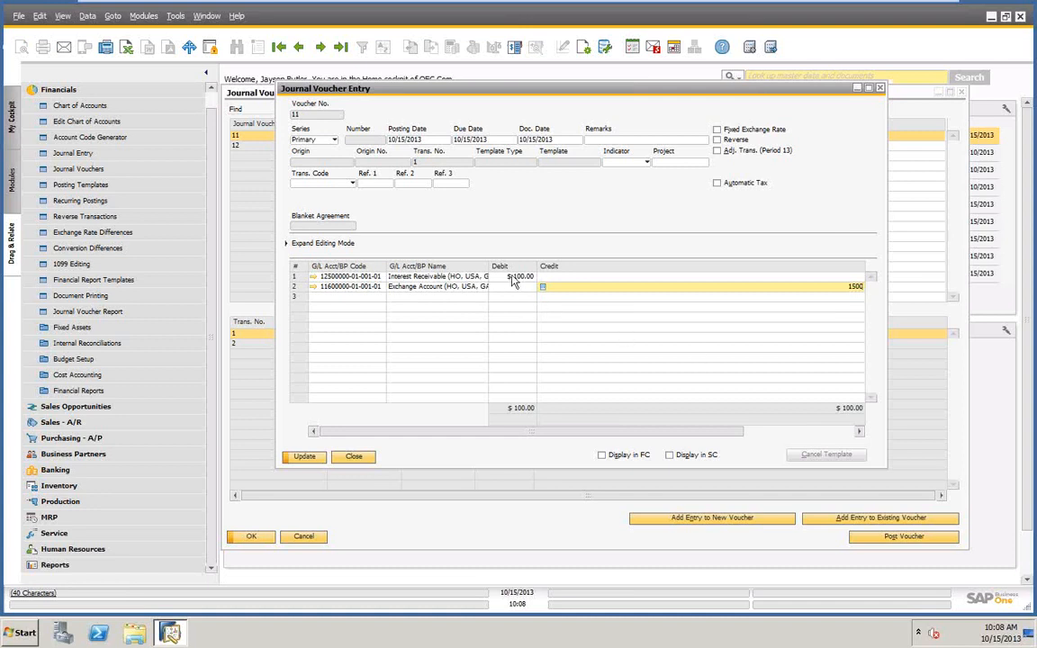
{"action": "left_click", "coordinate": [518, 277]}
{"action": "type", "text": "1500"}
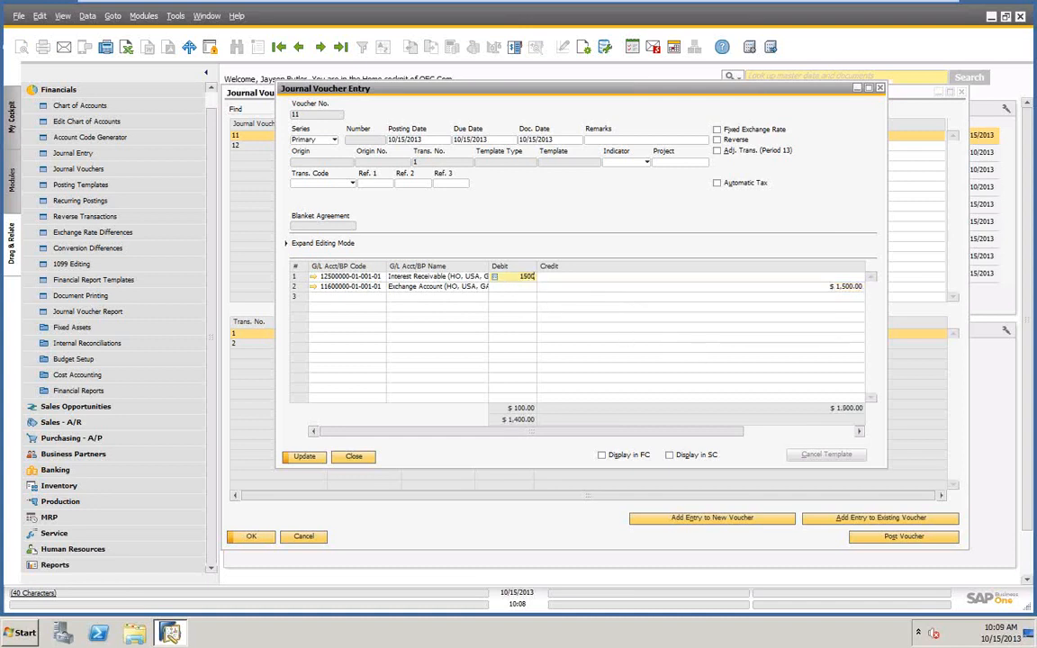
Step: Update the balanced entry, close it and save the changes to voucher 11
{"action": "left_click", "coordinate": [304, 457]}
{"action": "left_click", "coordinate": [302, 458]}
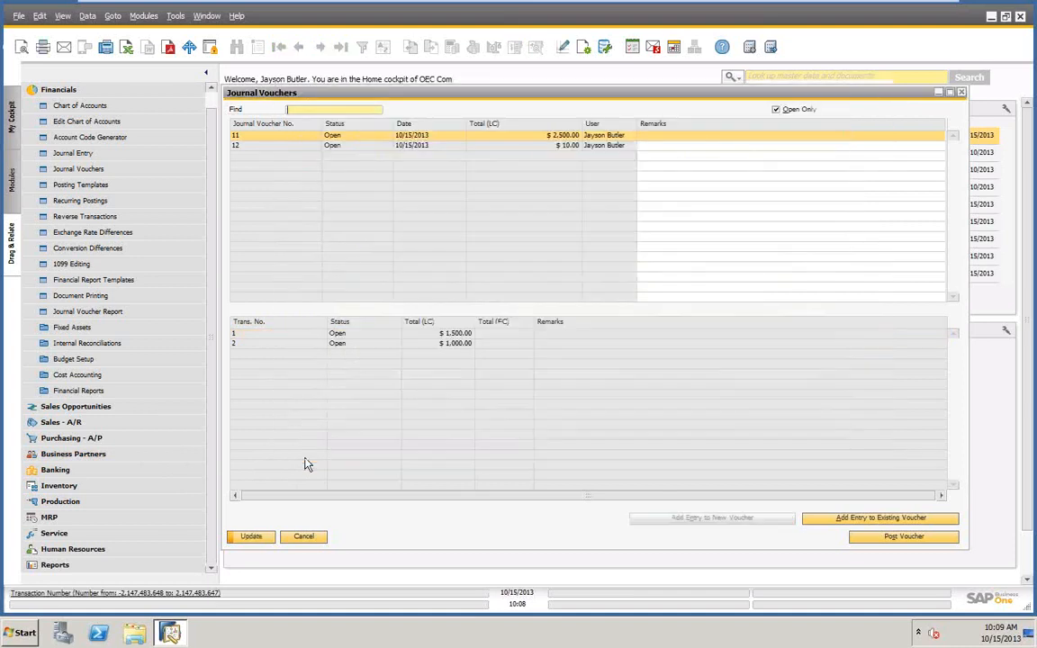
{"action": "left_click", "coordinate": [251, 537]}
Step: Review voucher 11's first entry and the Exchange Account's master record, closing all windows when done
{"action": "left_click", "coordinate": [393, 146]}
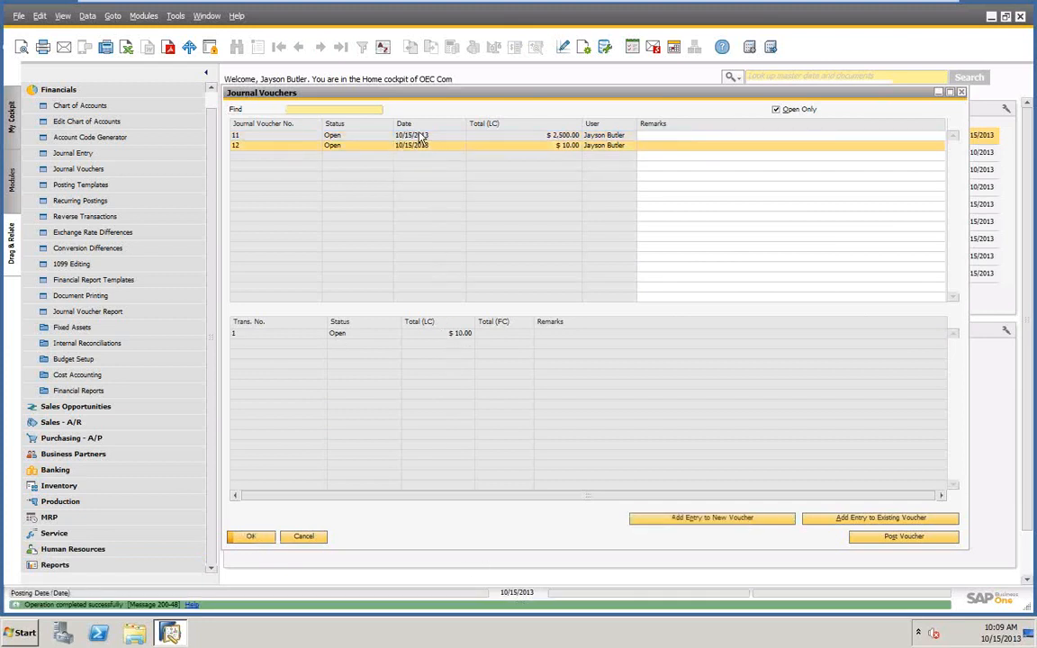
{"action": "left_click", "coordinate": [386, 135]}
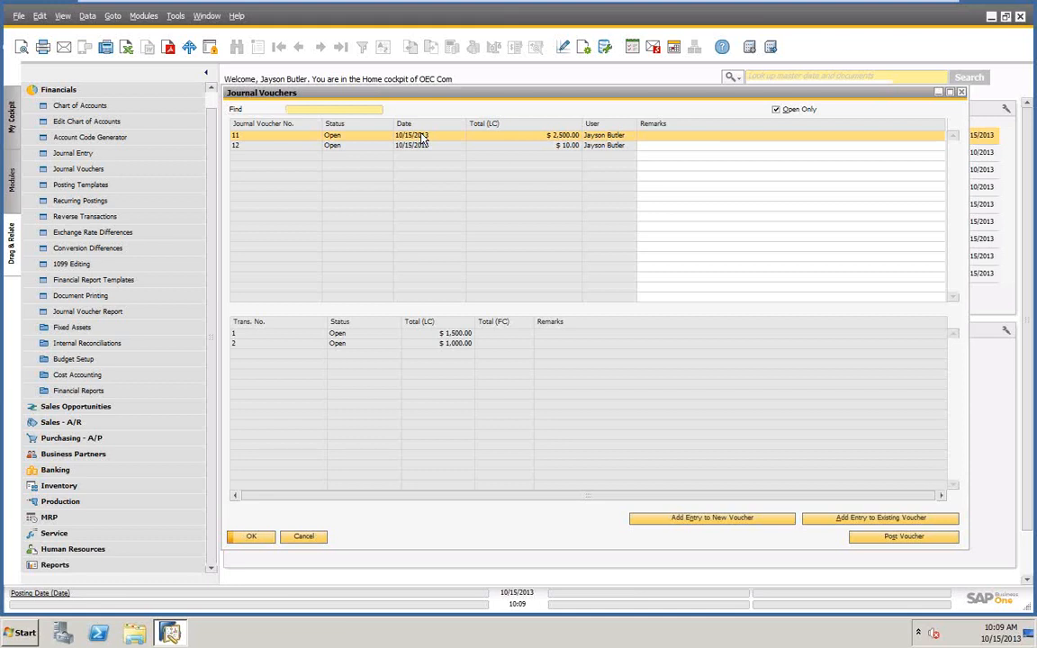
{"action": "double_click", "coordinate": [335, 335]}
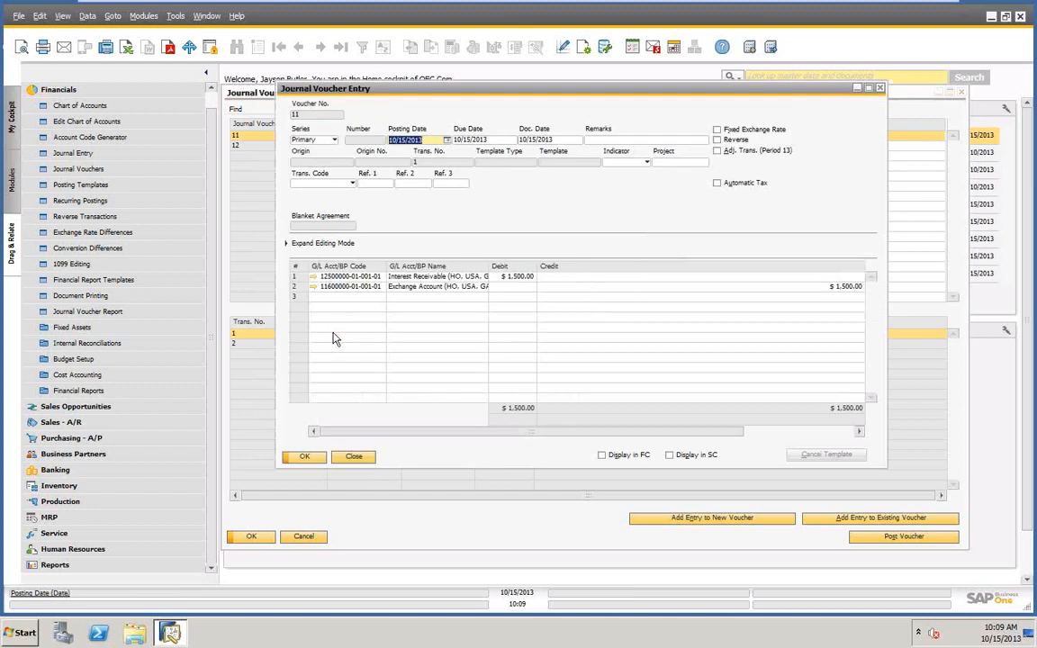
{"action": "left_click", "coordinate": [313, 288]}
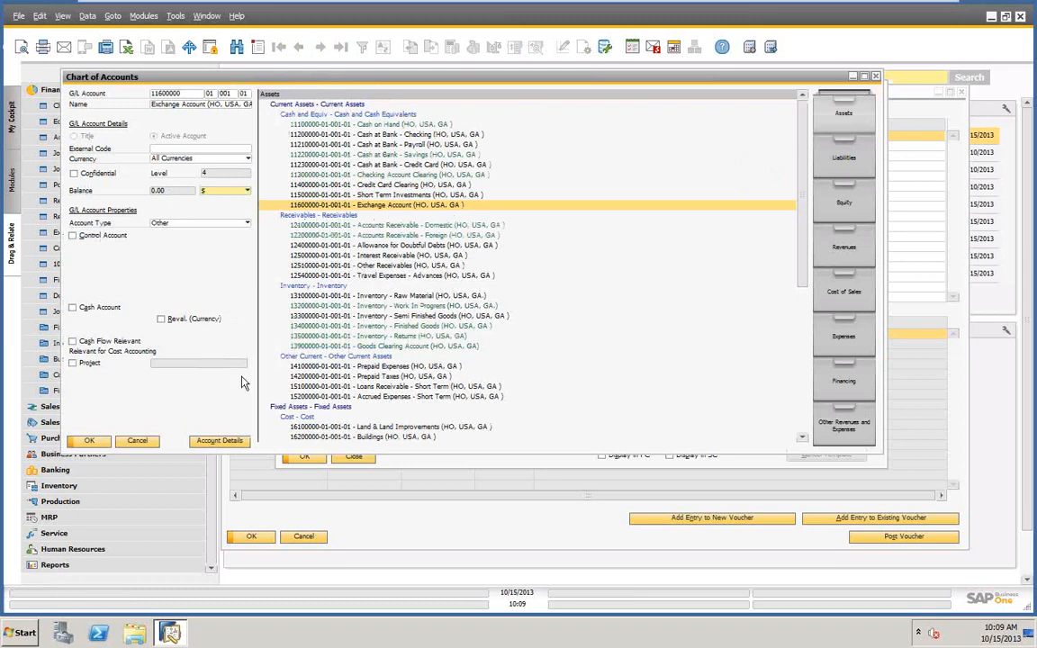
{"action": "left_click", "coordinate": [137, 442]}
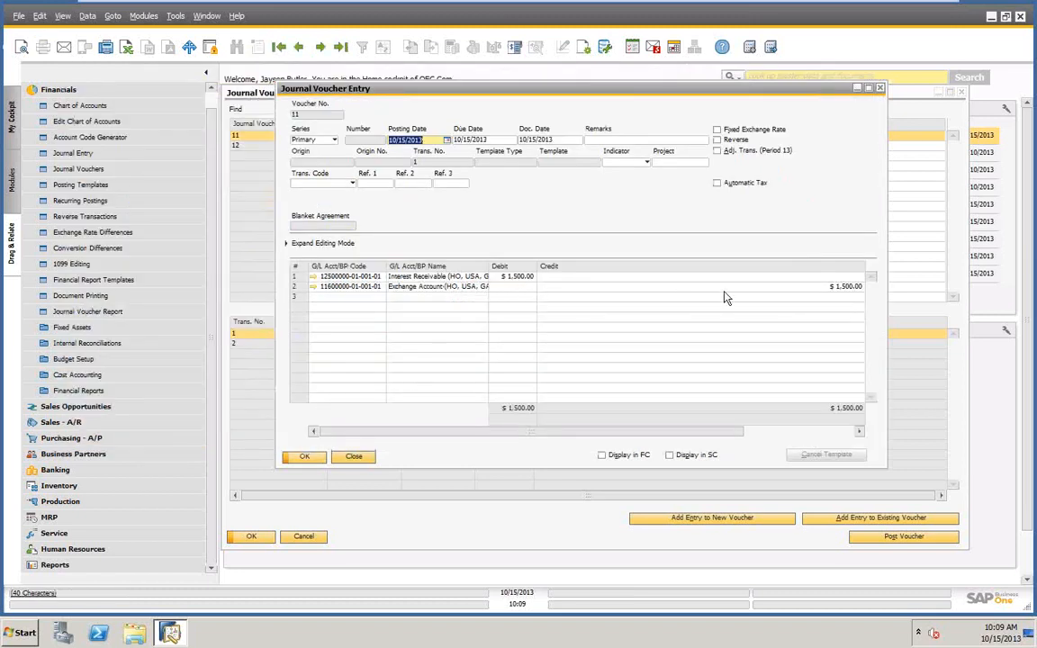
{"action": "left_click", "coordinate": [354, 458]}
{"action": "left_click", "coordinate": [306, 537]}
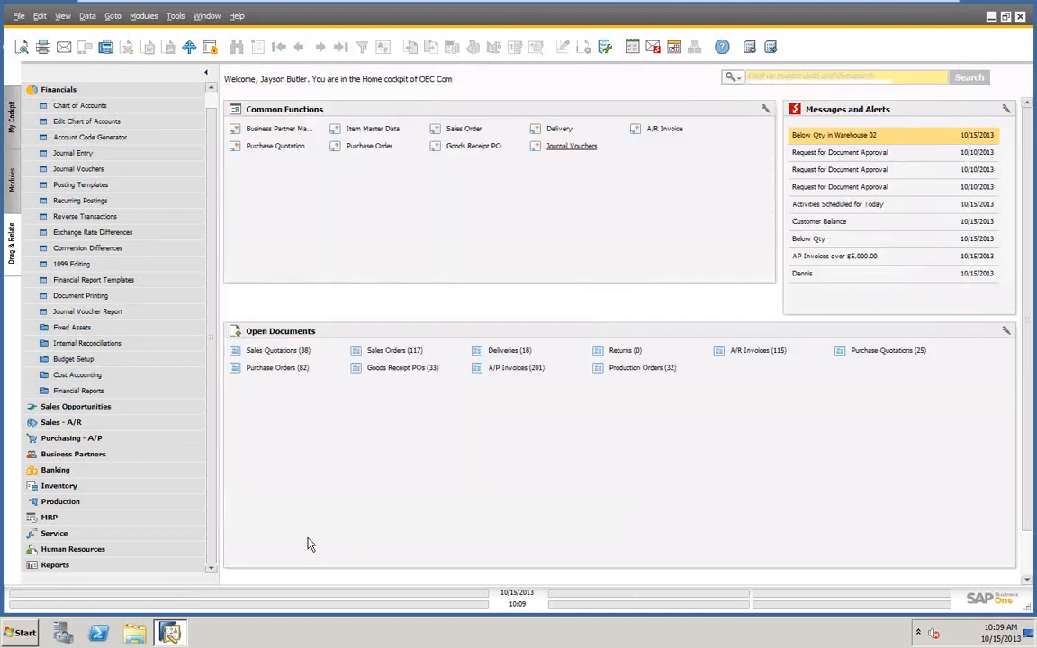
Step: Run the annual Balance Sheet report by posting date up to 12/31/2013, without journal vouchers
{"action": "left_click", "coordinate": [70, 393]}
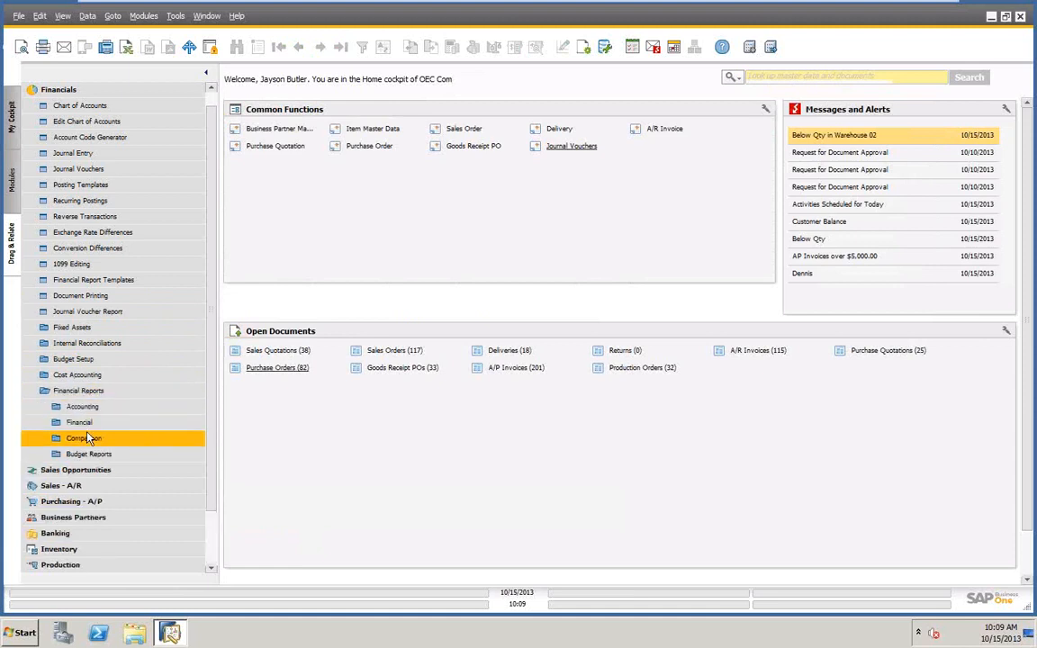
{"action": "left_click", "coordinate": [80, 422]}
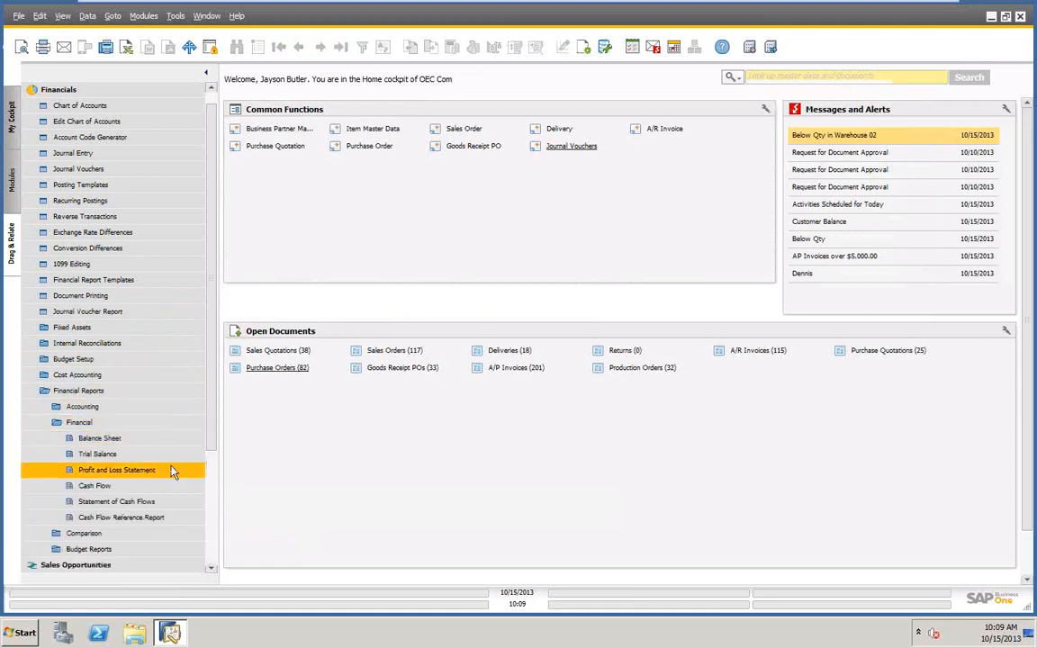
{"action": "left_click", "coordinate": [97, 440]}
{"action": "left_click_drag", "start_coordinate": [289, 90], "coordinate": [464, 130]}
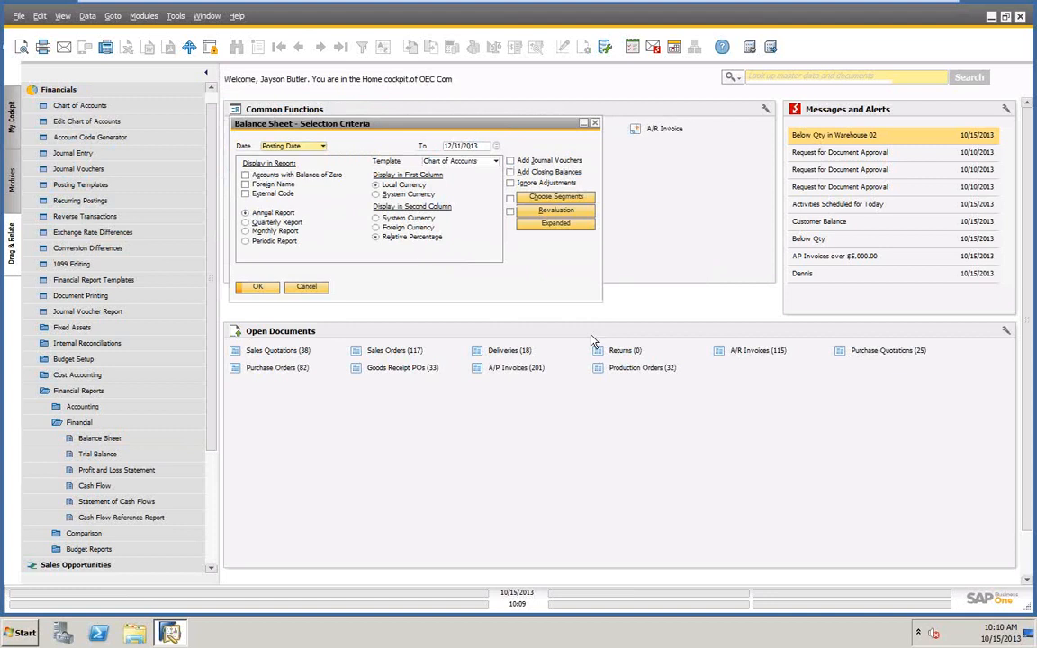
{"action": "left_click_drag", "start_coordinate": [600, 301], "coordinate": [747, 444]}
{"action": "left_click", "coordinate": [259, 287]}
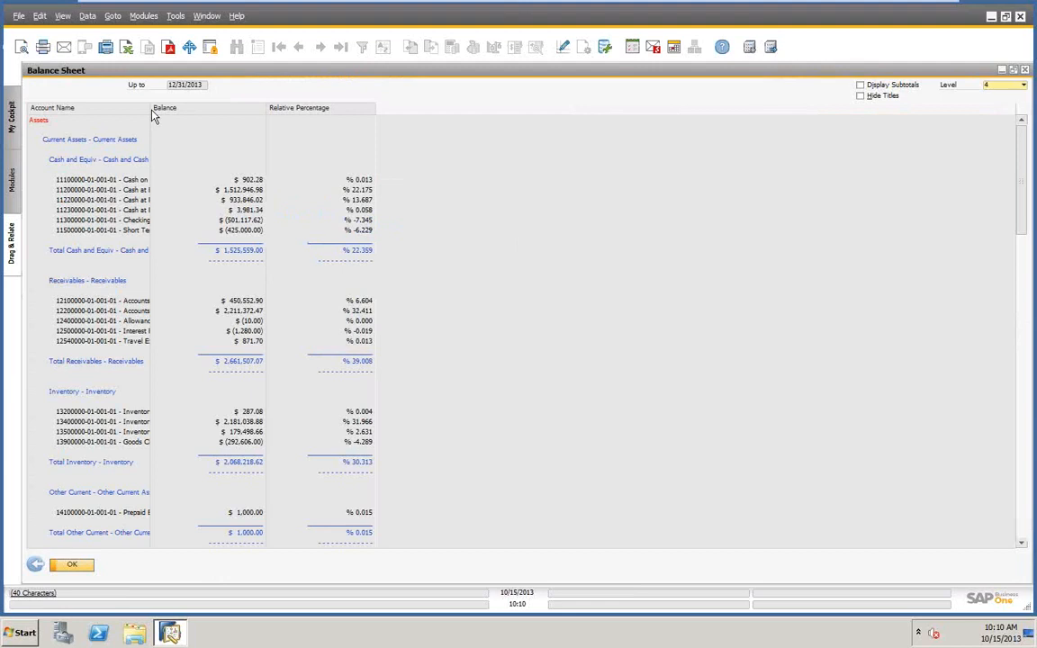
Step: Fit the Account Name column to its contents and look through the balance sheet's asset accounts
{"action": "double_click", "coordinate": [150, 109]}
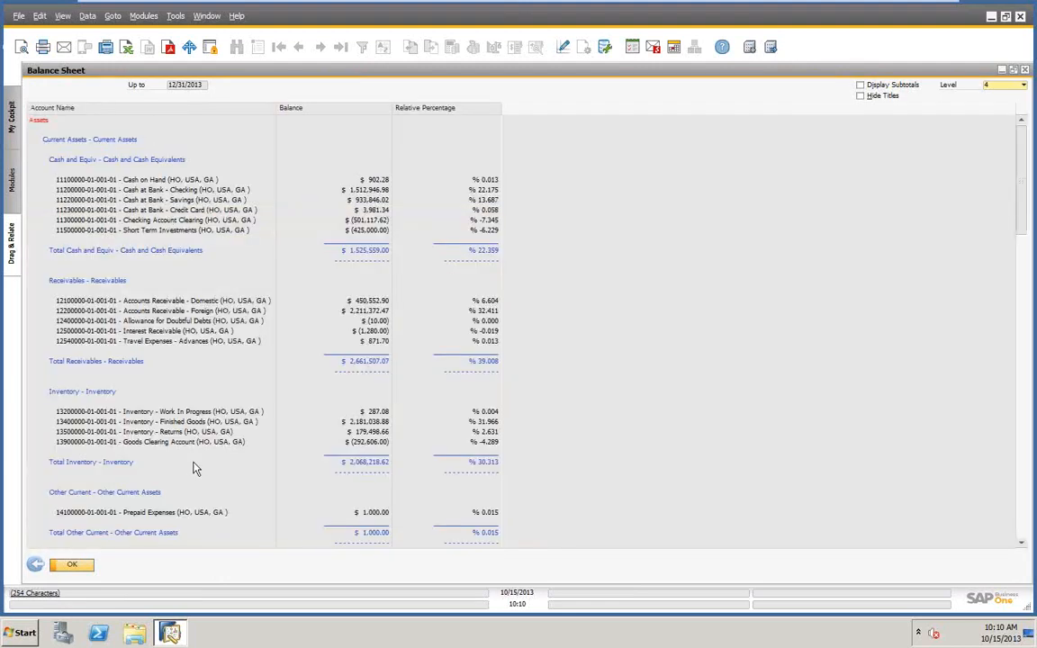
{"action": "scroll", "coordinate": [193, 468], "scroll_direction": "down", "scroll_amount": 8}
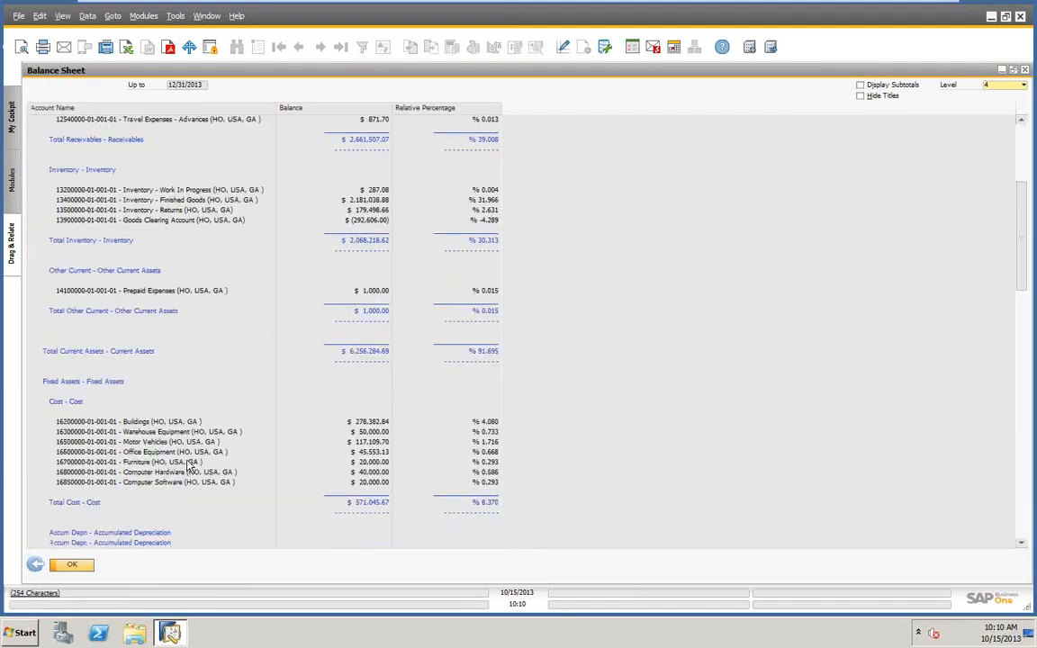
{"action": "scroll", "coordinate": [190, 469], "scroll_direction": "down", "scroll_amount": 2}
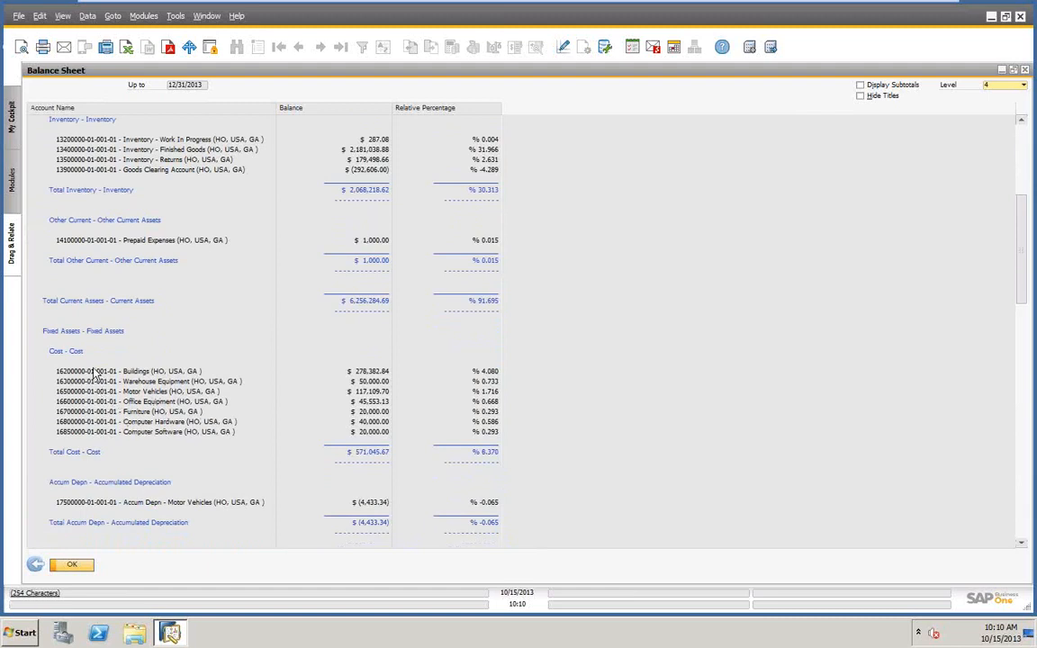
{"action": "scroll", "coordinate": [94, 381], "scroll_direction": "up", "scroll_amount": 1}
{"action": "scroll", "coordinate": [93, 381], "scroll_direction": "down", "scroll_amount": 6}
{"action": "scroll", "coordinate": [94, 381], "scroll_direction": "up", "scroll_amount": 5}
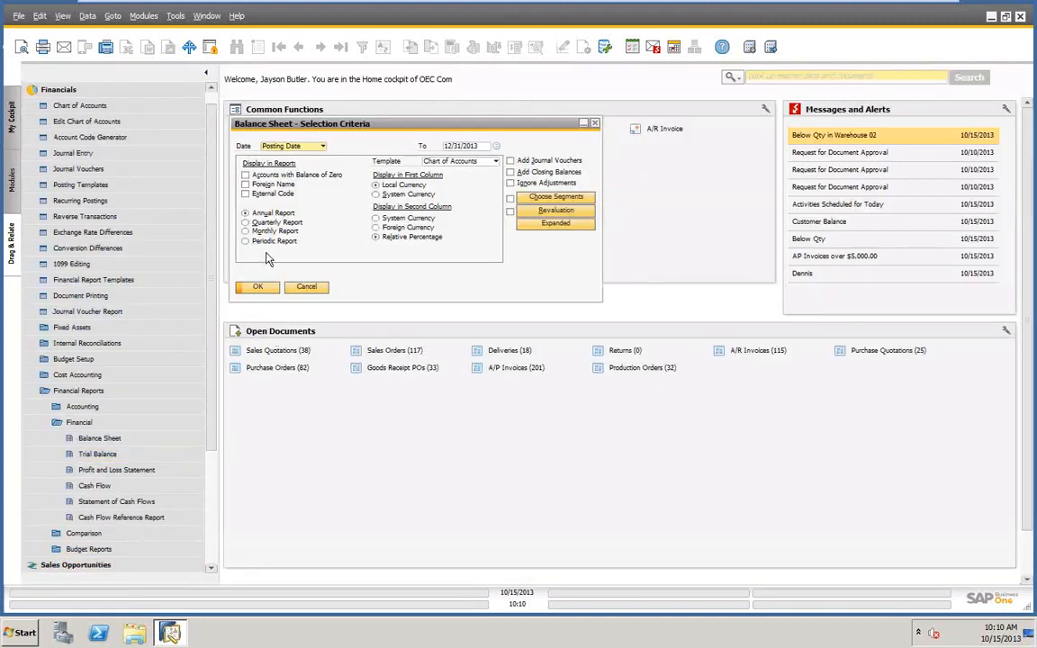
Step: Rerun the balance sheet including accounts with a balance of zero and widen the Account Name column
{"action": "left_click", "coordinate": [245, 176]}
{"action": "left_click", "coordinate": [260, 290]}
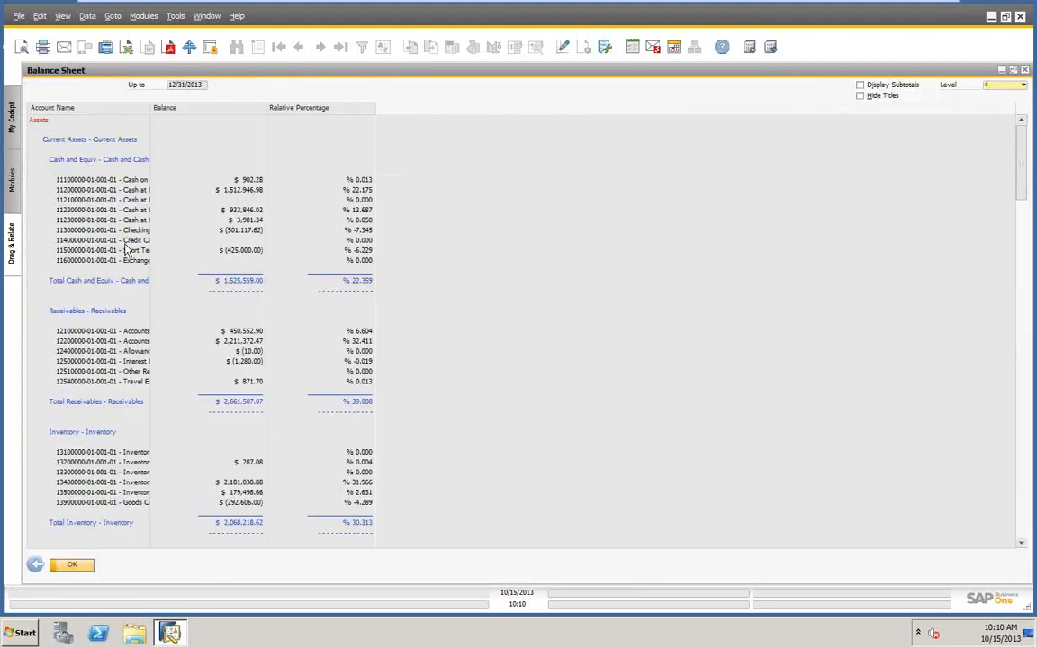
{"action": "scroll", "coordinate": [123, 371], "scroll_direction": "down", "scroll_amount": 5}
{"action": "scroll", "coordinate": [123, 371], "scroll_direction": "down", "scroll_amount": 1}
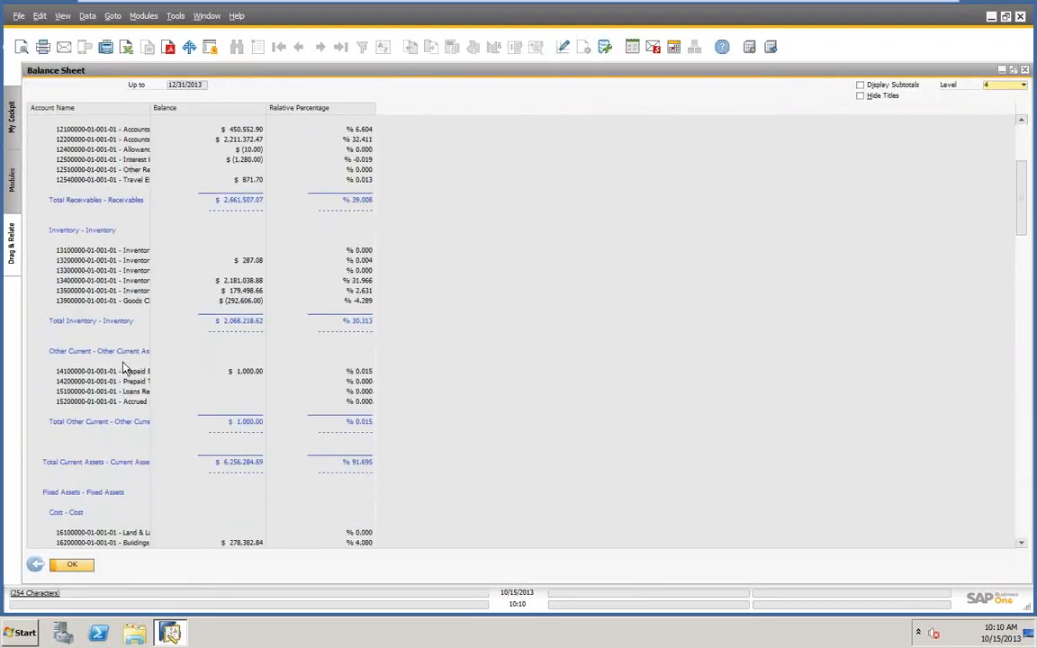
{"action": "left_click_drag", "start_coordinate": [149, 107], "coordinate": [281, 108]}
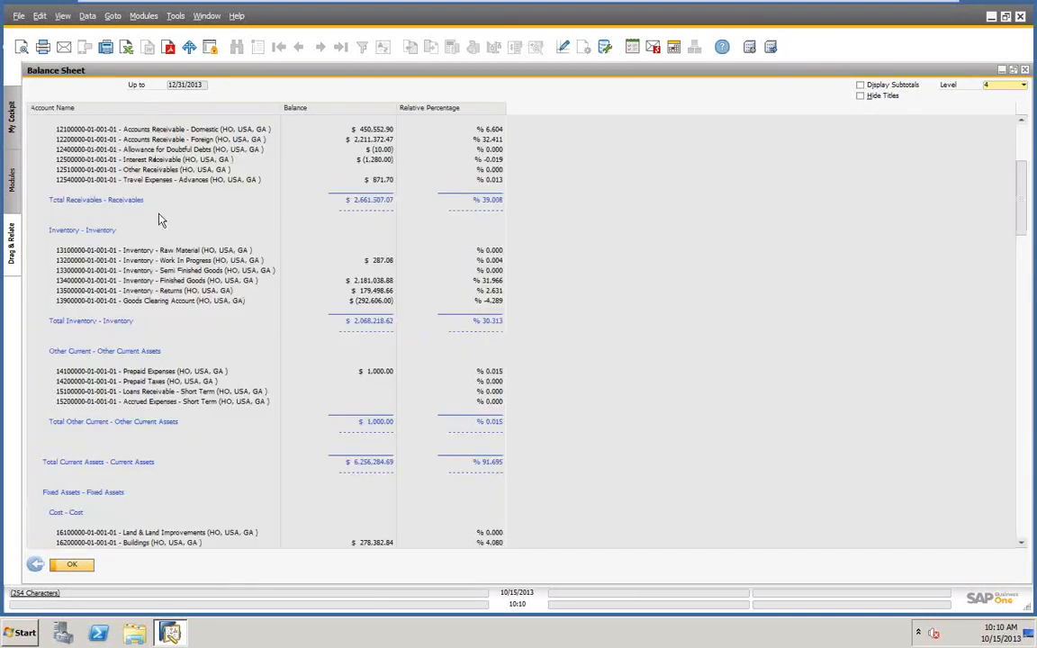
Step: Look through the balance sheet's asset sections for the Exchange Account and Interest Receivable balances
{"action": "scroll", "coordinate": [167, 457], "scroll_direction": "down", "scroll_amount": 3}
{"action": "scroll", "coordinate": [167, 456], "scroll_direction": "down", "scroll_amount": 2}
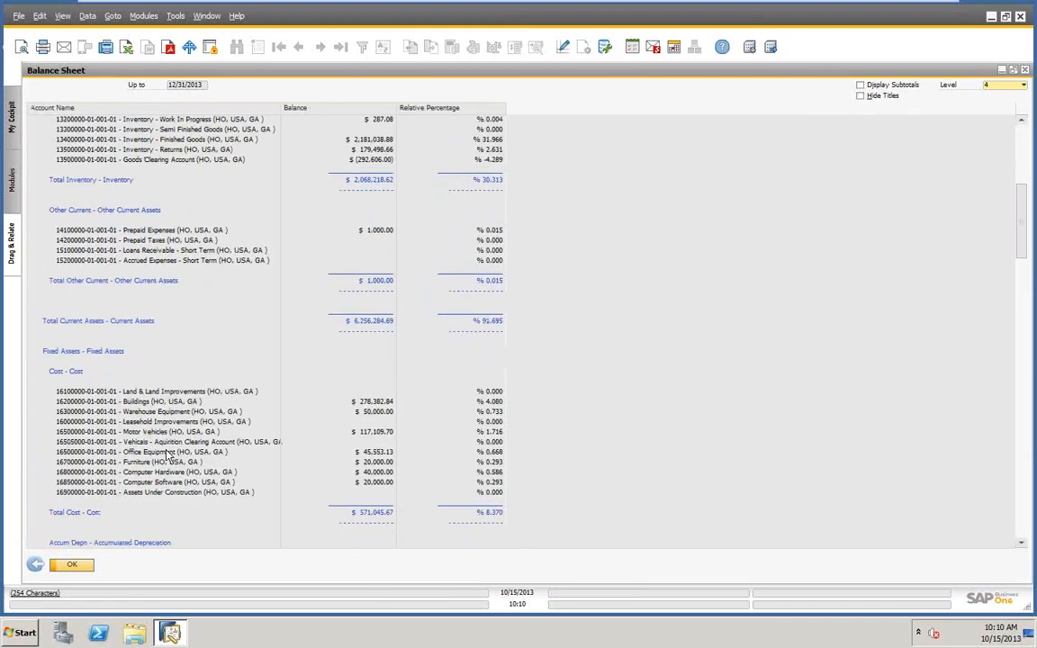
{"action": "scroll", "coordinate": [167, 457], "scroll_direction": "down", "scroll_amount": 1}
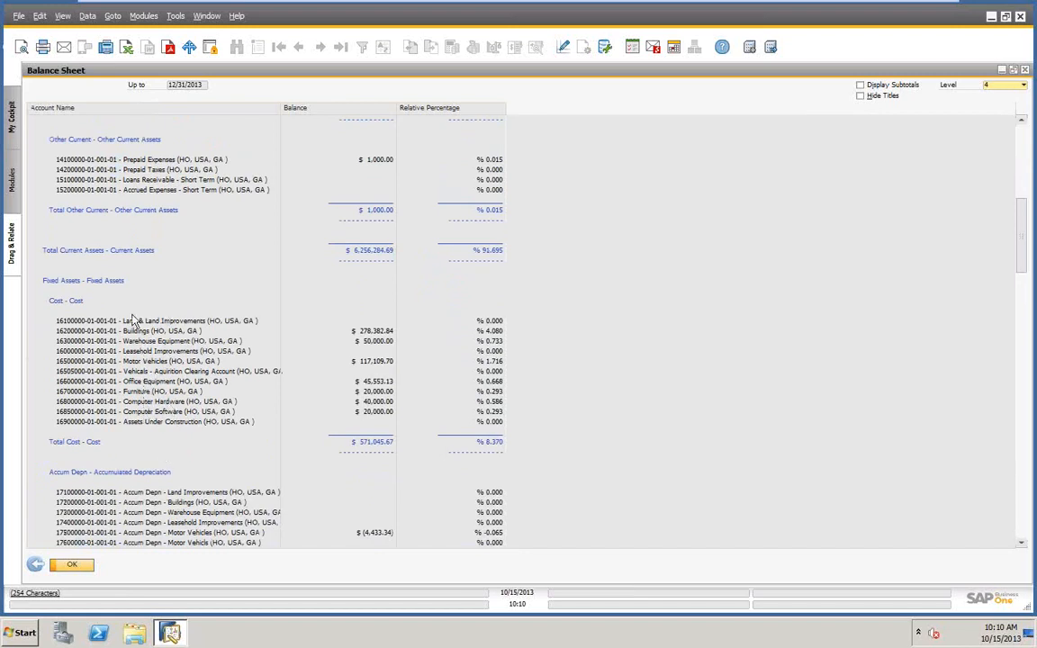
{"action": "scroll", "coordinate": [131, 320], "scroll_direction": "up", "scroll_amount": 3}
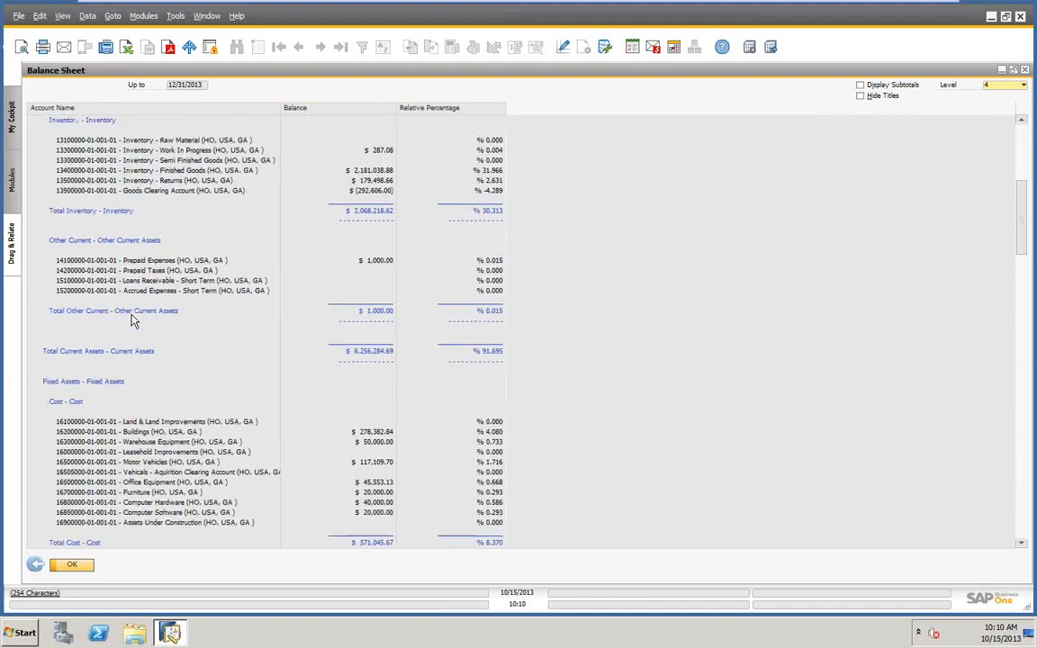
{"action": "scroll", "coordinate": [132, 321], "scroll_direction": "up", "scroll_amount": 6}
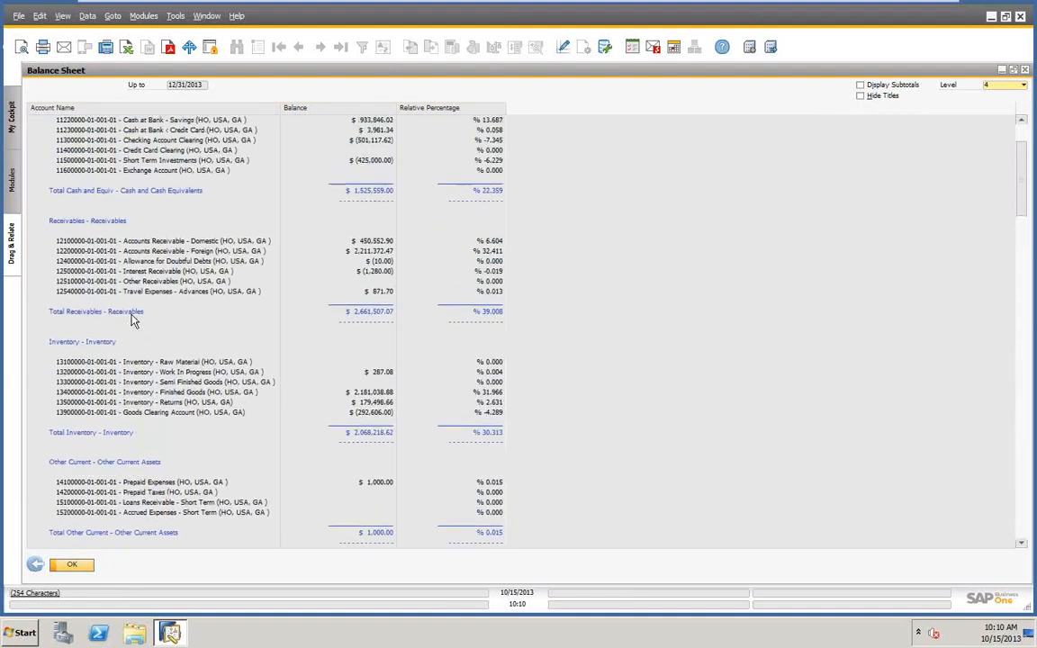
{"action": "scroll", "coordinate": [132, 315], "scroll_direction": "up", "scroll_amount": 1}
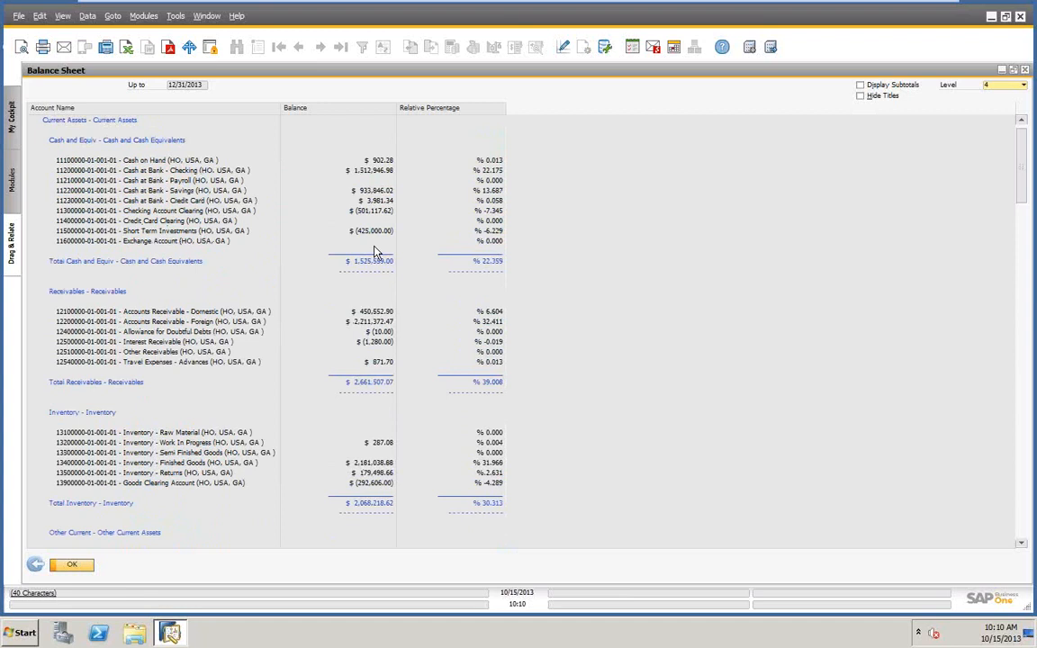
Step: Return to the selection criteria and rerun the balance sheet with journal vouchers added
{"action": "left_click", "coordinate": [36, 566]}
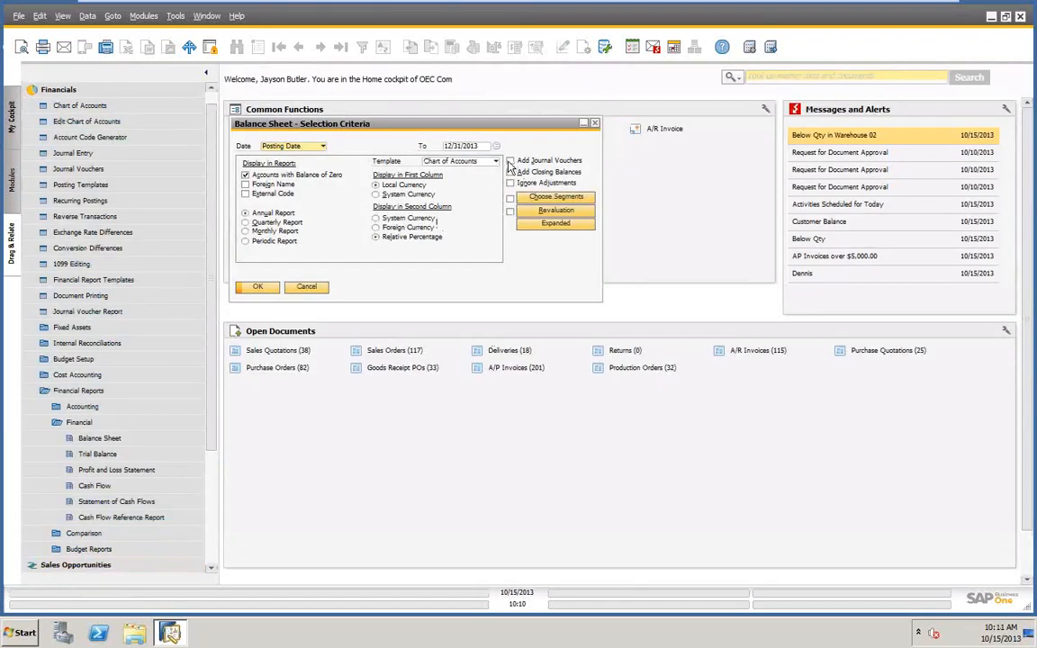
{"action": "left_click", "coordinate": [510, 162]}
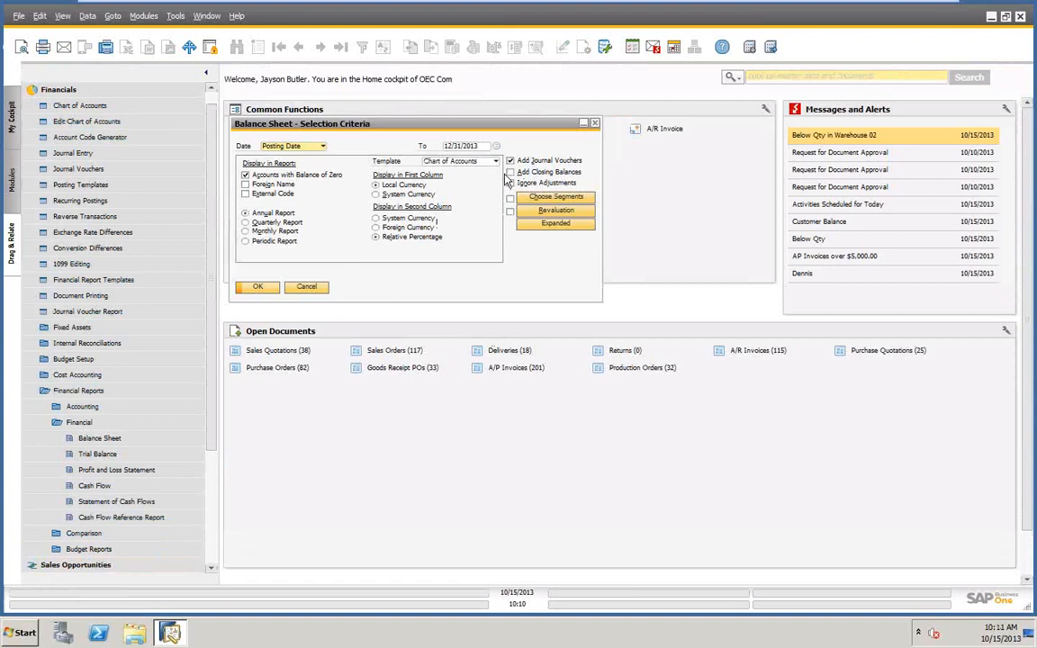
{"action": "left_click", "coordinate": [259, 288]}
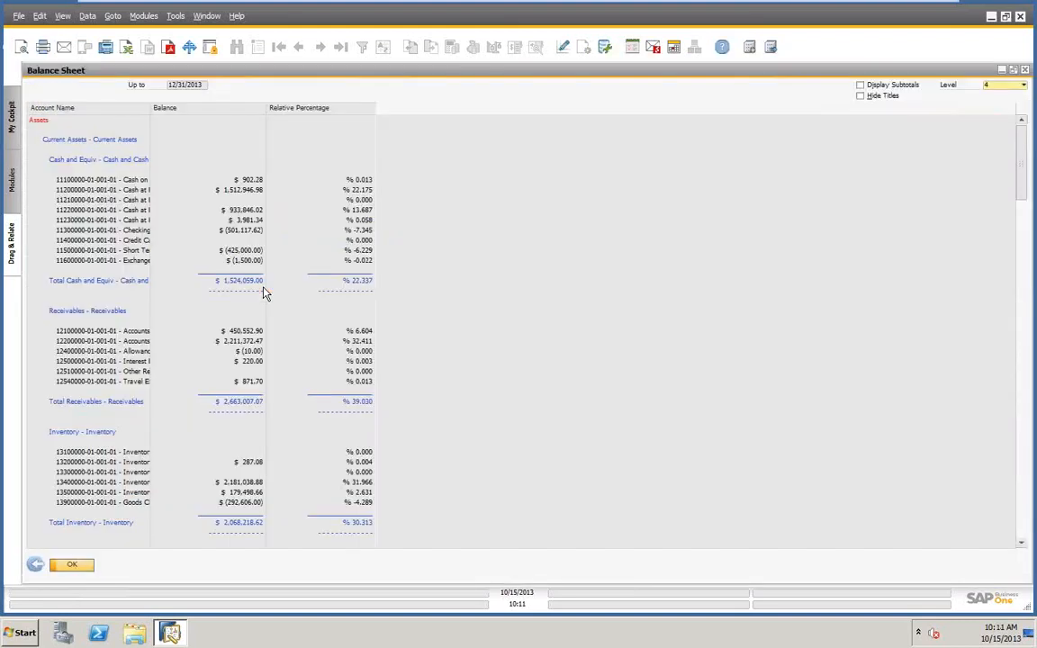
Step: Fit the Account Name column to its contents, review the balance sheet with vouchers included, and close the report
{"action": "double_click", "coordinate": [149, 108]}
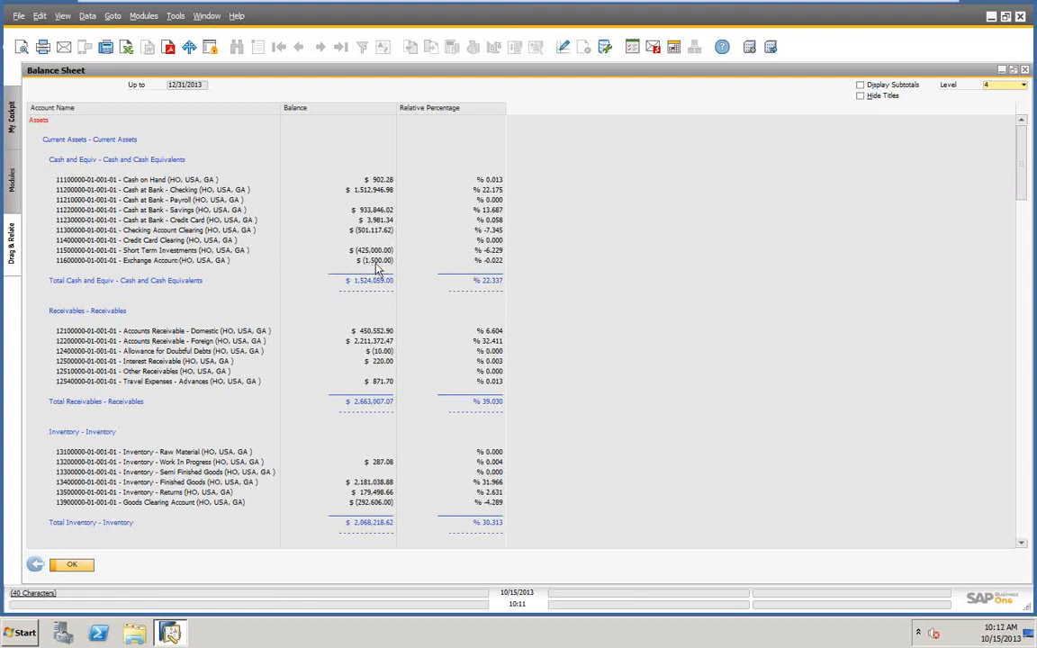
{"action": "left_click", "coordinate": [72, 564]}
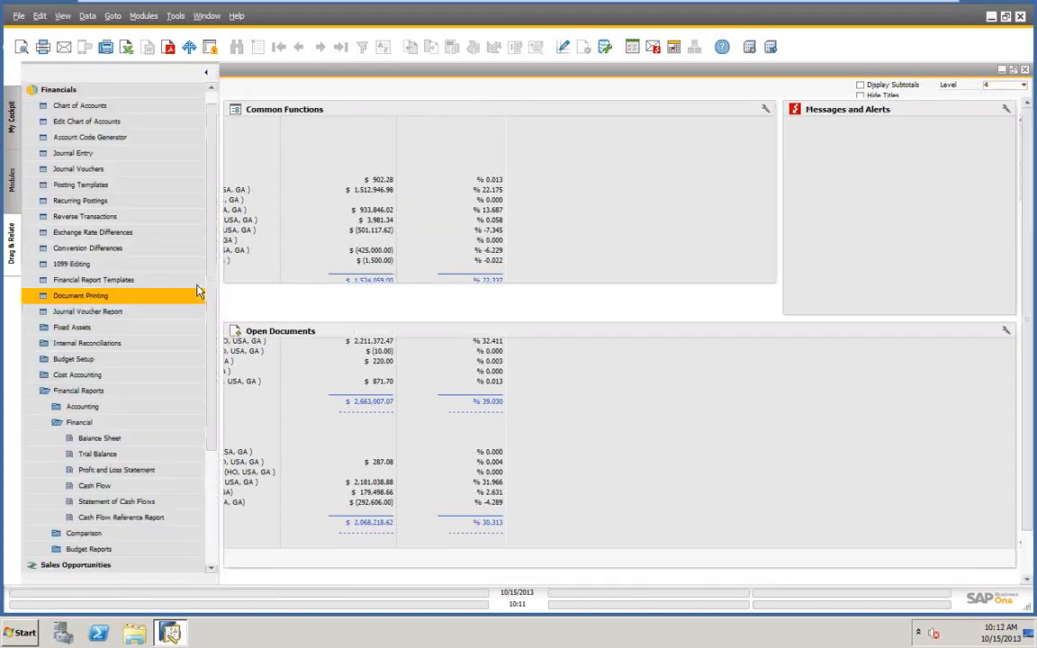
Step: Check the Add Journal Vouchers option in the selection criteria of the Balance Sheet, Trial Balance and Profit and Loss Statement, cancelling each one
{"action": "left_click", "coordinate": [100, 438]}
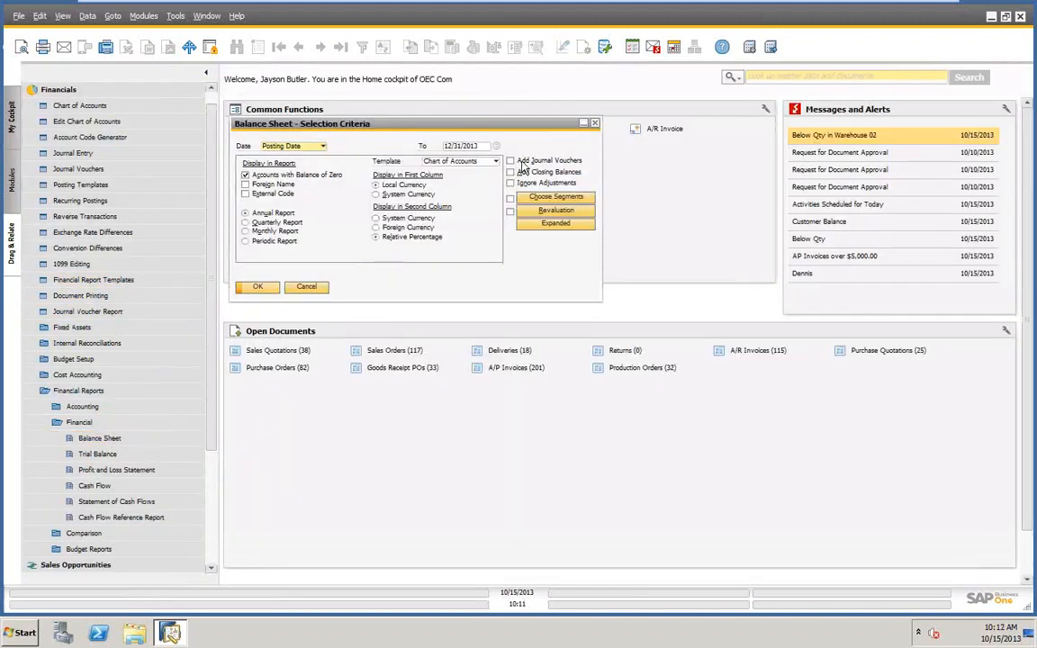
{"action": "left_click", "coordinate": [307, 287]}
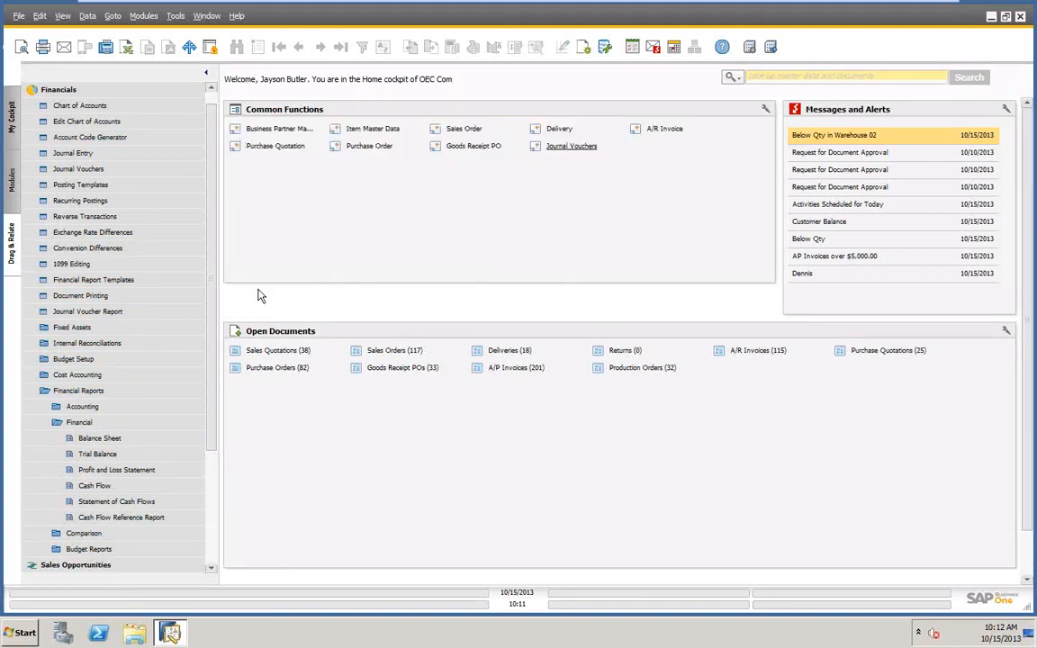
{"action": "left_click", "coordinate": [94, 454]}
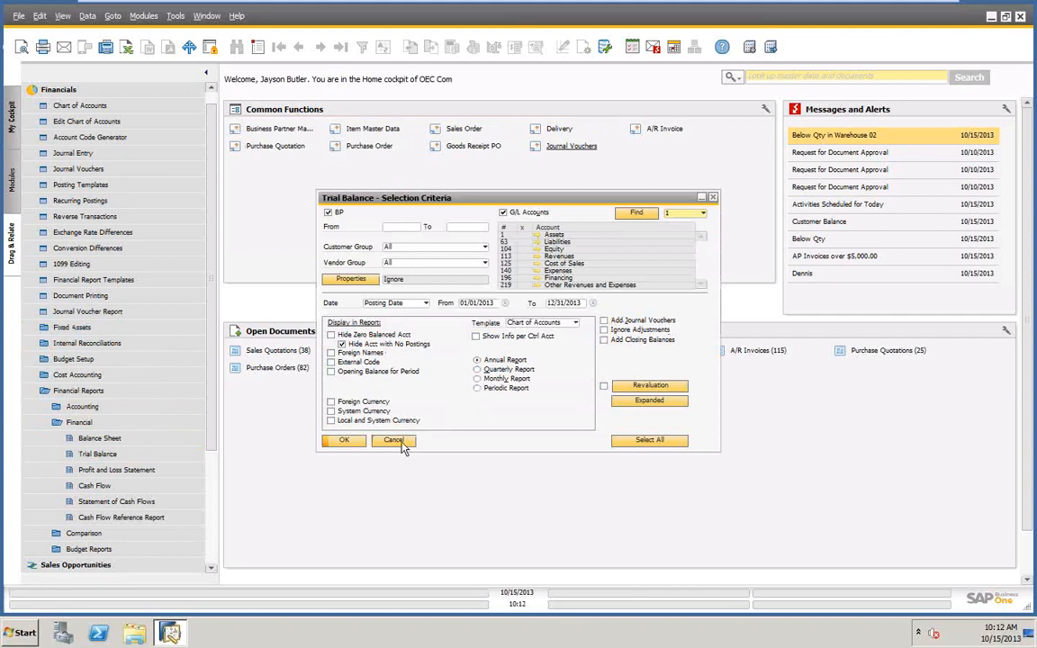
{"action": "left_click", "coordinate": [394, 439]}
{"action": "left_click", "coordinate": [102, 473]}
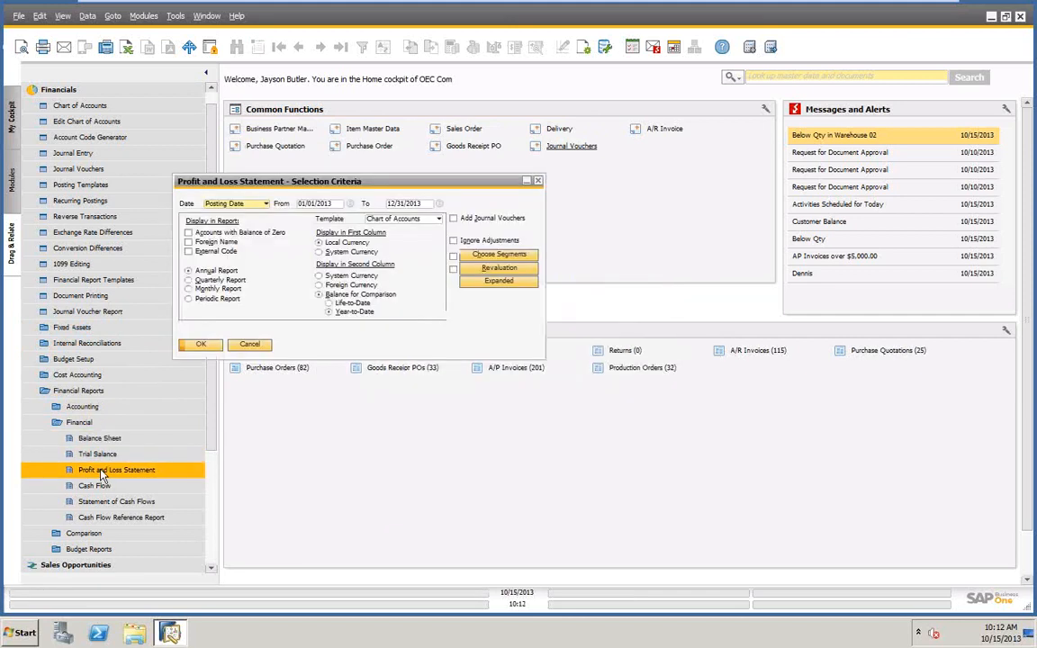
{"action": "left_click", "coordinate": [246, 344]}
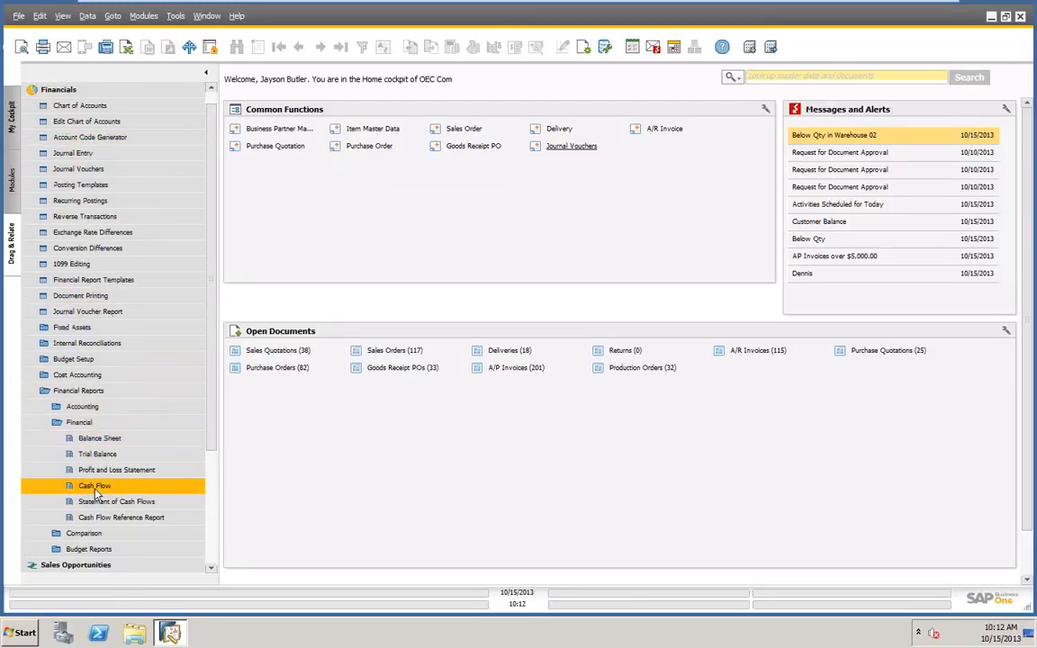
Step: Add the Journal Voucher Report to the cockpit's Common Functions and collapse the Financials module
{"action": "left_click", "coordinate": [79, 392]}
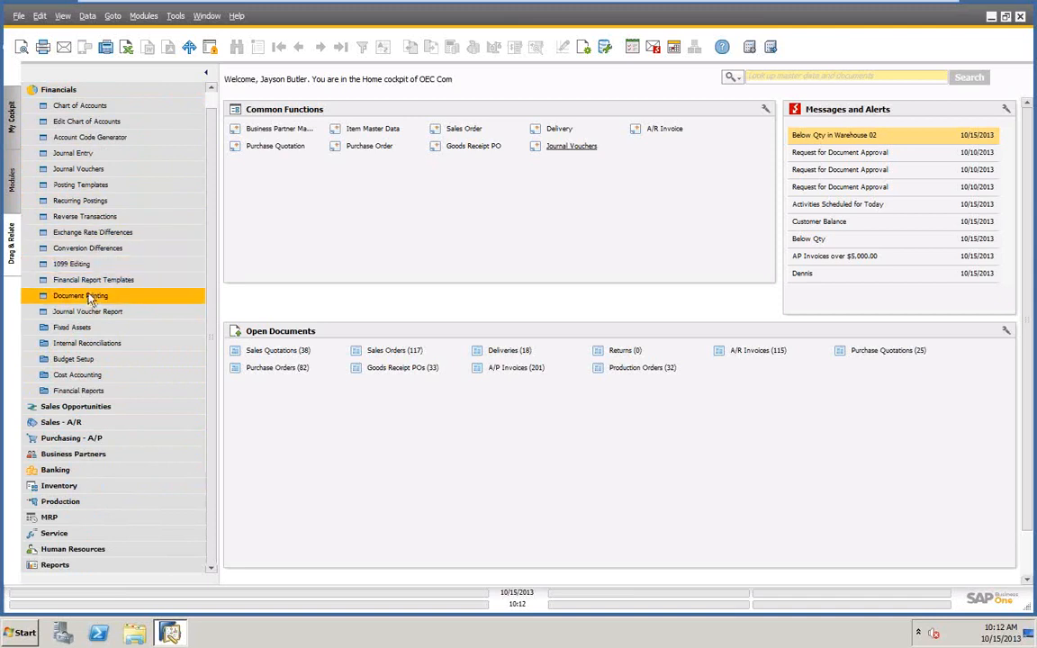
{"action": "left_click_drag", "start_coordinate": [81, 312], "coordinate": [658, 146]}
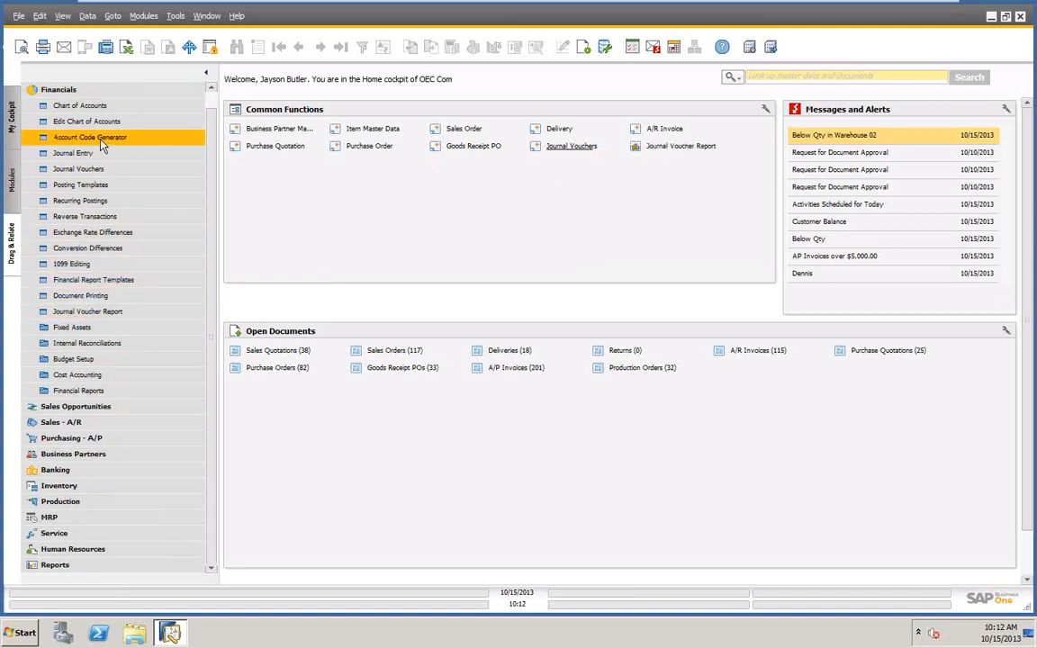
{"action": "left_click", "coordinate": [56, 86]}
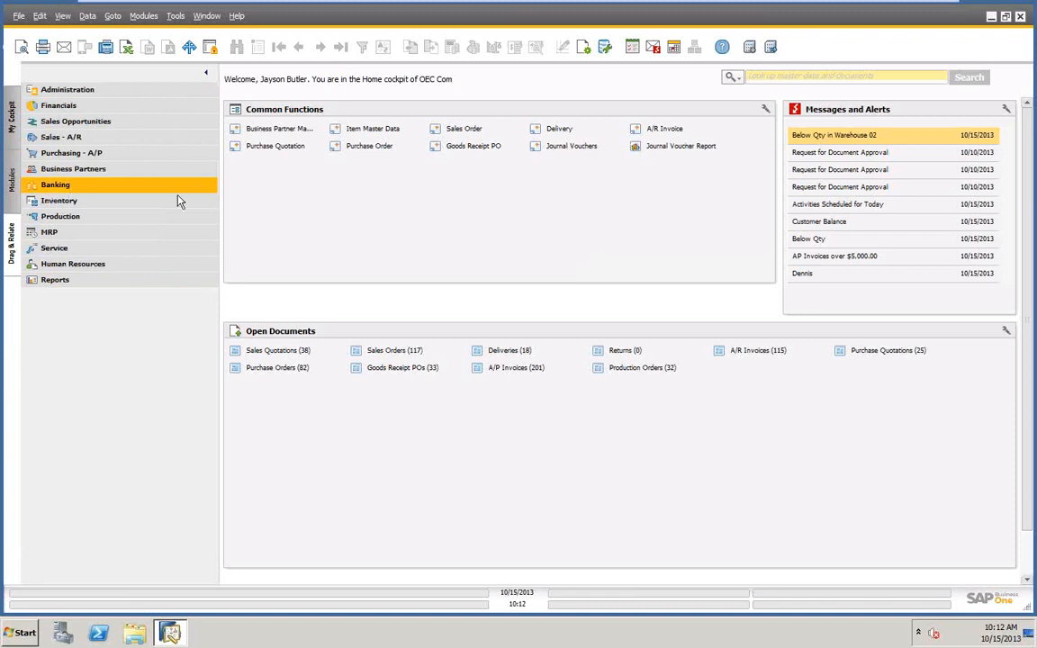
Step: Run the Journal Voucher Report for 10/15/2013, enlarge it to review the voucher lines, and close it
{"action": "left_click", "coordinate": [689, 149]}
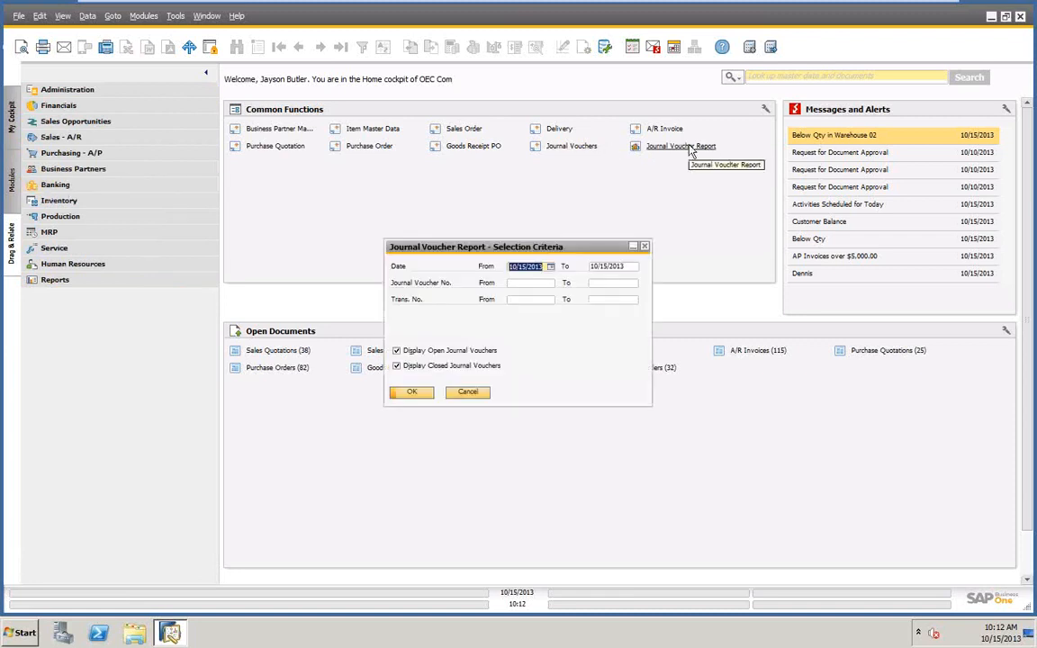
{"action": "left_click_drag", "start_coordinate": [475, 253], "coordinate": [327, 206]}
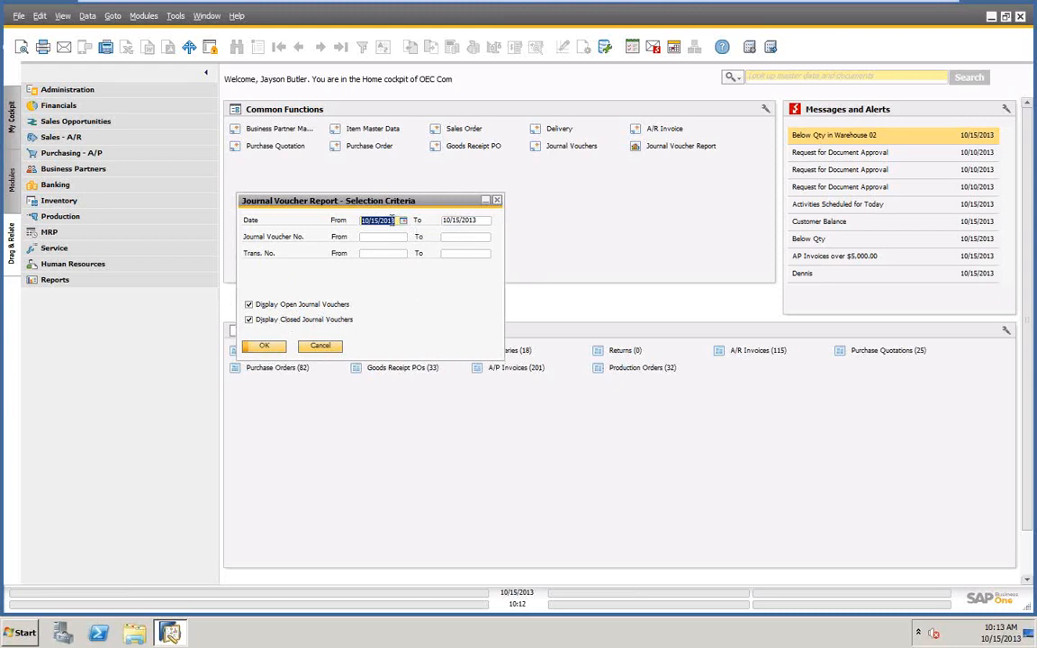
{"action": "left_click", "coordinate": [264, 346]}
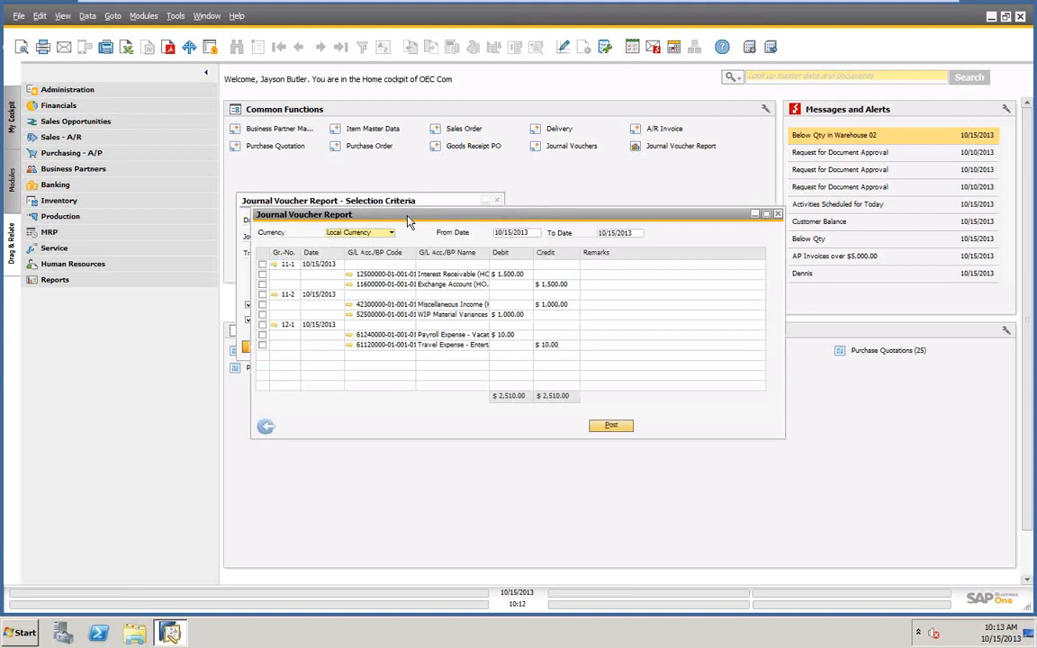
{"action": "left_click_drag", "start_coordinate": [404, 217], "coordinate": [383, 104]}
{"action": "left_click_drag", "start_coordinate": [761, 326], "coordinate": [967, 560]}
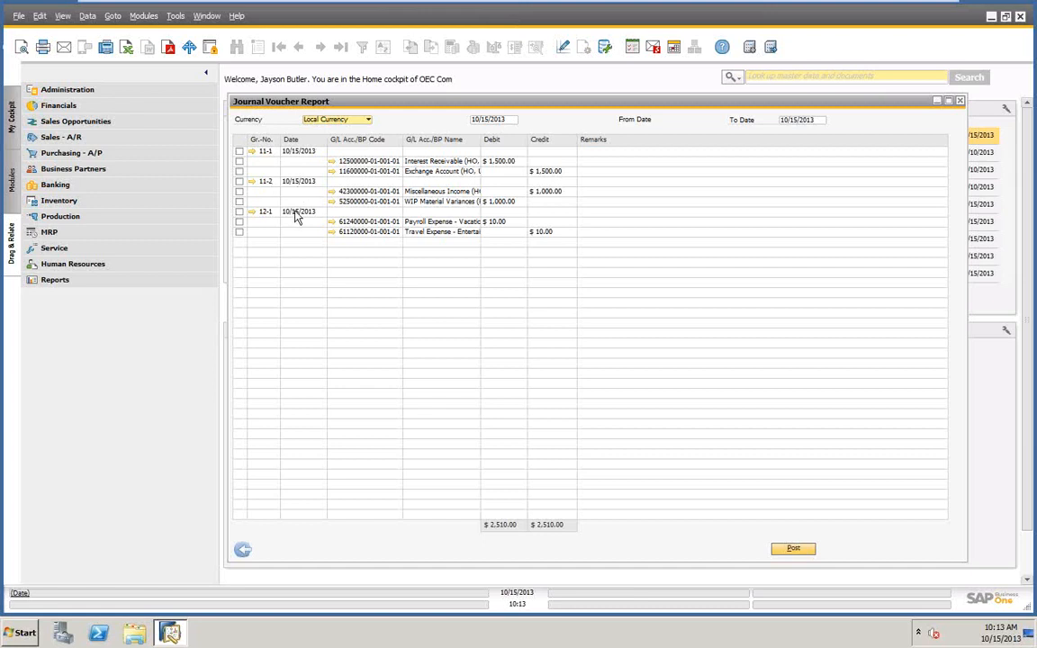
{"action": "left_click", "coordinate": [243, 553]}
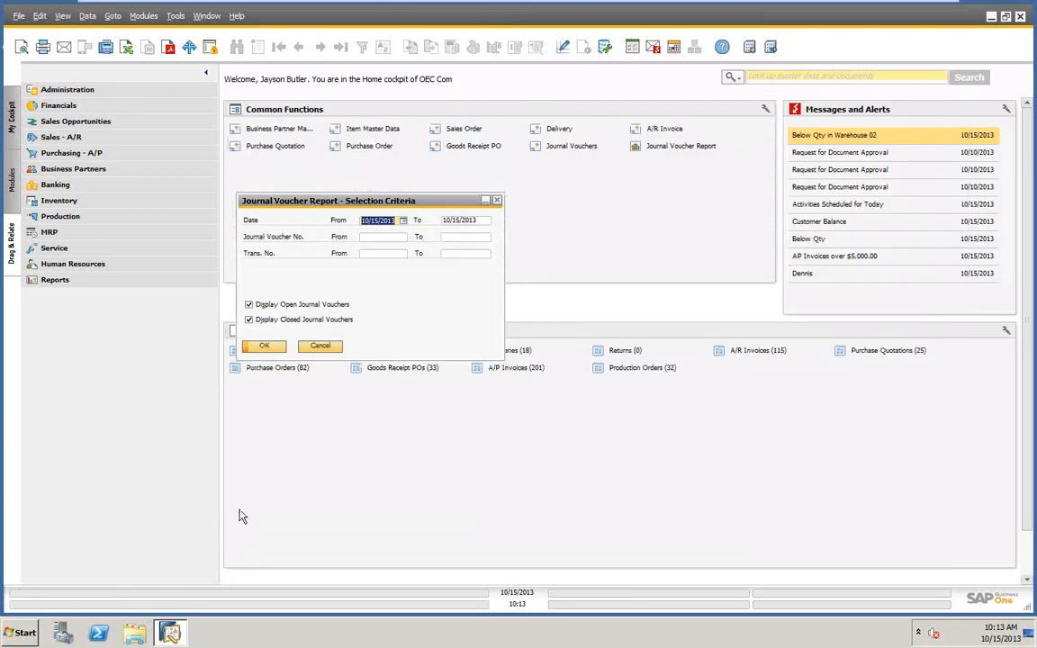
{"action": "left_click", "coordinate": [322, 350]}
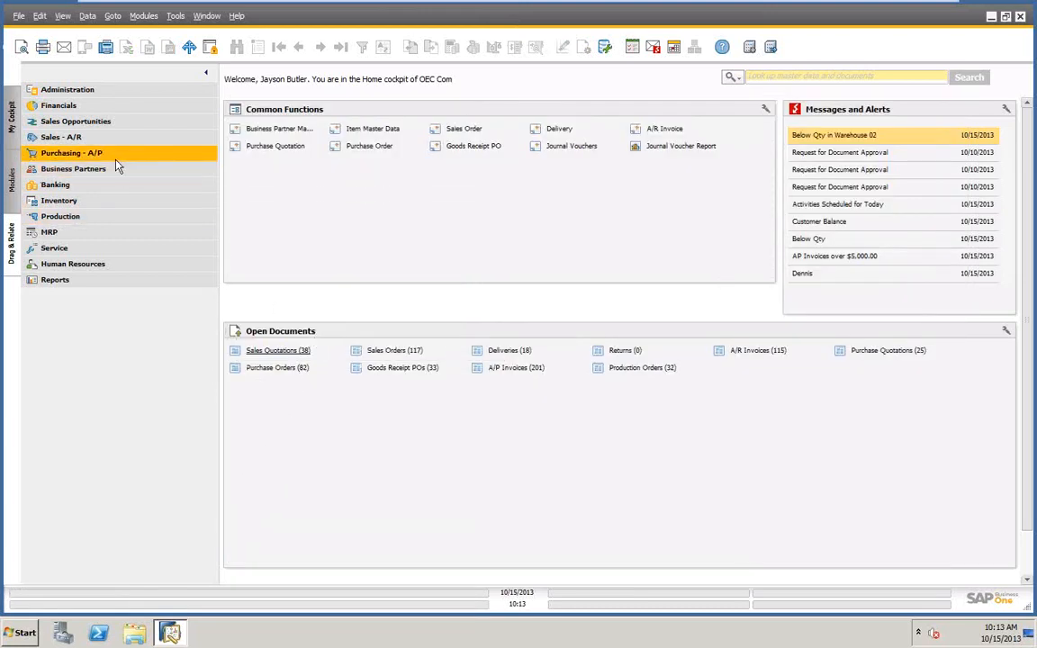
Step: Open the Journal Vouchers list, view the transactions of voucher 11, and leave without posting
{"action": "left_click", "coordinate": [579, 150]}
{"action": "left_click", "coordinate": [330, 136]}
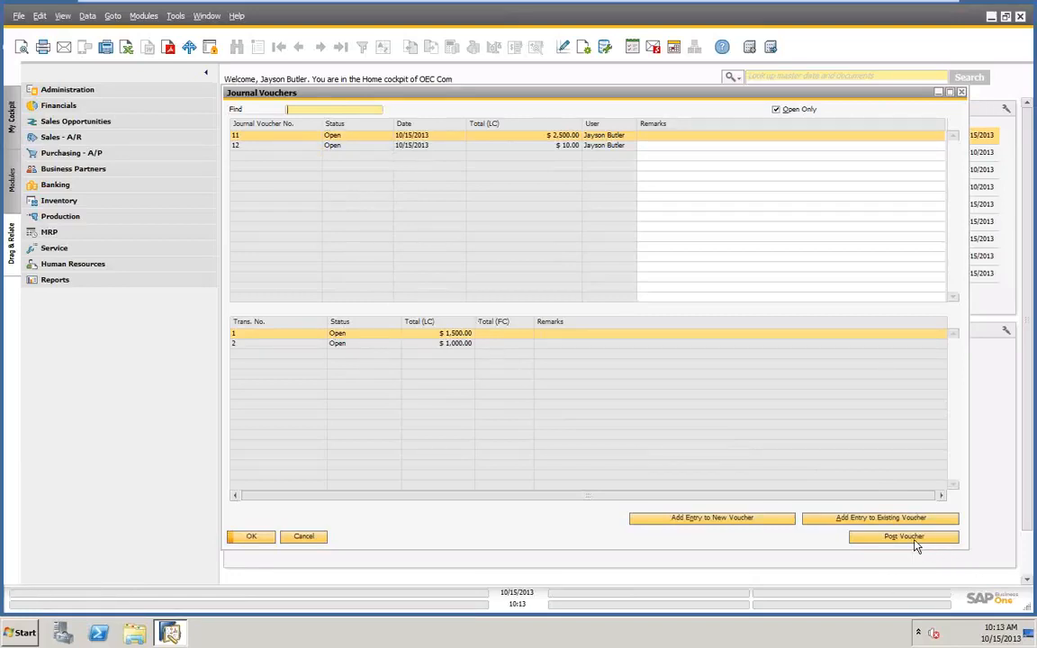
{"action": "left_click", "coordinate": [305, 539]}
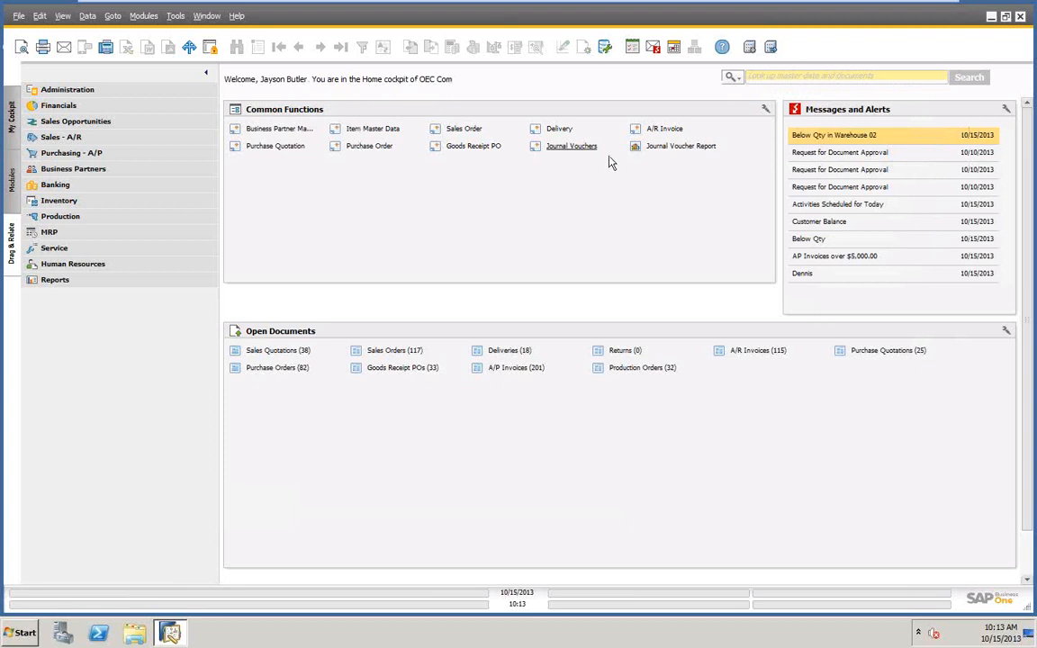
Step: Rerun the Journal Voucher Report with both date limits cleared and open and closed vouchers displayed
{"action": "left_click", "coordinate": [665, 146]}
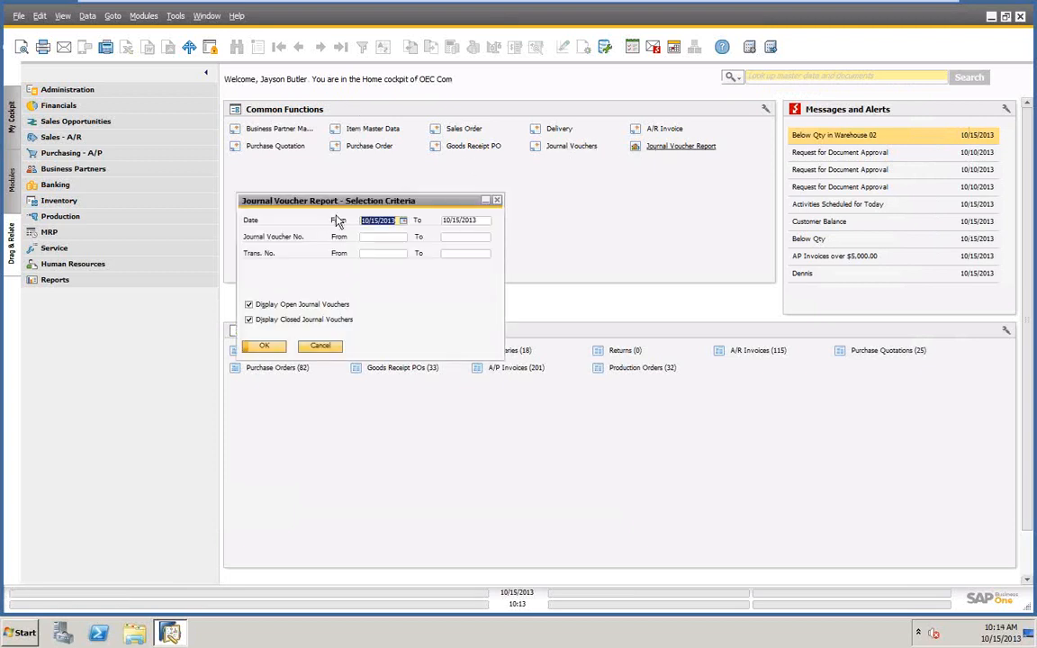
{"action": "left_click_drag", "start_coordinate": [334, 206], "coordinate": [324, 124]}
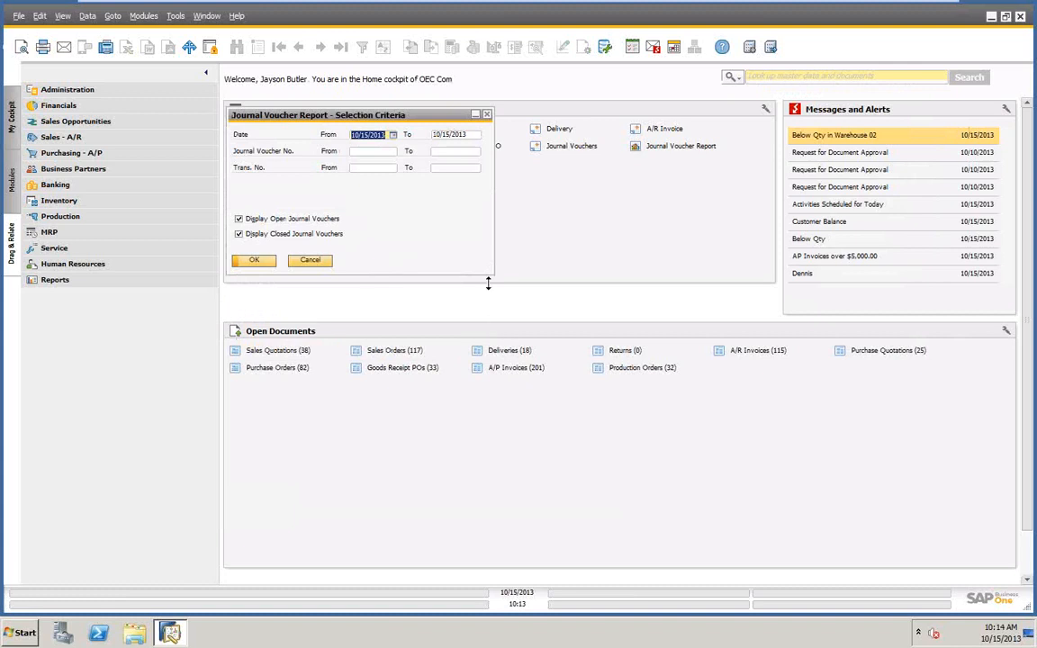
{"action": "left_click", "coordinate": [374, 134]}
{"action": "key", "text": "Tab"}
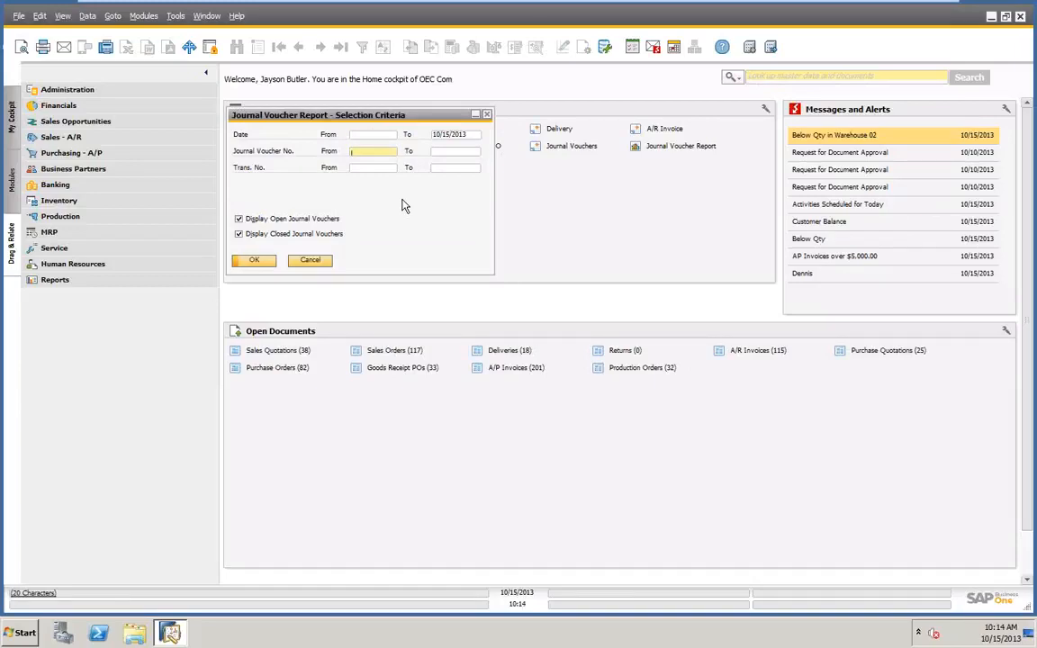
{"action": "left_click", "coordinate": [471, 136]}
{"action": "key", "text": "BackSpace"}
{"action": "left_click", "coordinate": [253, 260]}
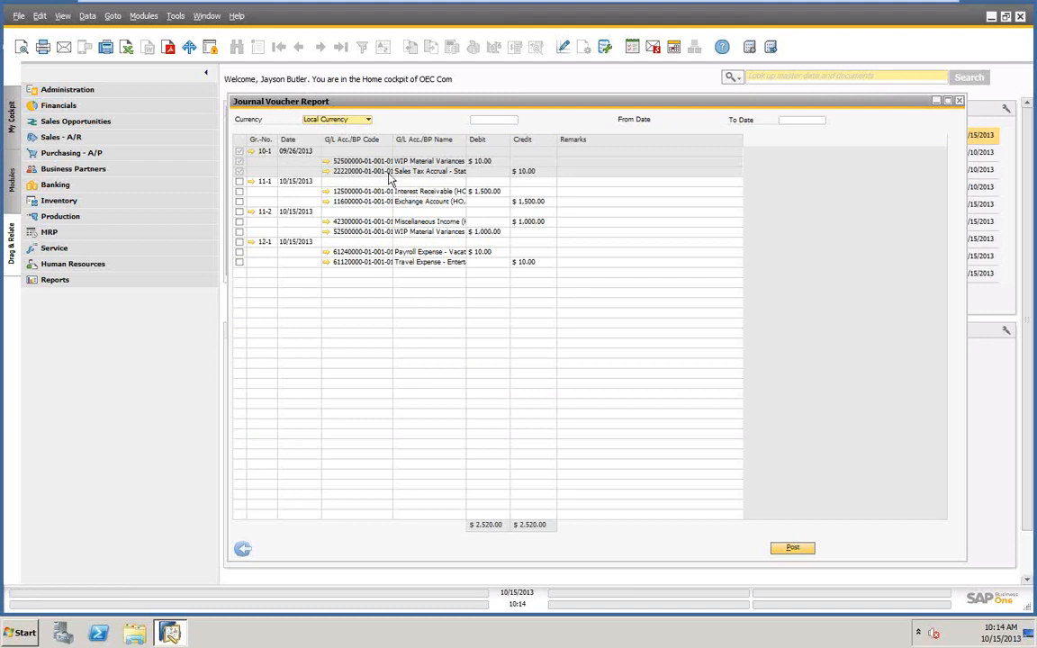
Step: Post voucher entry 12-1 from the Journal Voucher Report and close the report with its selection criteria
{"action": "left_click", "coordinate": [240, 242]}
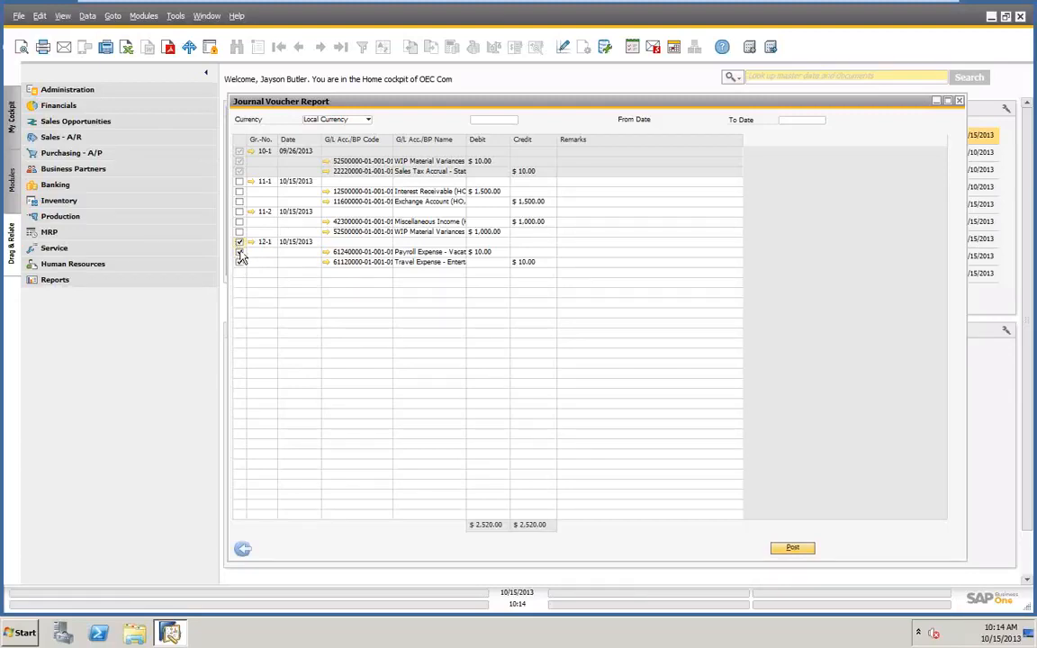
{"action": "left_click", "coordinate": [238, 243]}
{"action": "left_click", "coordinate": [239, 243]}
{"action": "left_click", "coordinate": [792, 550]}
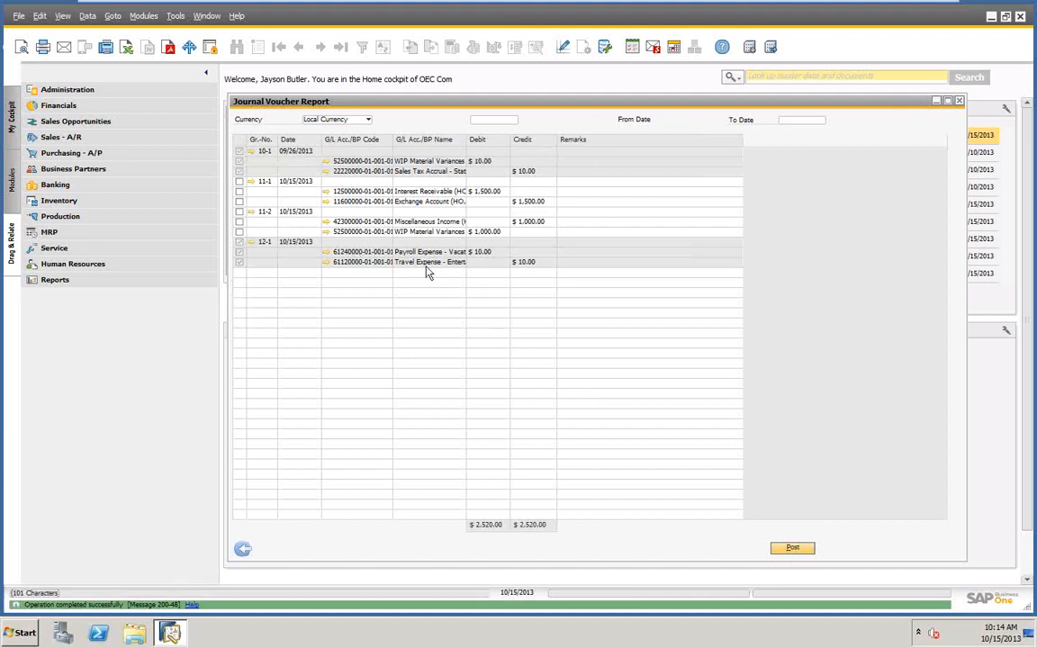
{"action": "left_click", "coordinate": [962, 106]}
{"action": "left_click", "coordinate": [310, 261]}
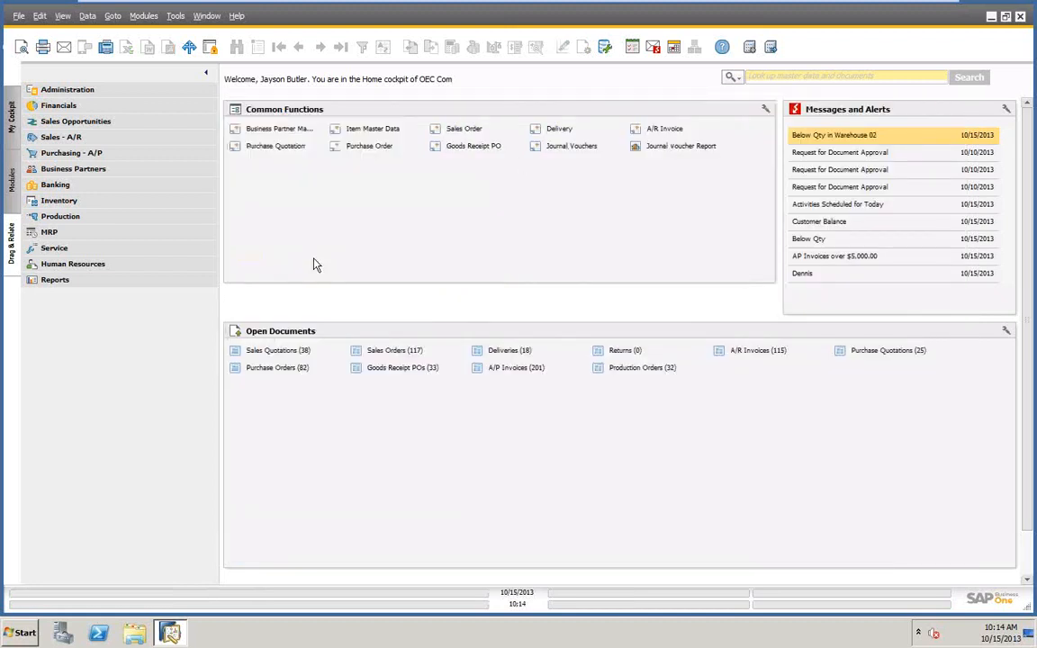
Step: Add Journal Entry to the cockpit's Common Functions and collapse the Financials module
{"action": "left_click", "coordinate": [59, 107]}
{"action": "left_click_drag", "start_coordinate": [68, 155], "coordinate": [389, 192]}
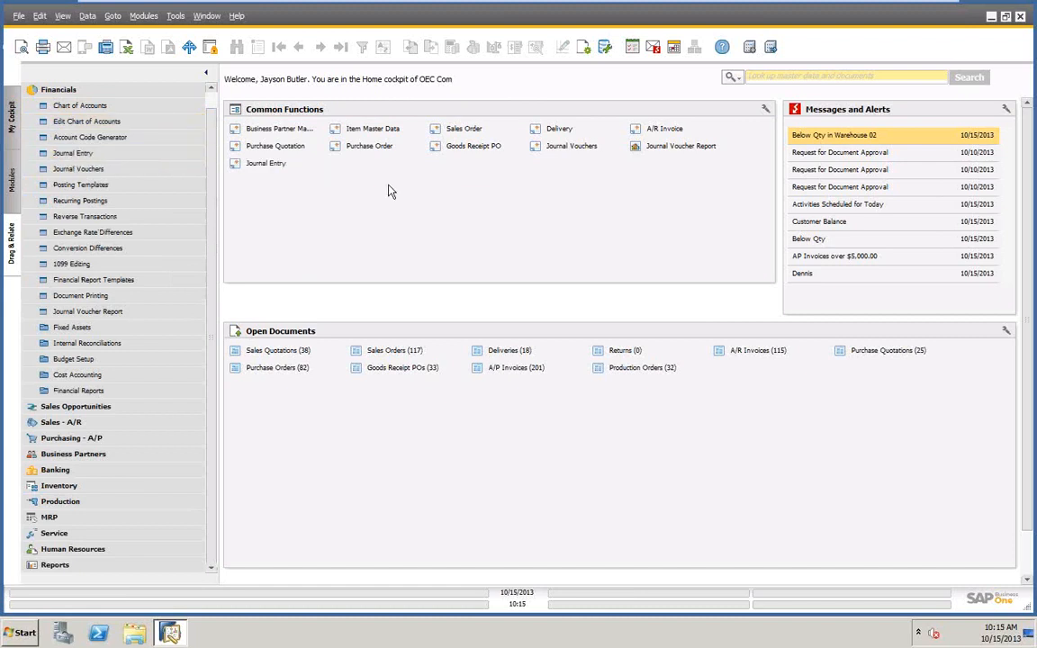
{"action": "left_click", "coordinate": [82, 91]}
Step: Display the last journal entry and follow its origin link to the source voucher, closing the voucher list after viewing
{"action": "left_click", "coordinate": [264, 167]}
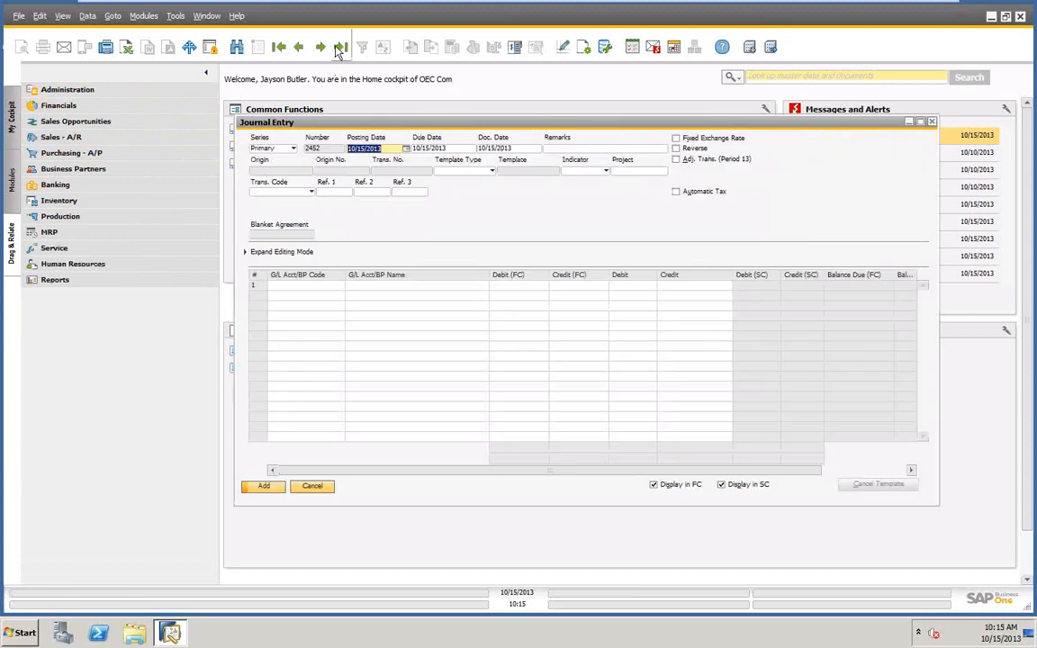
{"action": "left_click", "coordinate": [339, 47]}
{"action": "left_click_drag", "start_coordinate": [353, 128], "coordinate": [342, 102]}
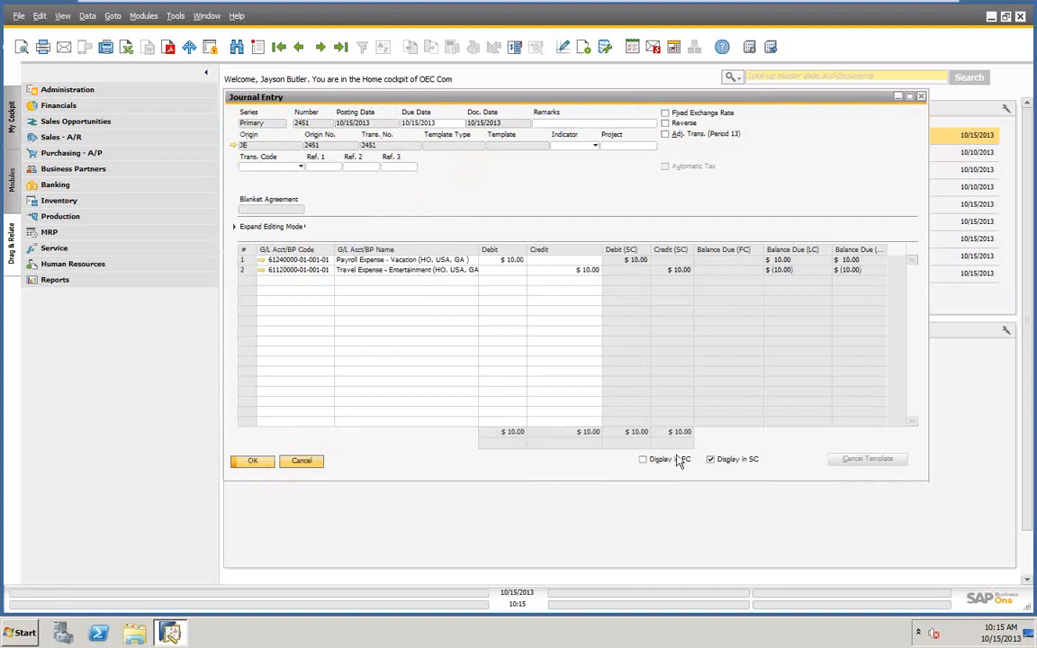
{"action": "left_click", "coordinate": [236, 147]}
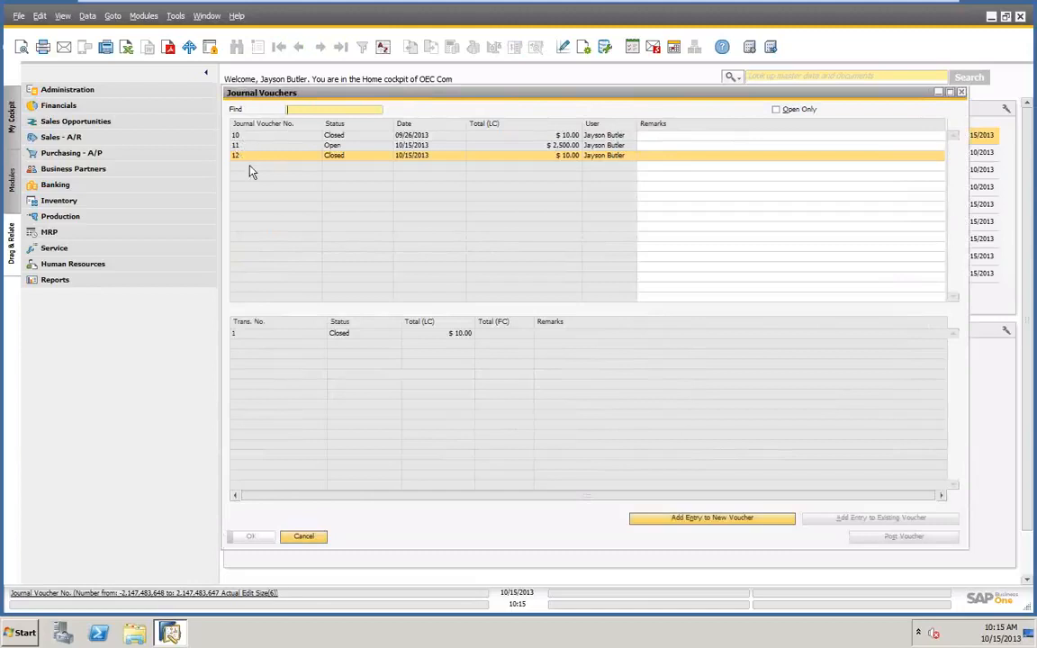
{"action": "left_click", "coordinate": [297, 539]}
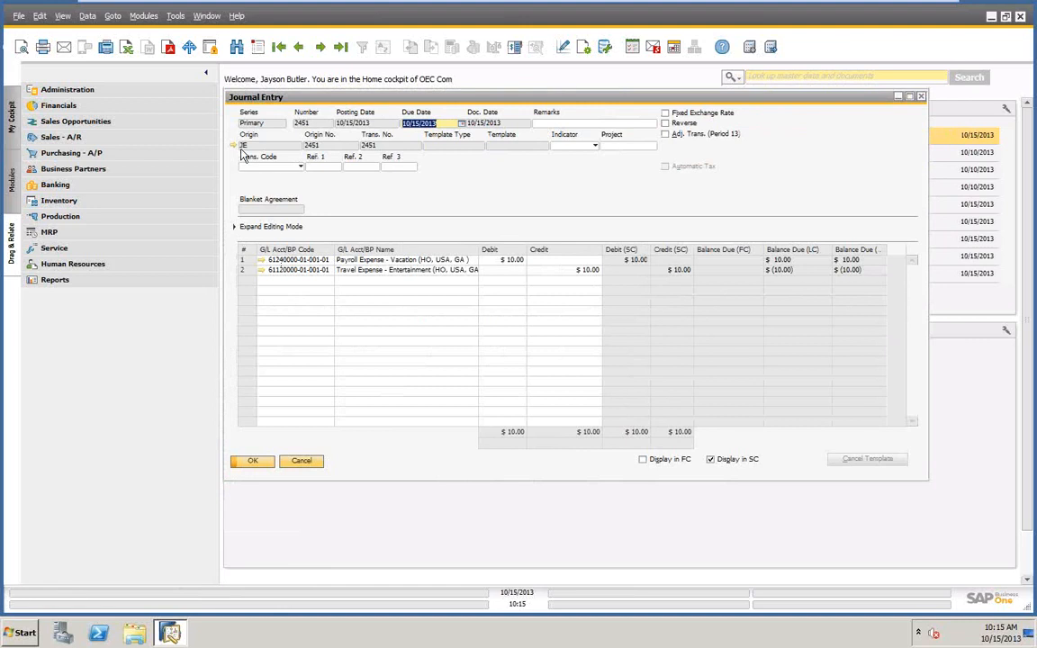
Step: Browse back through the preceding journal entries to compare their origins, and return to the last entry and the one before it
{"action": "left_click", "coordinate": [298, 48]}
{"action": "left_click", "coordinate": [298, 47]}
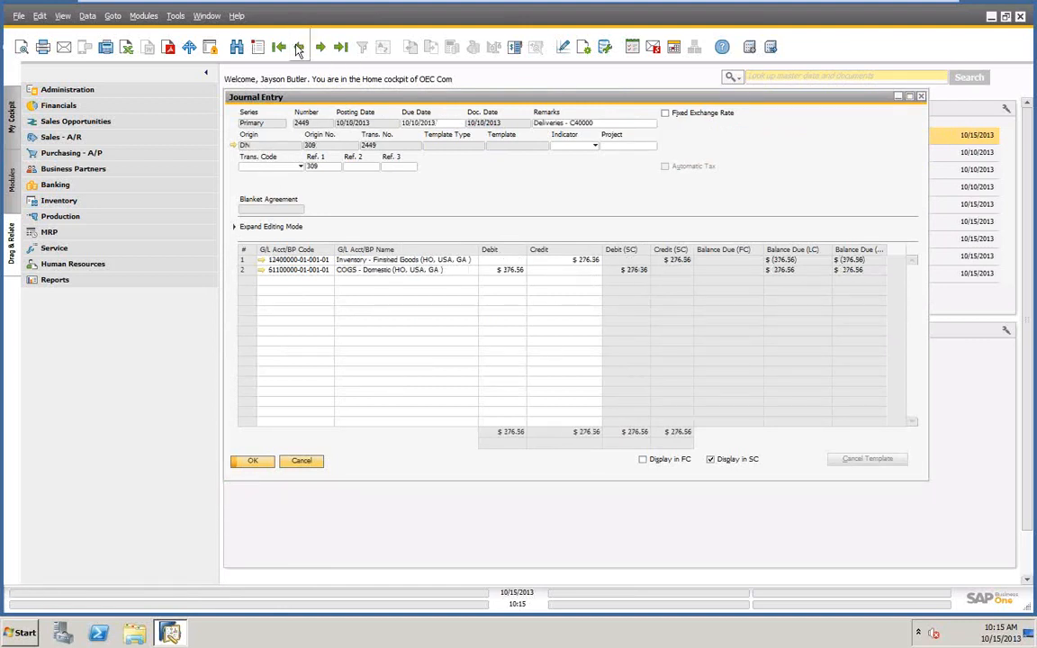
{"action": "left_click", "coordinate": [298, 47]}
{"action": "left_click", "coordinate": [298, 48]}
{"action": "left_click", "coordinate": [298, 48]}
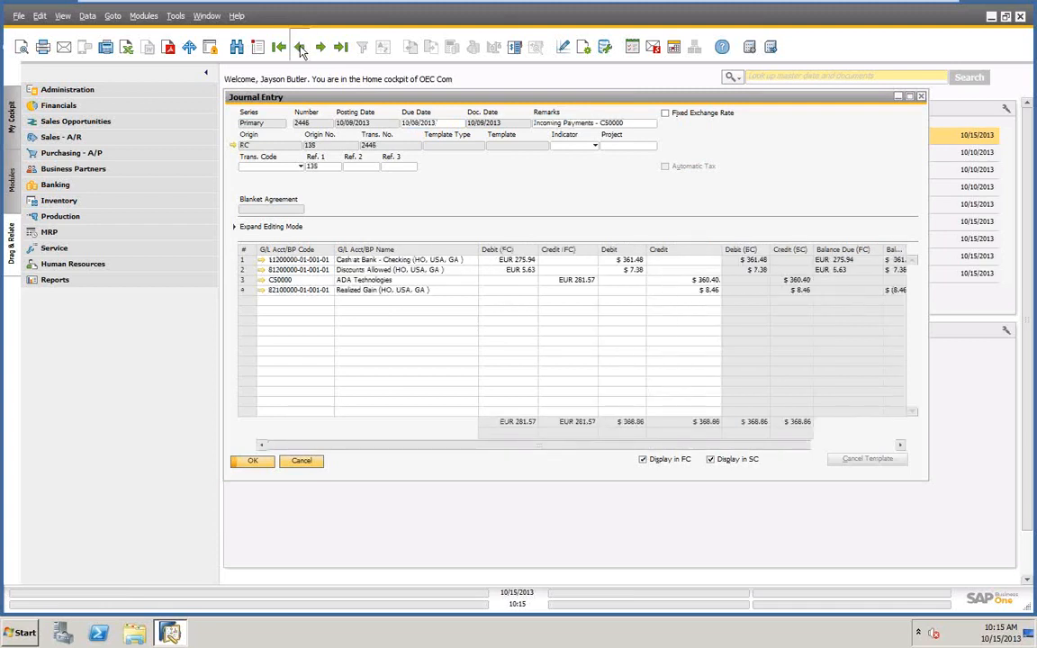
{"action": "left_click", "coordinate": [300, 48]}
{"action": "left_click", "coordinate": [299, 48]}
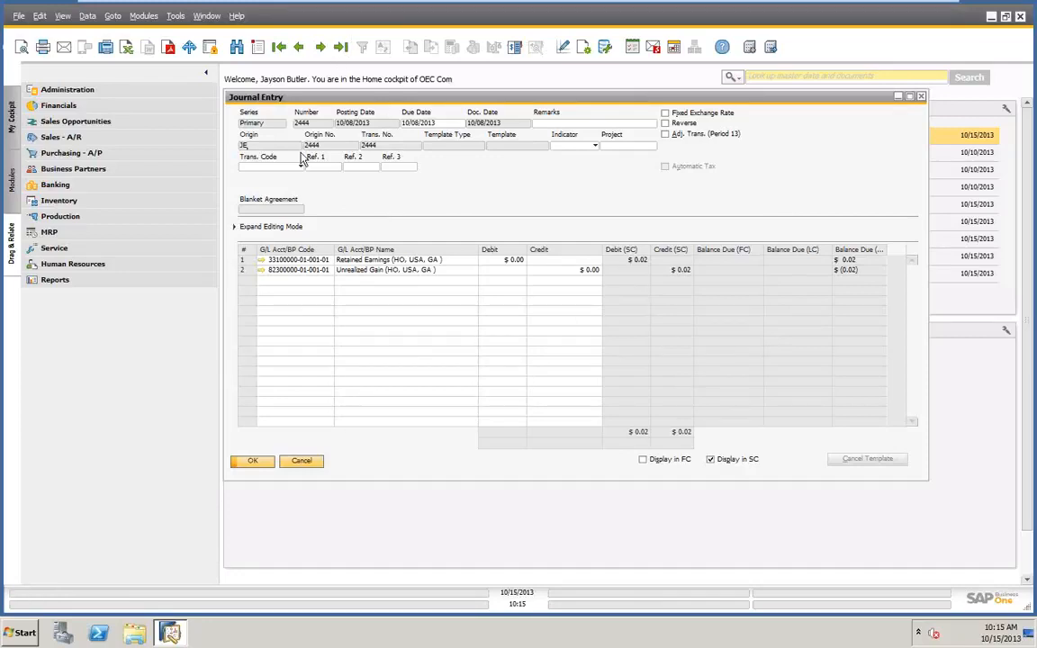
{"action": "left_click", "coordinate": [340, 48]}
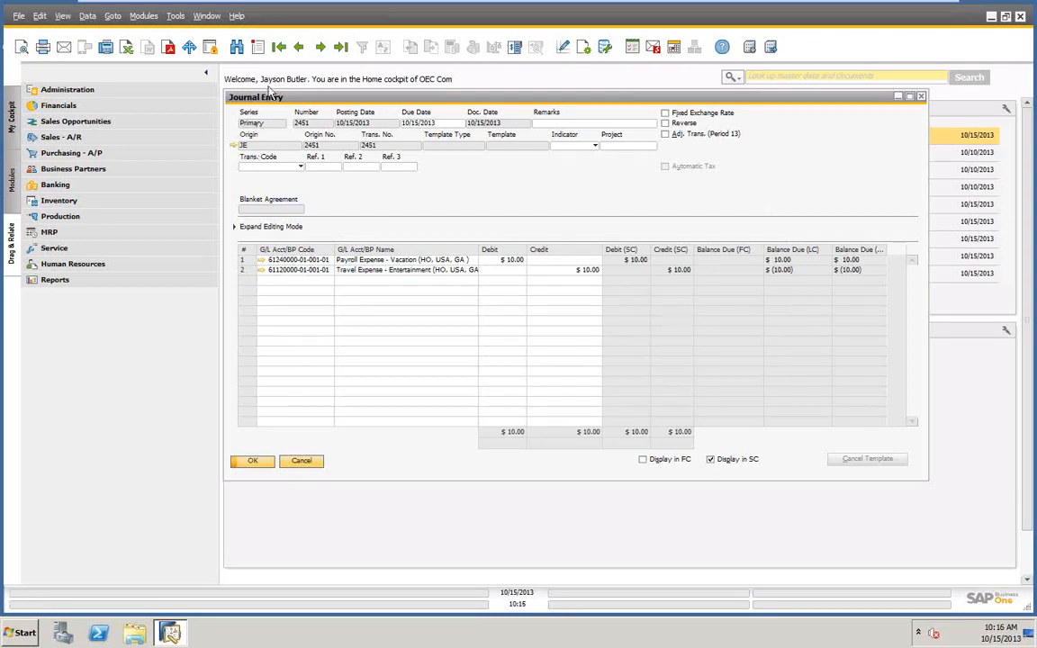
{"action": "left_click", "coordinate": [298, 46]}
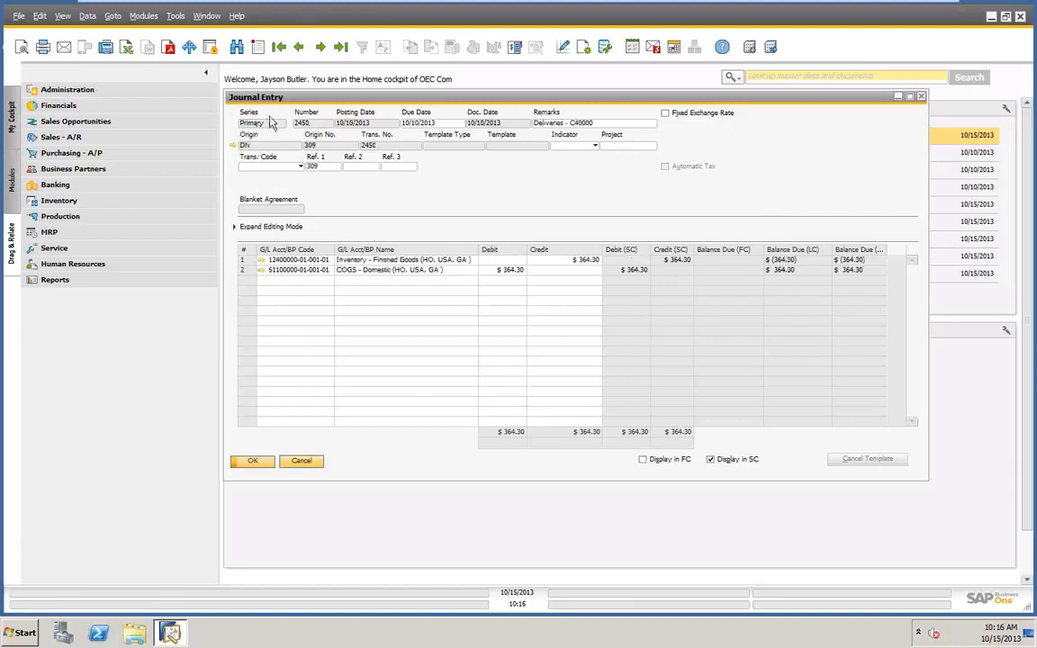
Step: Follow the delivery-based journal entry's origin link to its source delivery, close the delivery, and advance to the last journal entry
{"action": "left_click", "coordinate": [233, 145]}
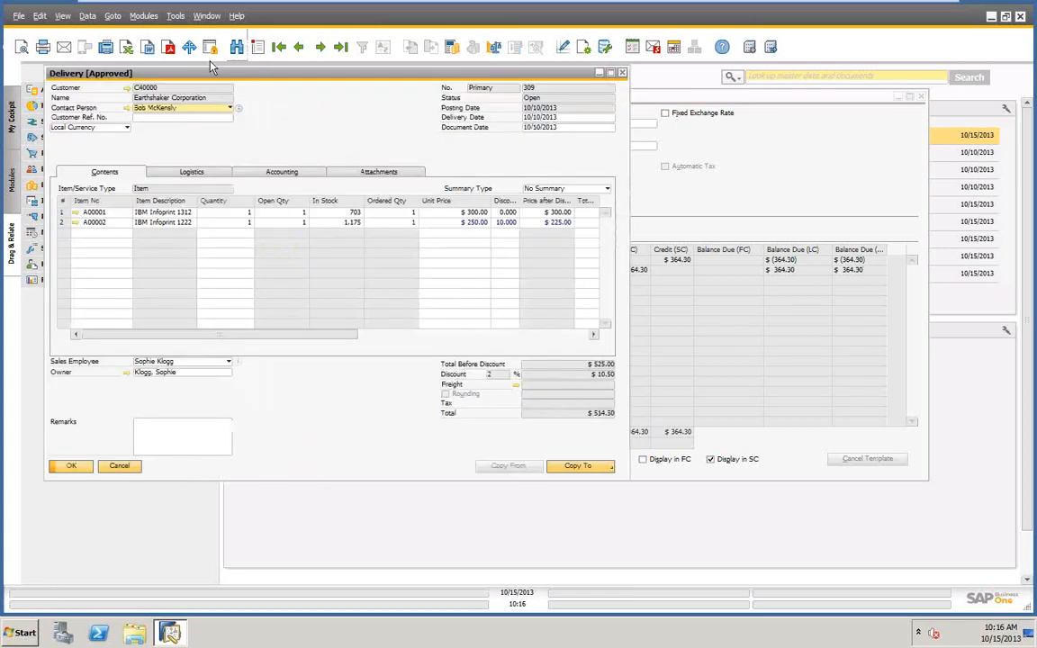
{"action": "left_click", "coordinate": [119, 465]}
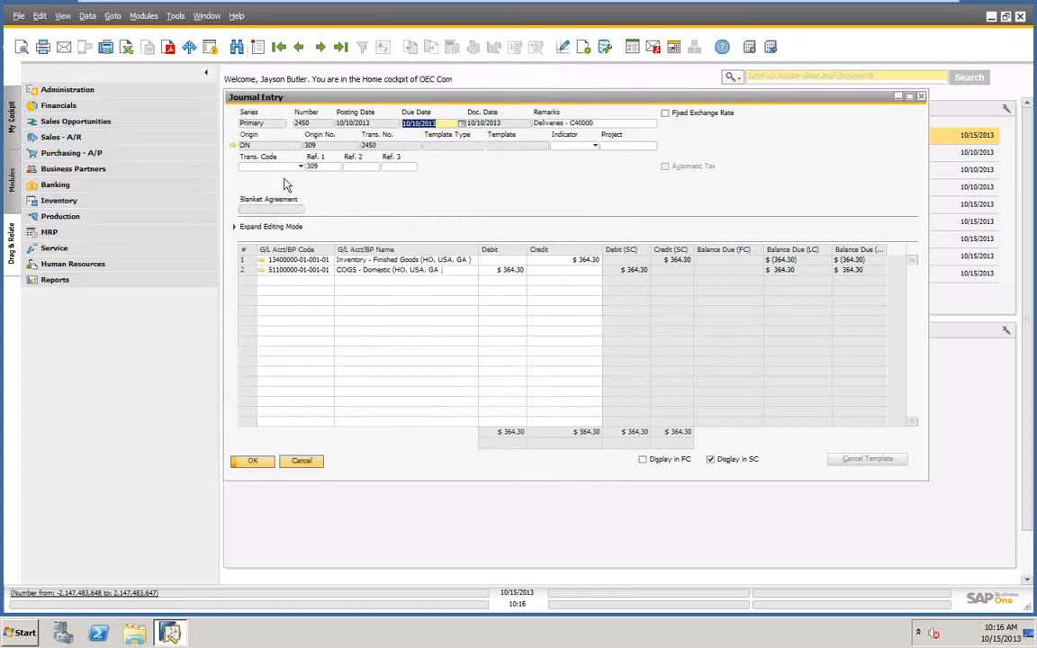
{"action": "left_click", "coordinate": [320, 47]}
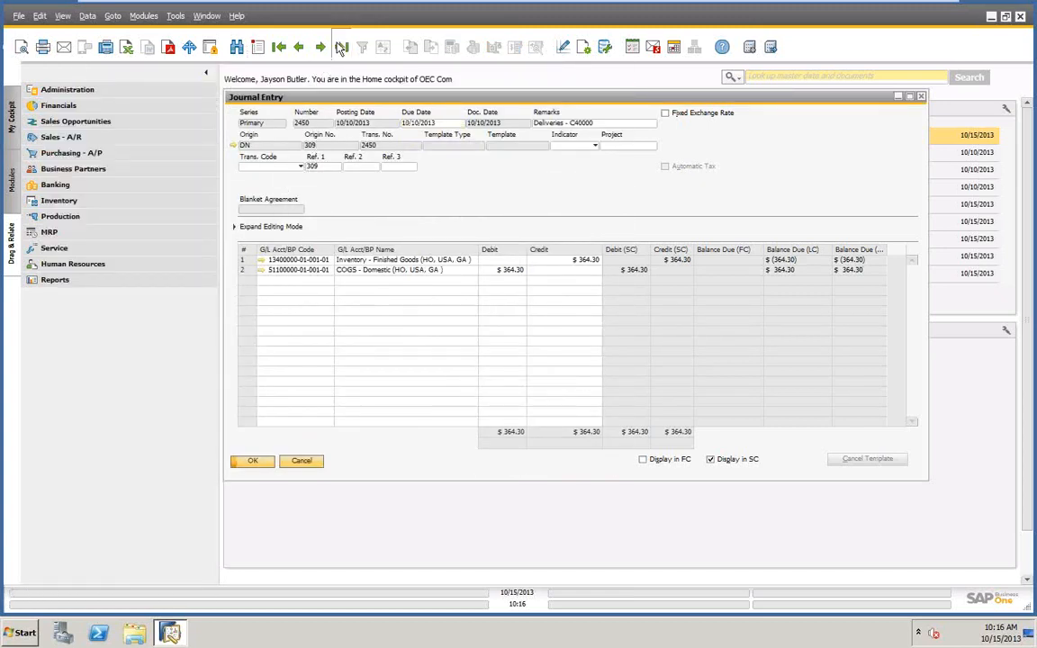
Step: Trace the last journal entry to voucher 12, view the voucher's transaction 1, and close the voucher windows and the journal entry
{"action": "left_click", "coordinate": [234, 147]}
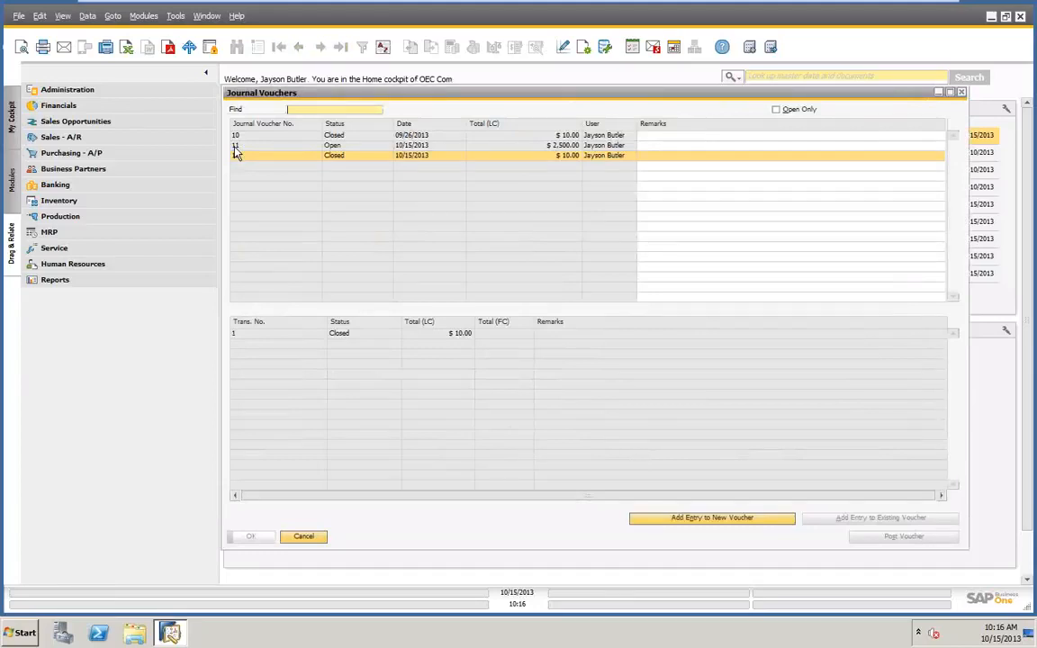
{"action": "double_click", "coordinate": [339, 335]}
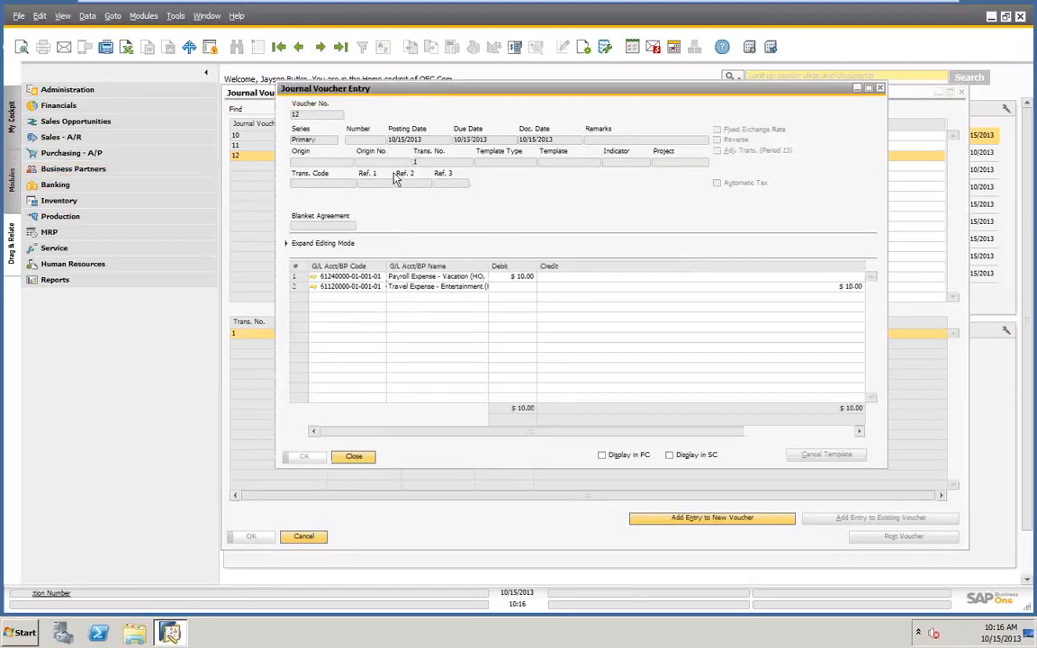
{"action": "left_click", "coordinate": [354, 457]}
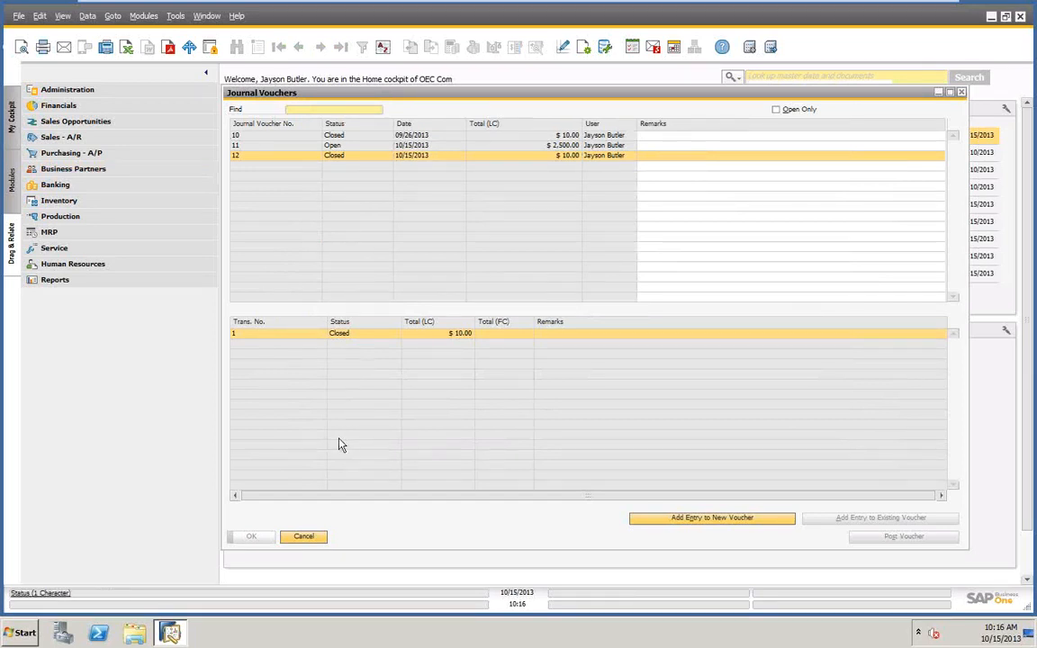
{"action": "left_click", "coordinate": [302, 537]}
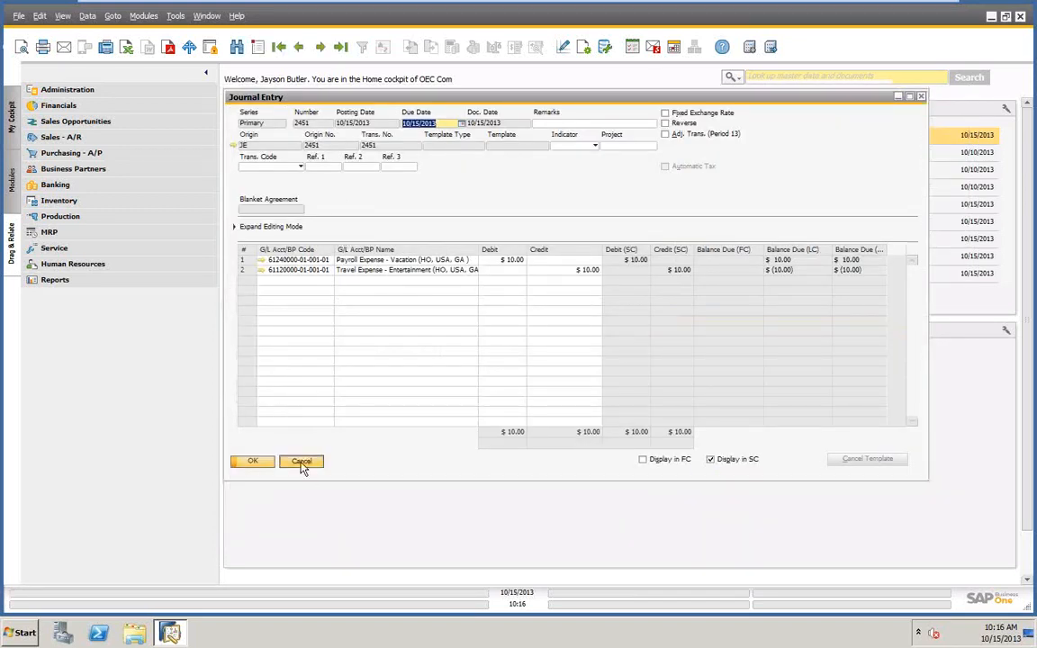
{"action": "left_click", "coordinate": [301, 462]}
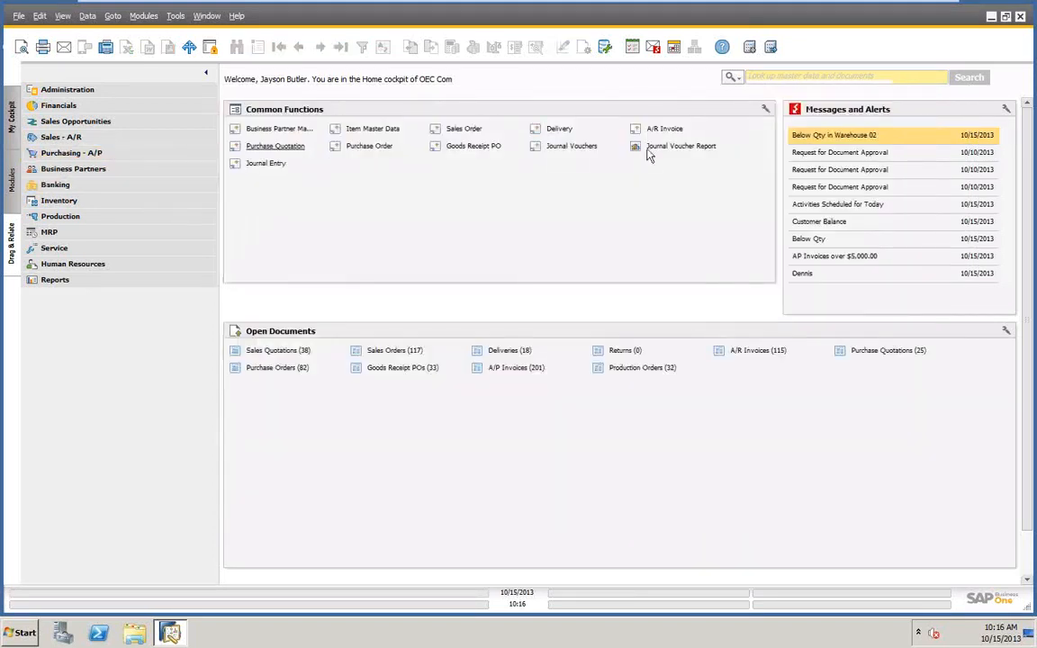
Step: Compare the open journal vouchers list with a blank journal entry, including its Save as Draft option, closing each window after viewing
{"action": "left_click", "coordinate": [566, 153]}
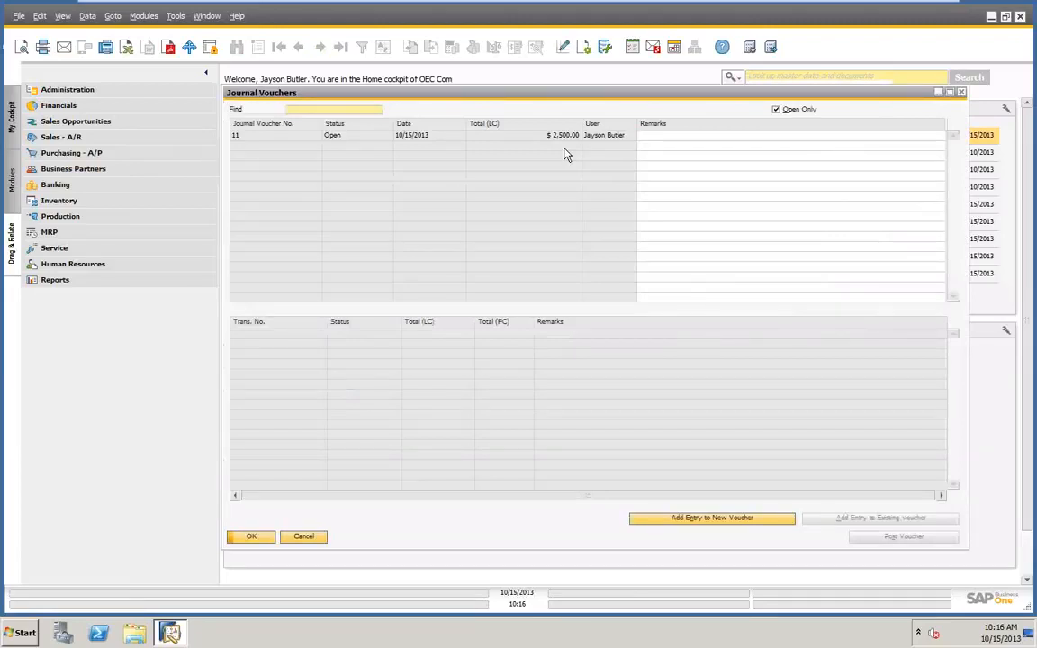
{"action": "left_click", "coordinate": [303, 537]}
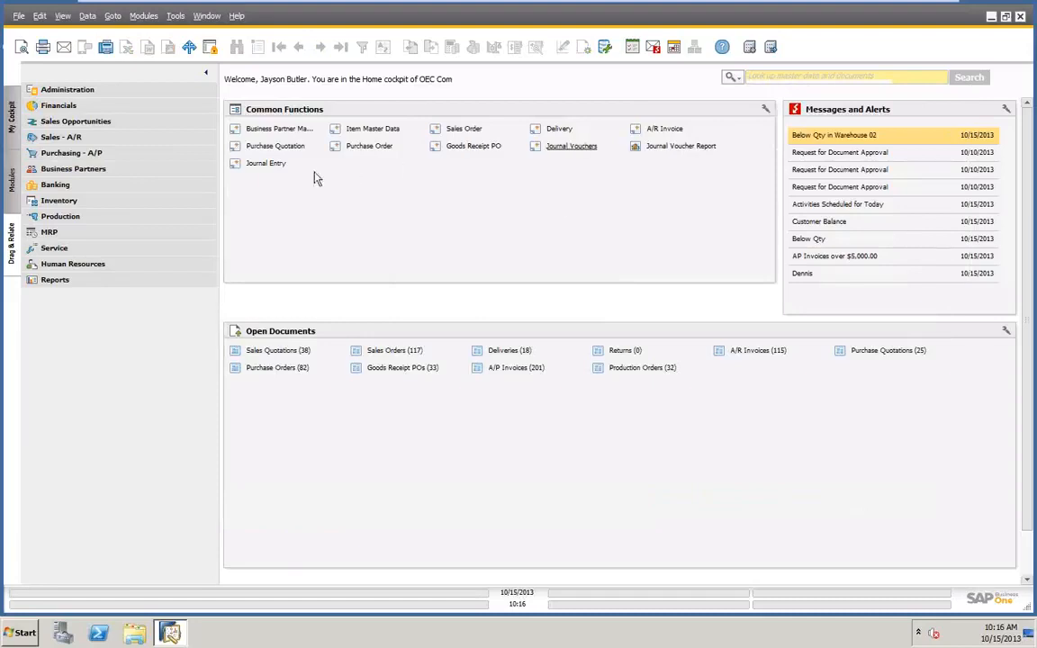
{"action": "left_click", "coordinate": [263, 164]}
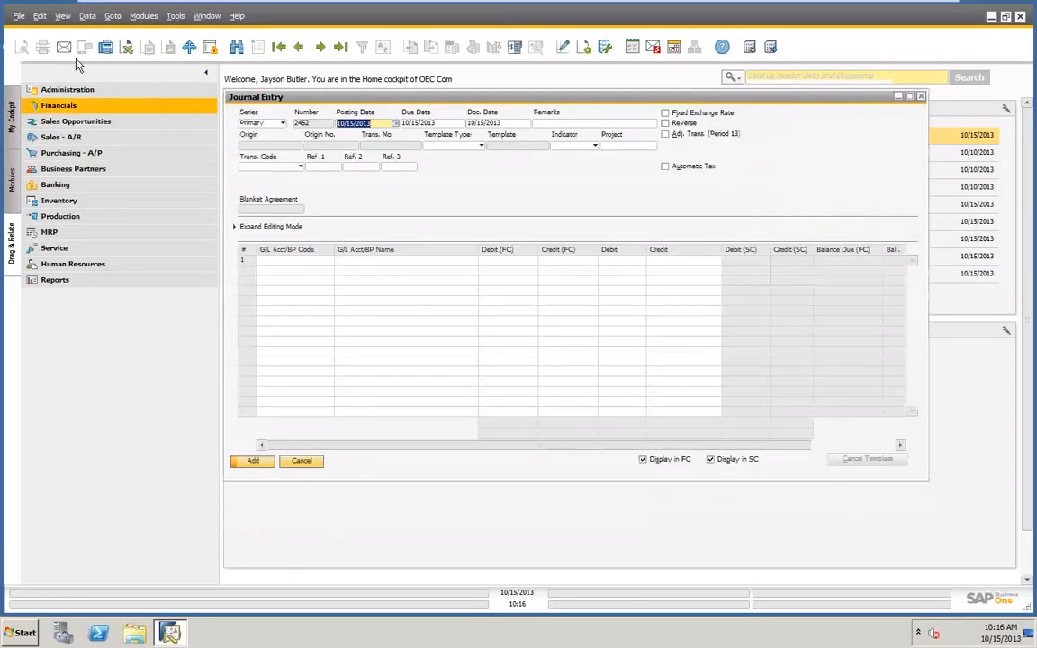
{"action": "left_click", "coordinate": [18, 15]}
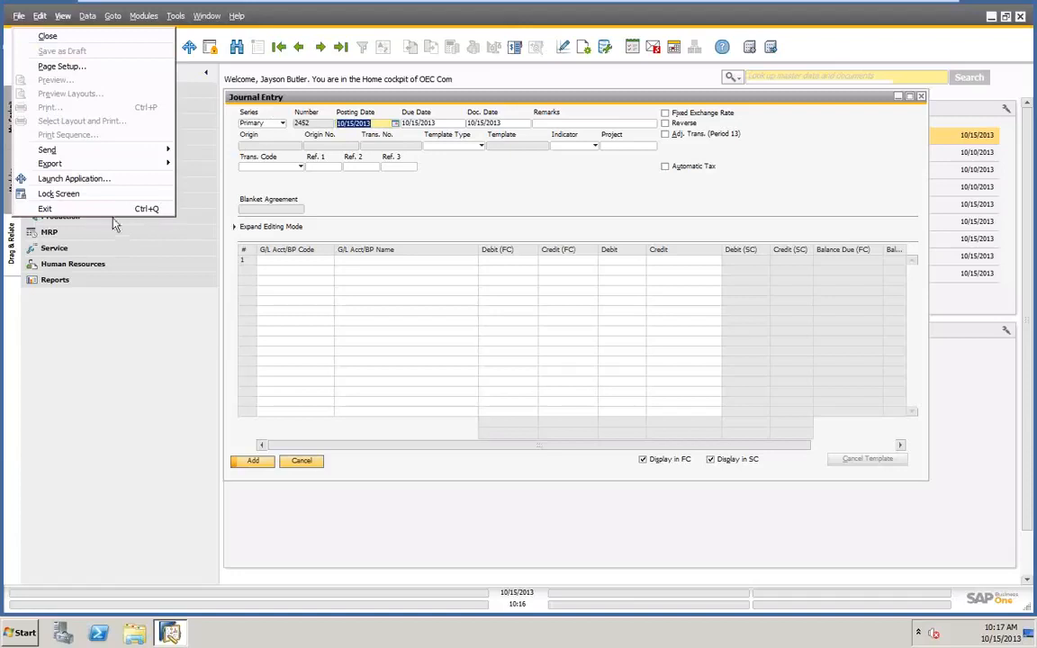
{"action": "left_click", "coordinate": [301, 461]}
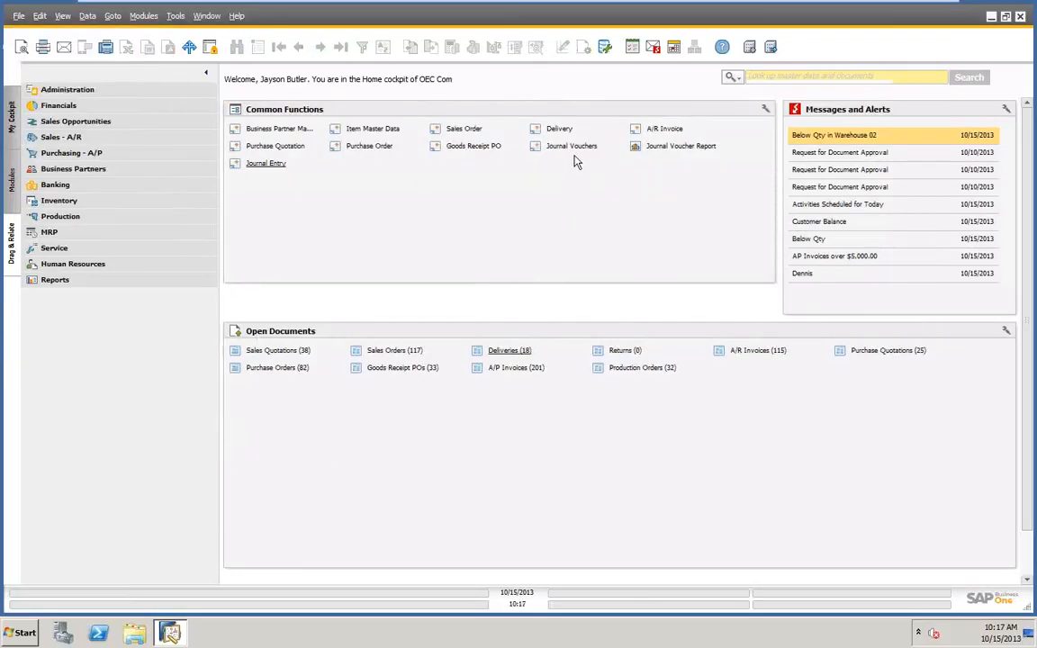
{"action": "left_click", "coordinate": [264, 163]}
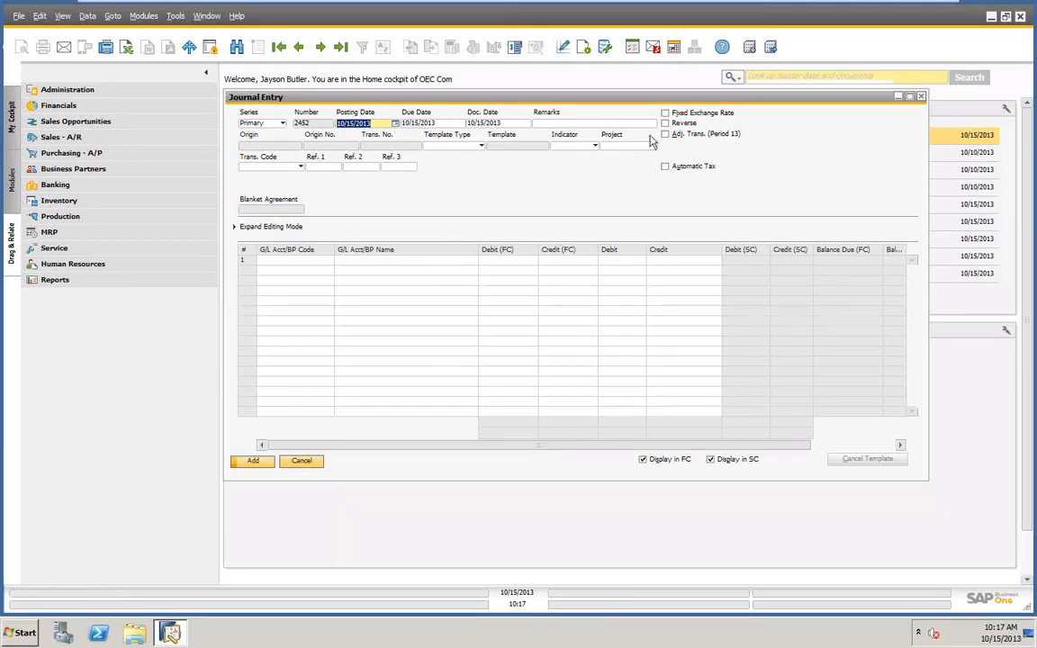
{"action": "left_click", "coordinate": [302, 461]}
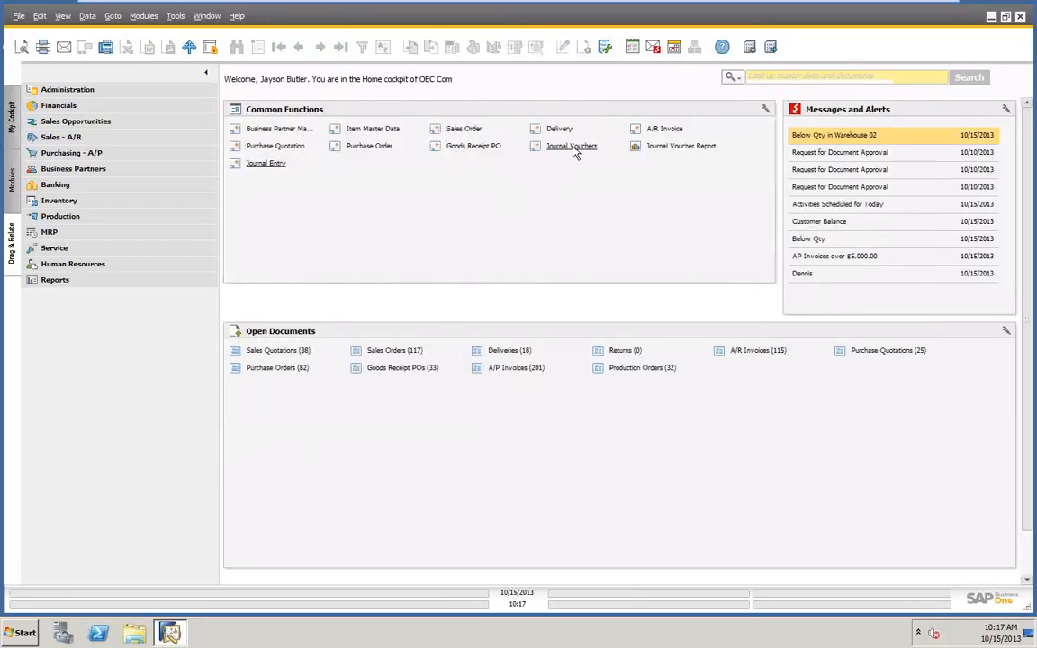
Step: View transaction 1 of open voucher 11 in a repositioned and widened entry window, and close the entry
{"action": "left_click", "coordinate": [575, 151]}
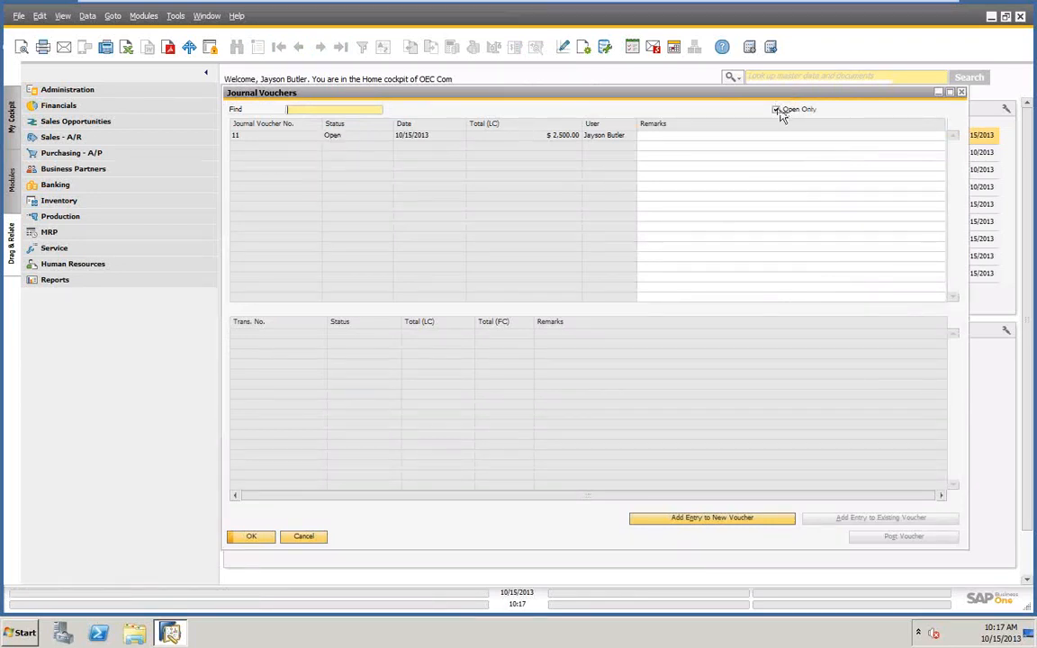
{"action": "left_click", "coordinate": [332, 137]}
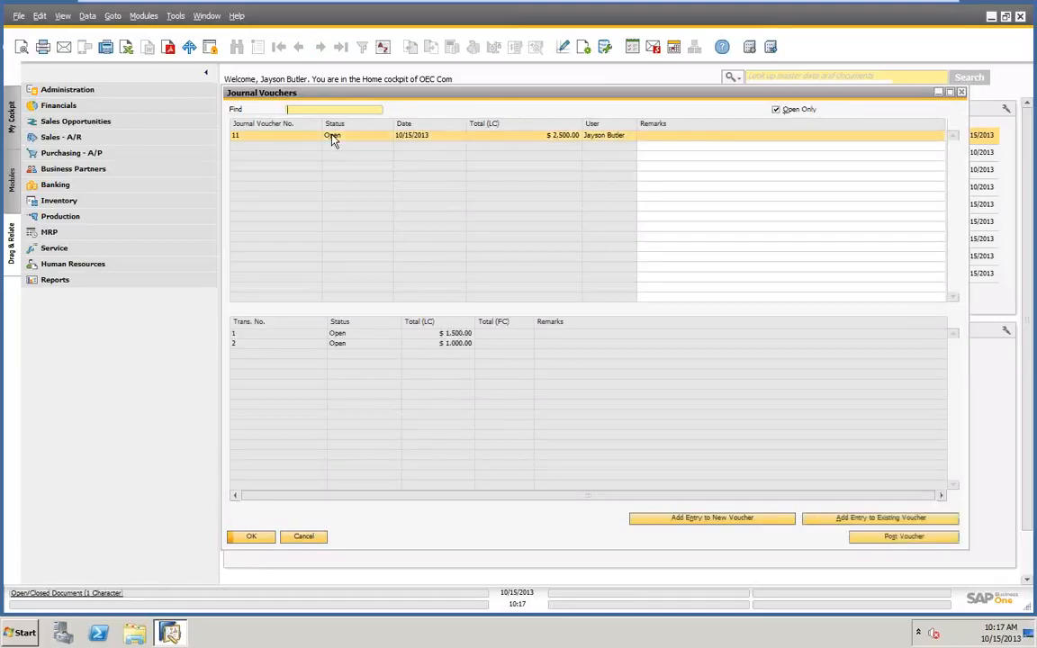
{"action": "double_click", "coordinate": [339, 336]}
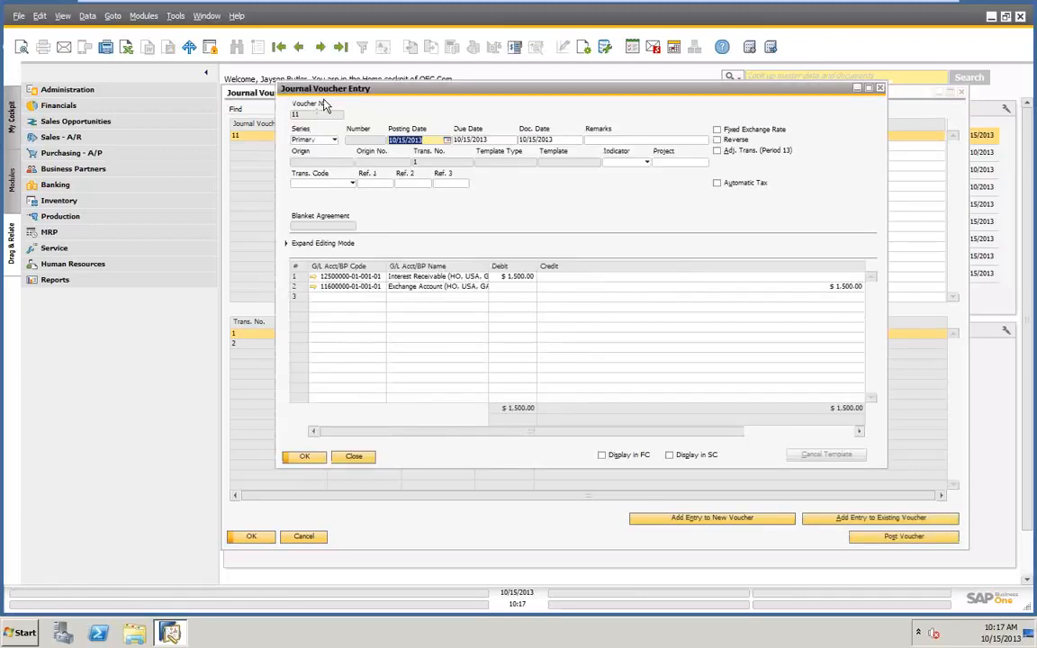
{"action": "left_click_drag", "start_coordinate": [299, 88], "coordinate": [259, 98]}
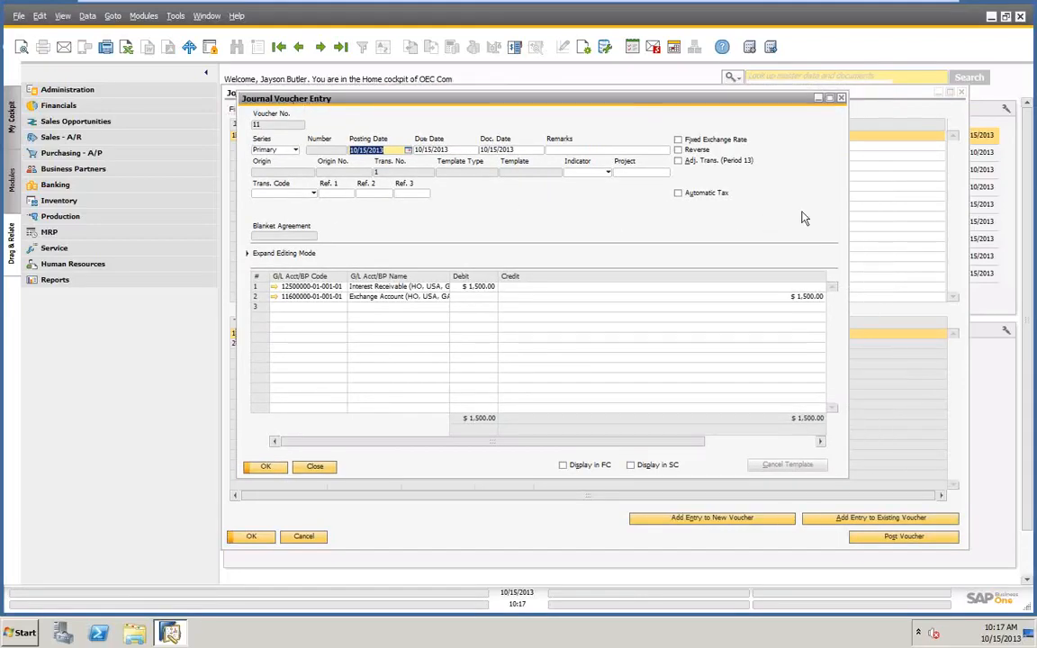
{"action": "left_click_drag", "start_coordinate": [850, 211], "coordinate": [968, 211]}
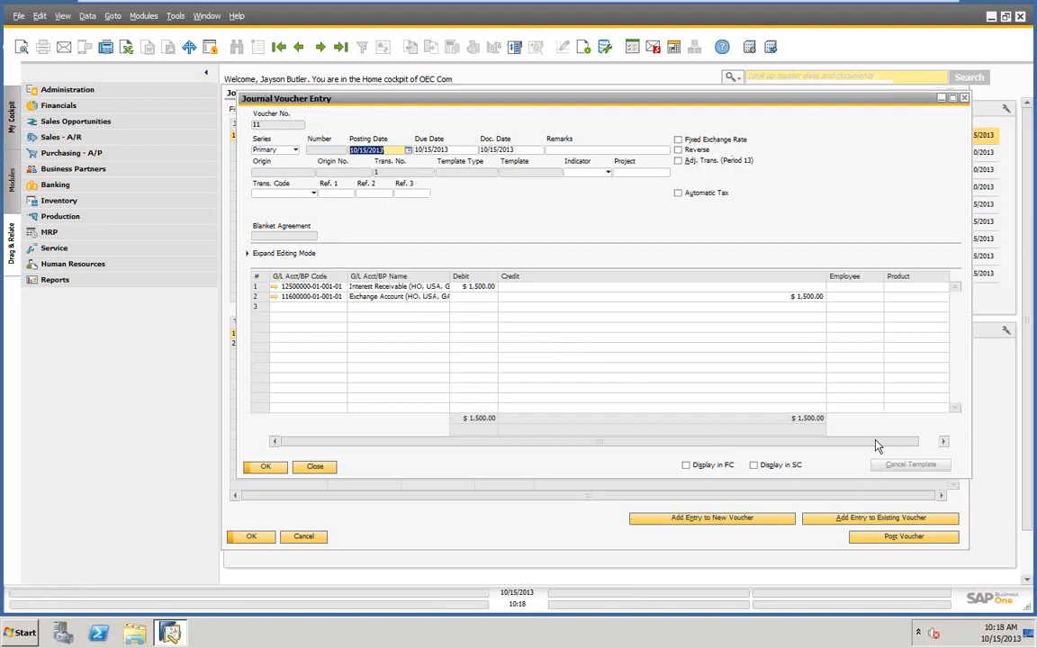
{"action": "left_click", "coordinate": [315, 466]}
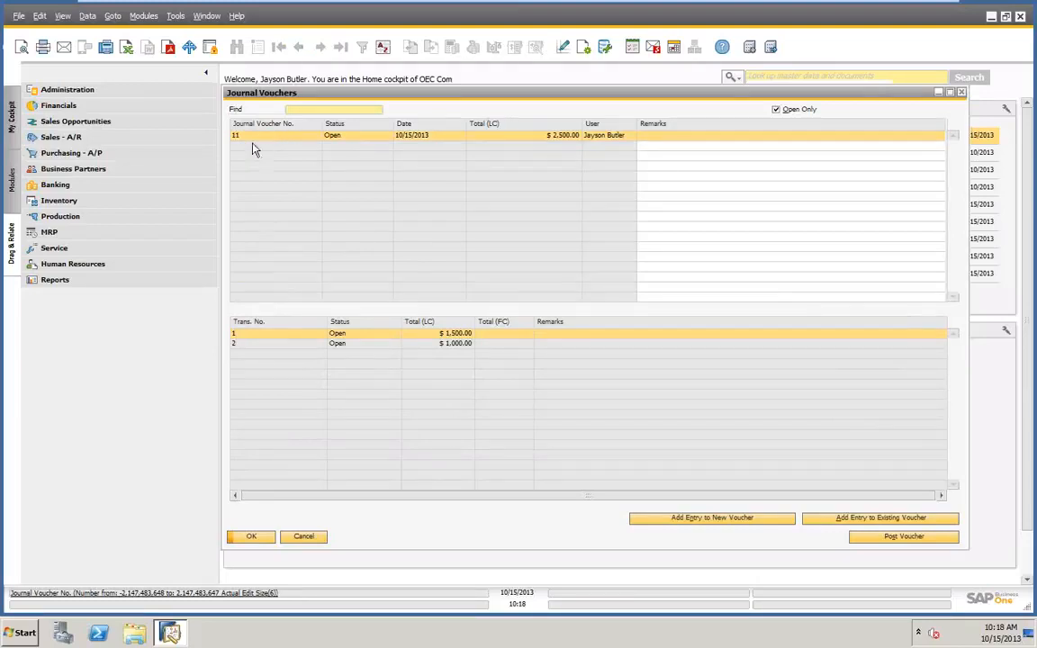
{"action": "double_click", "coordinate": [337, 335]}
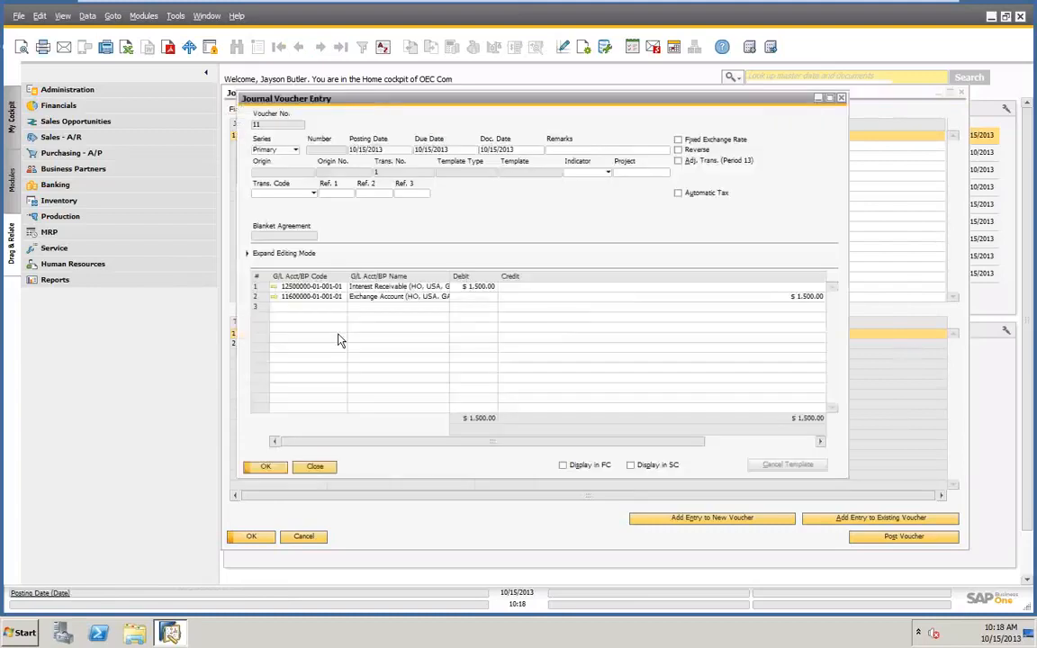
{"action": "left_click", "coordinate": [372, 310]}
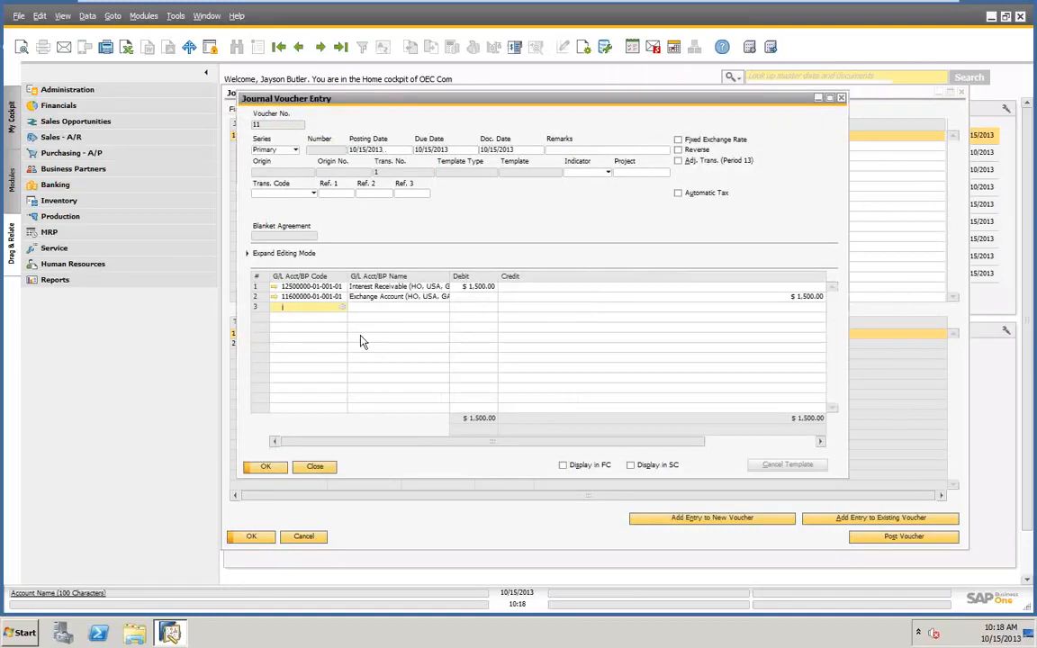
{"action": "type", "text": "1"}
{"action": "key", "text": "Tab"}
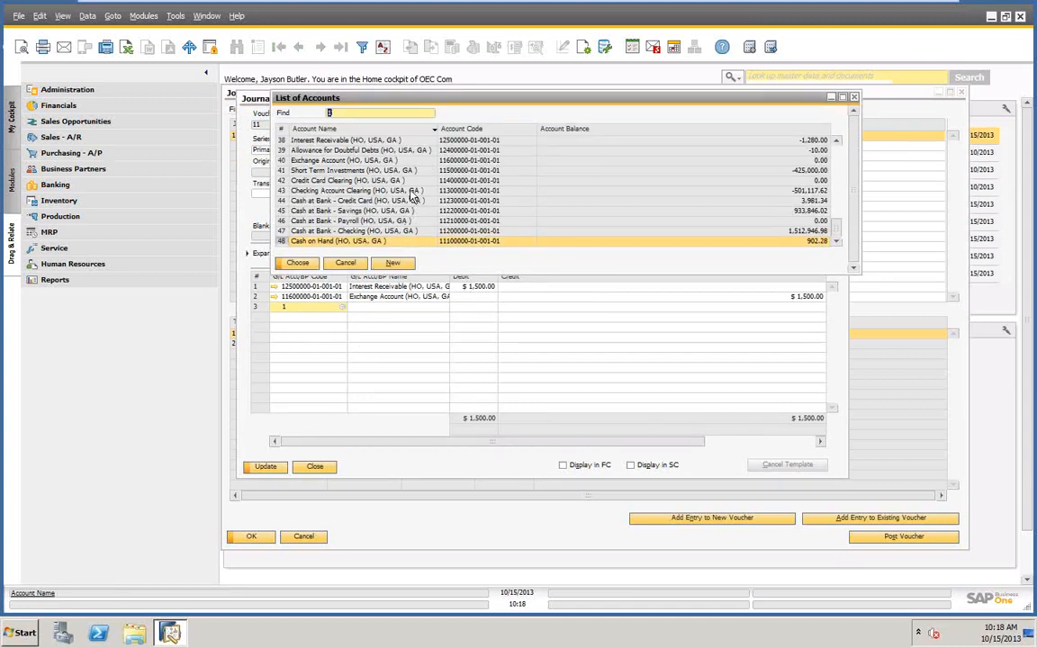
{"action": "left_click", "coordinate": [317, 191]}
{"action": "key", "text": "Return"}
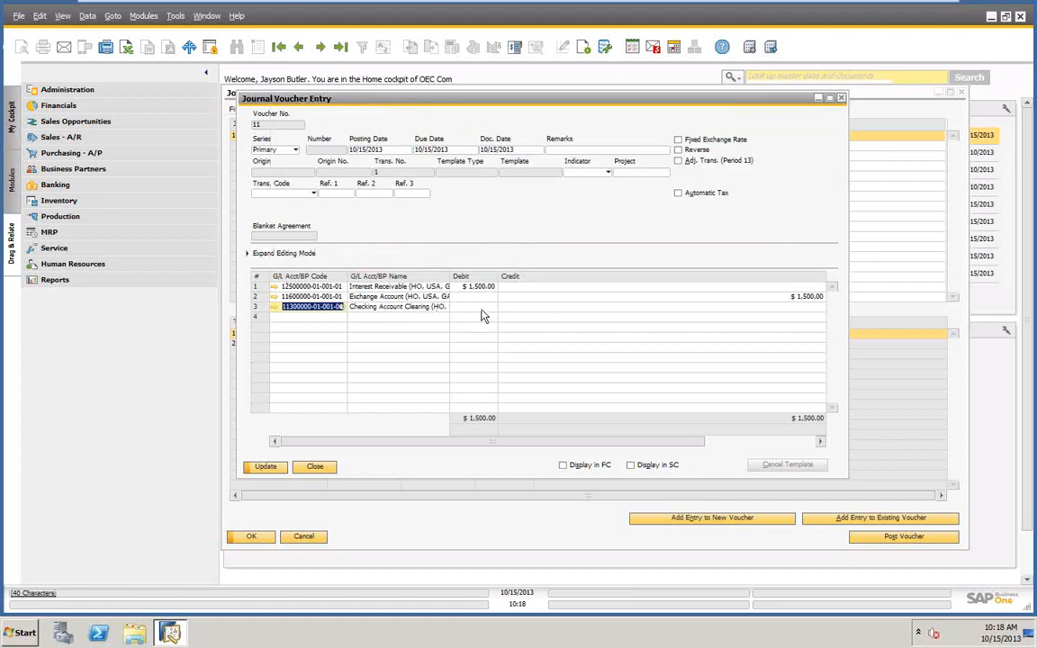
Step: Enter a debit of 2000 on the Checking Account Clearing line, leaving its credit amount empty
{"action": "left_click", "coordinate": [476, 309]}
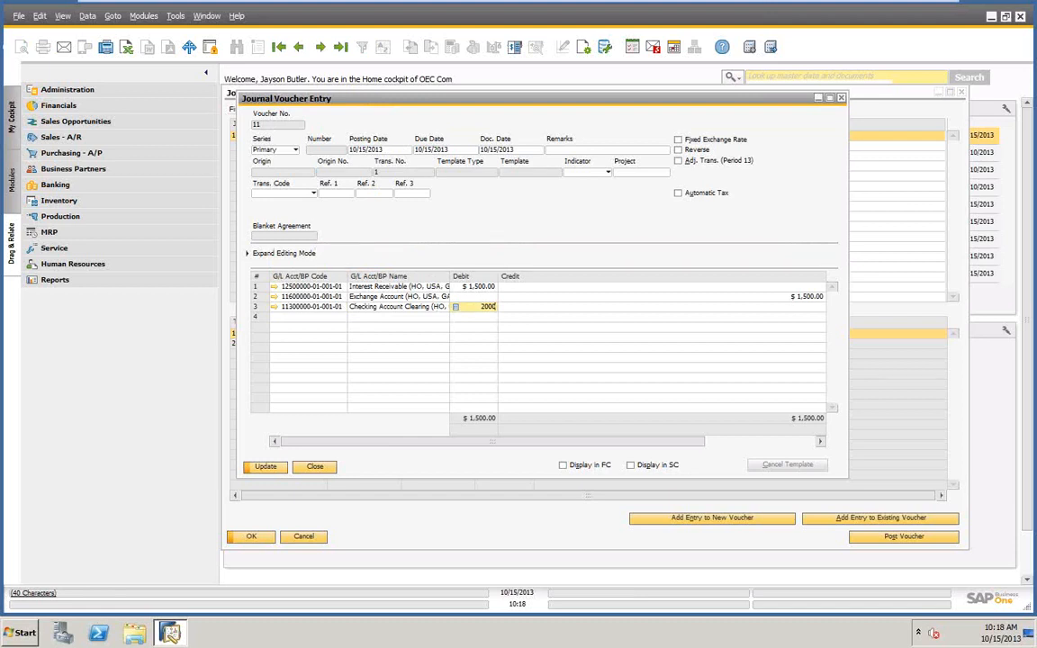
{"action": "type", "text": "2000"}
{"action": "key", "text": "Tab"}
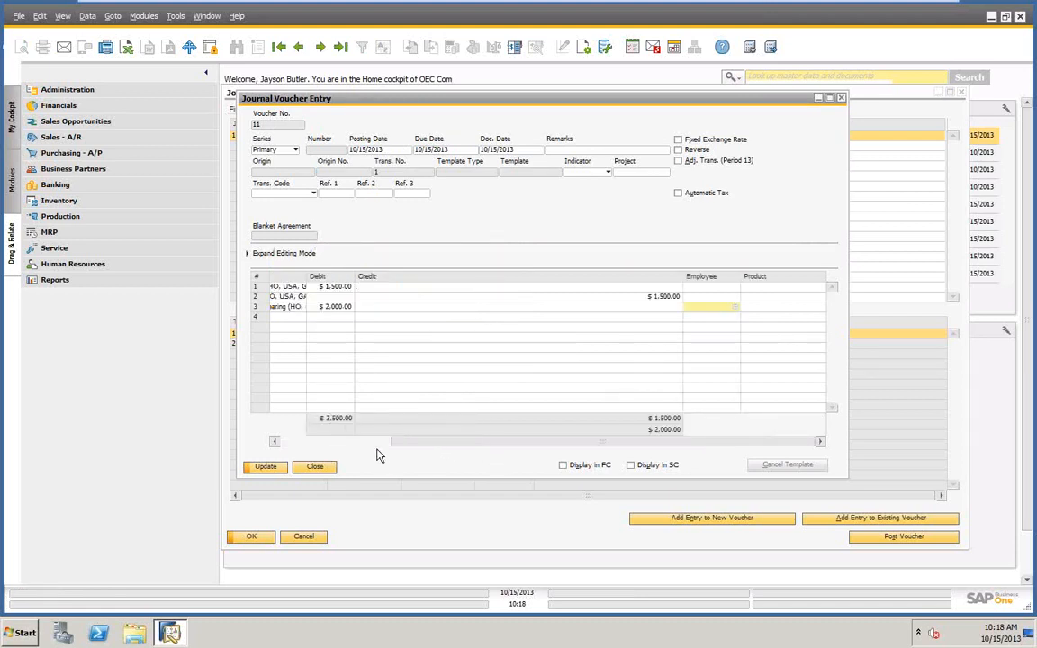
{"action": "left_click_drag", "start_coordinate": [446, 443], "coordinate": [254, 442]}
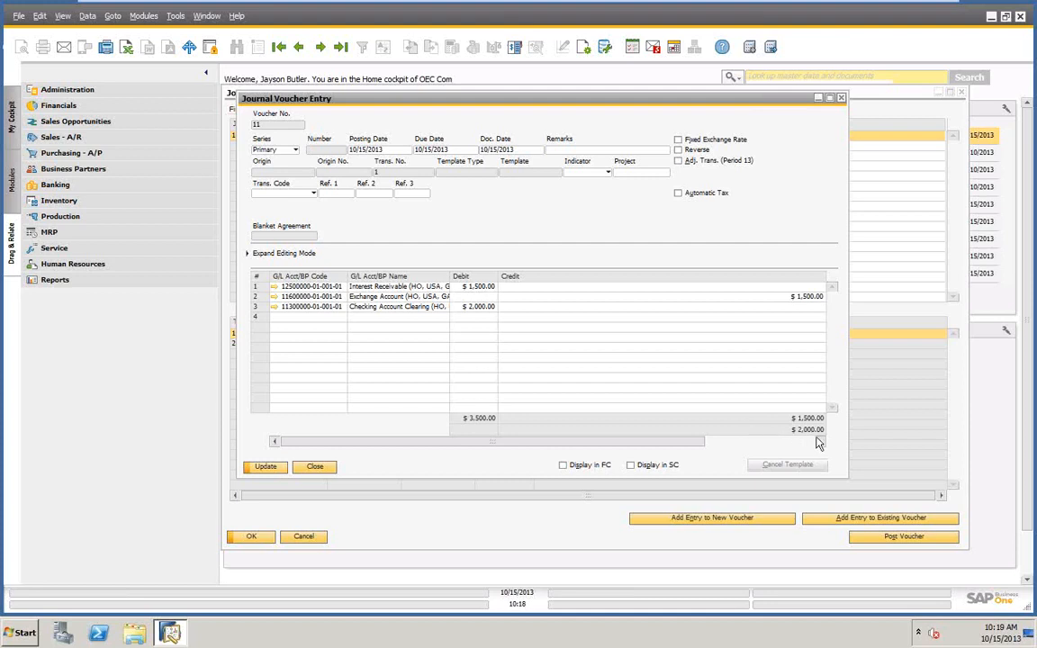
Step: Save the unbalanced transaction and update voucher 11, accepting the imbalance both times, and reopen transaction 1 to check it before closing it
{"action": "left_click", "coordinate": [265, 467]}
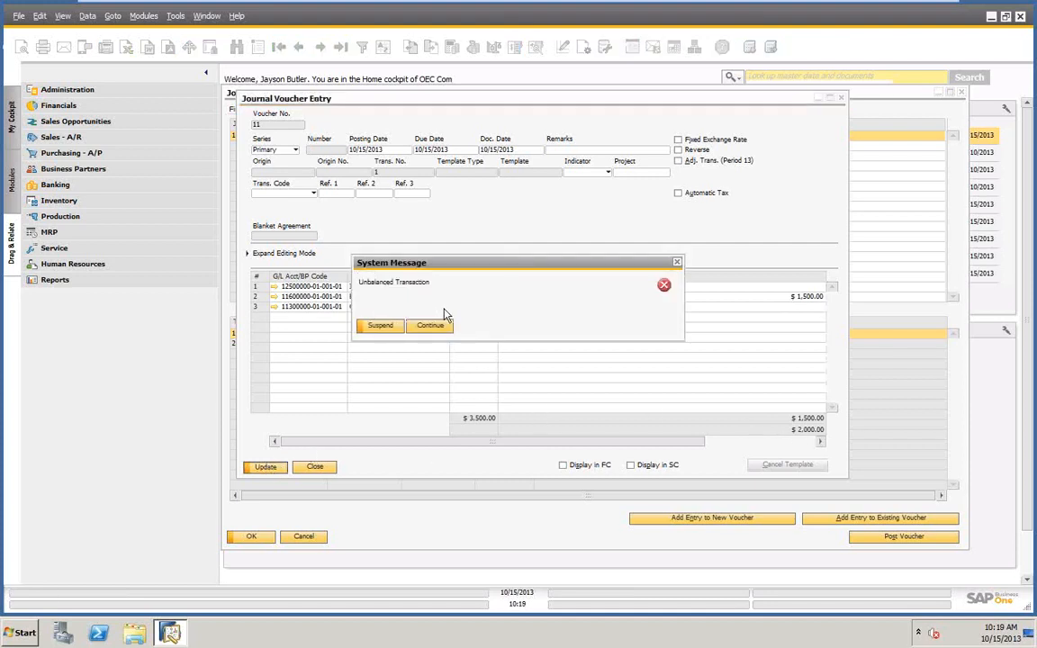
{"action": "left_click", "coordinate": [427, 327]}
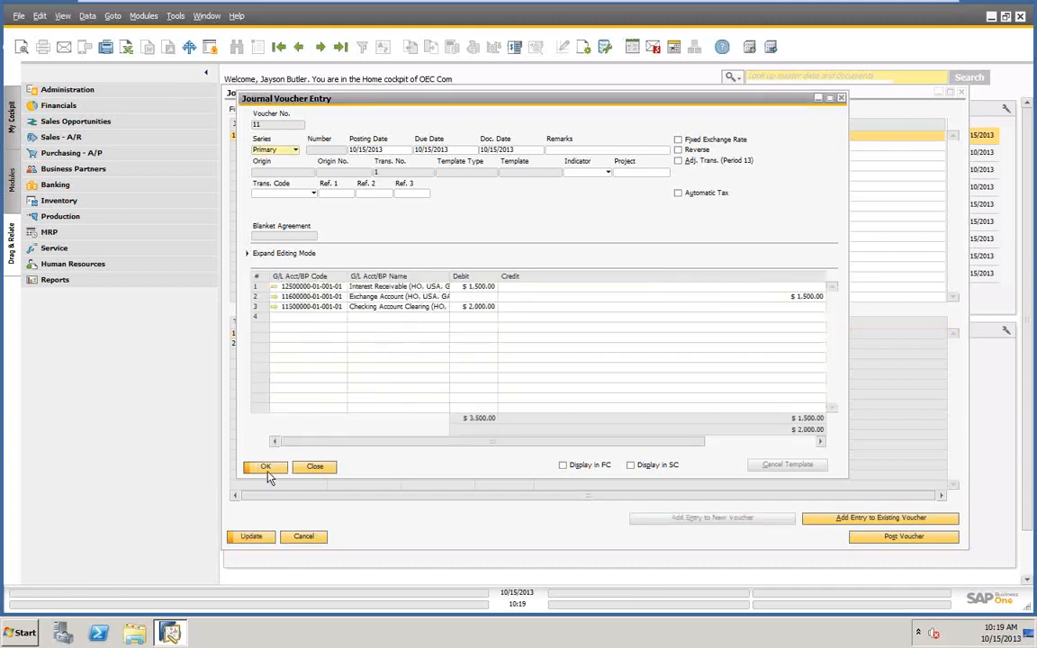
{"action": "left_click", "coordinate": [267, 469]}
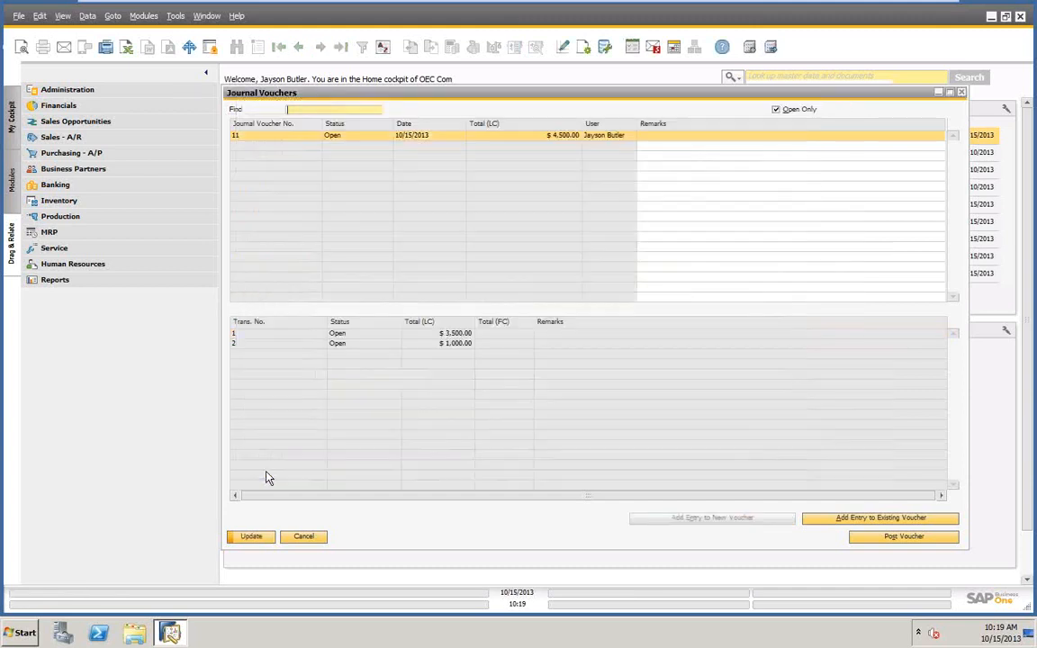
{"action": "left_click", "coordinate": [252, 538]}
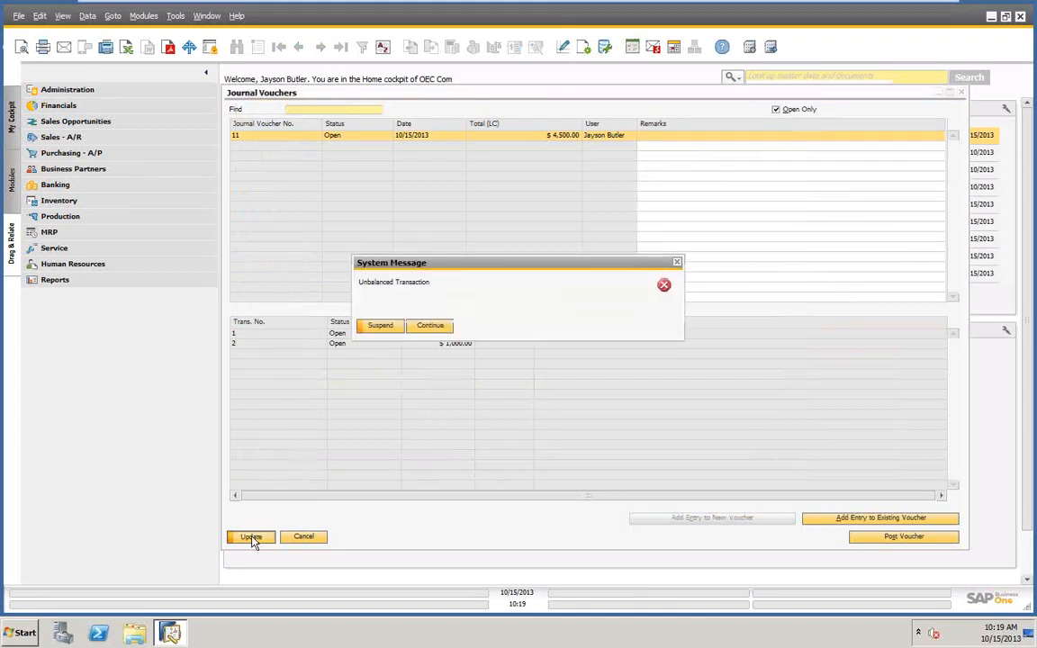
{"action": "left_click", "coordinate": [432, 326]}
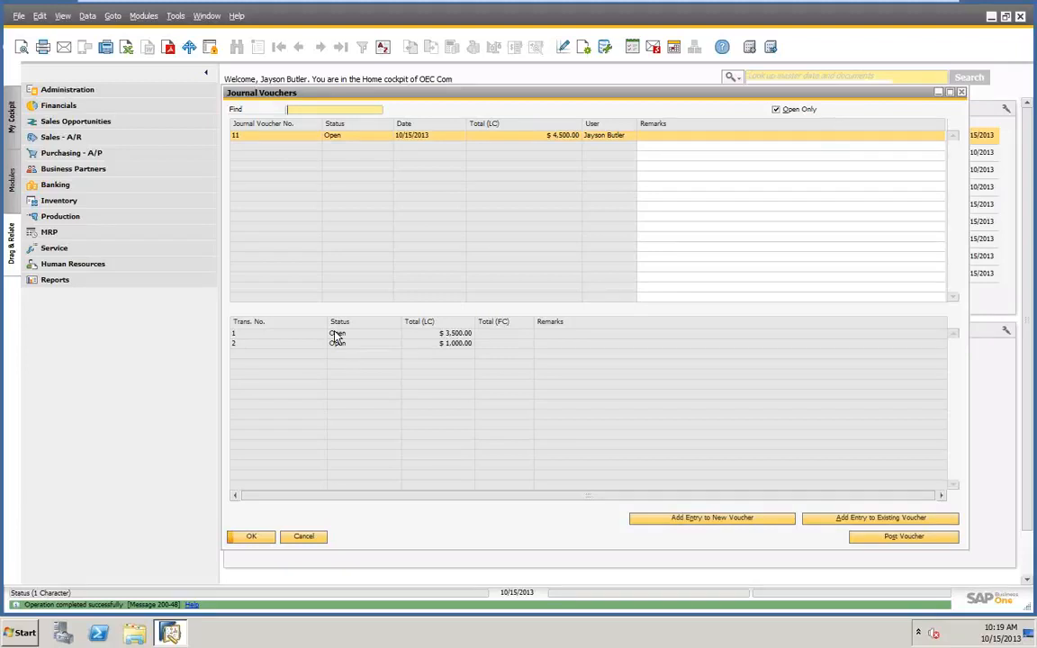
{"action": "left_click", "coordinate": [334, 333]}
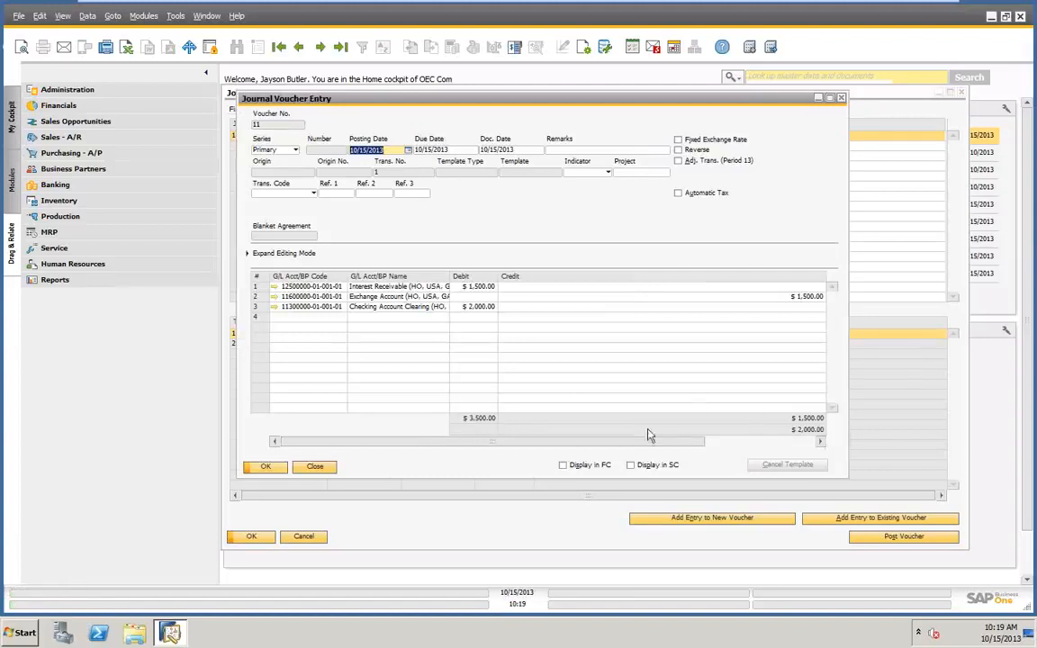
{"action": "left_click", "coordinate": [315, 469]}
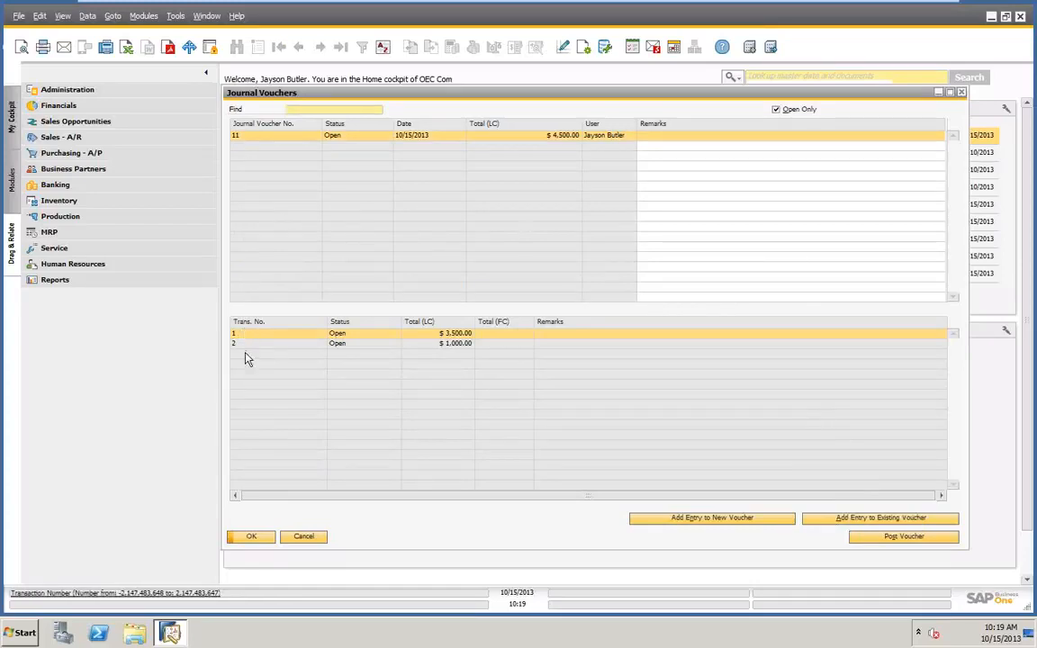
Step: Open a blank entry for existing voucher 11, reposition its window, and close it without adding anything
{"action": "left_click", "coordinate": [867, 519]}
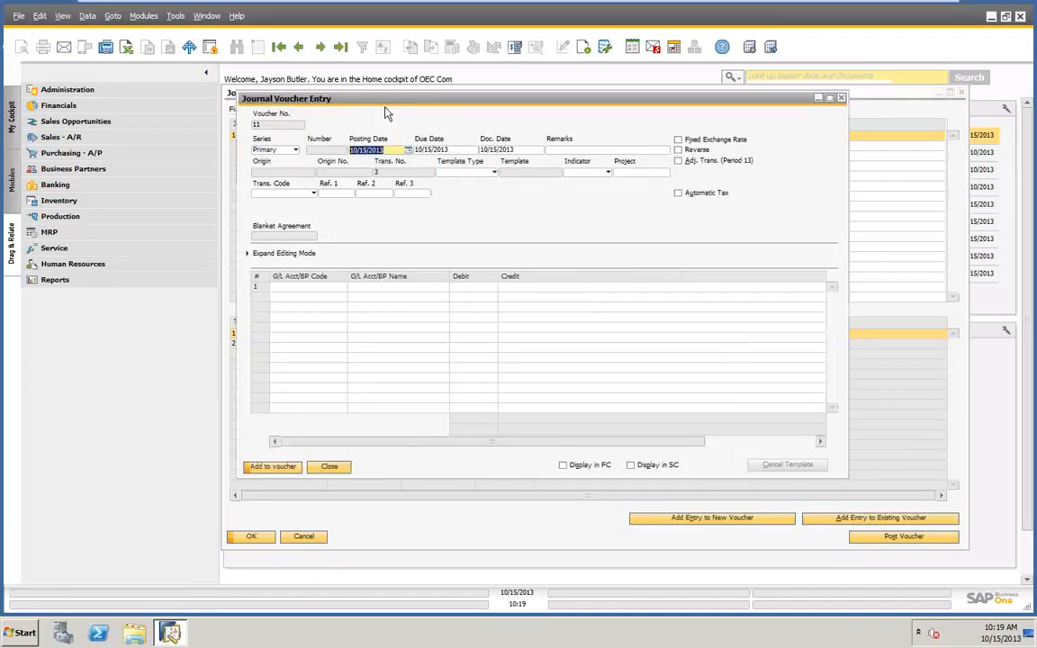
{"action": "left_click_drag", "start_coordinate": [386, 101], "coordinate": [451, 105]}
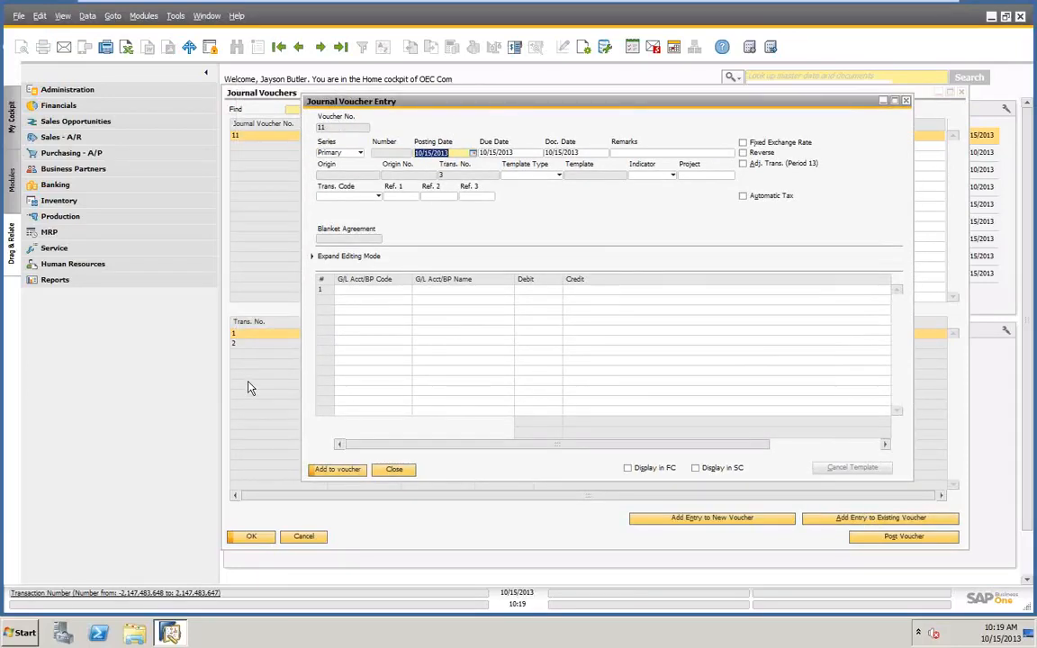
{"action": "left_click", "coordinate": [402, 477]}
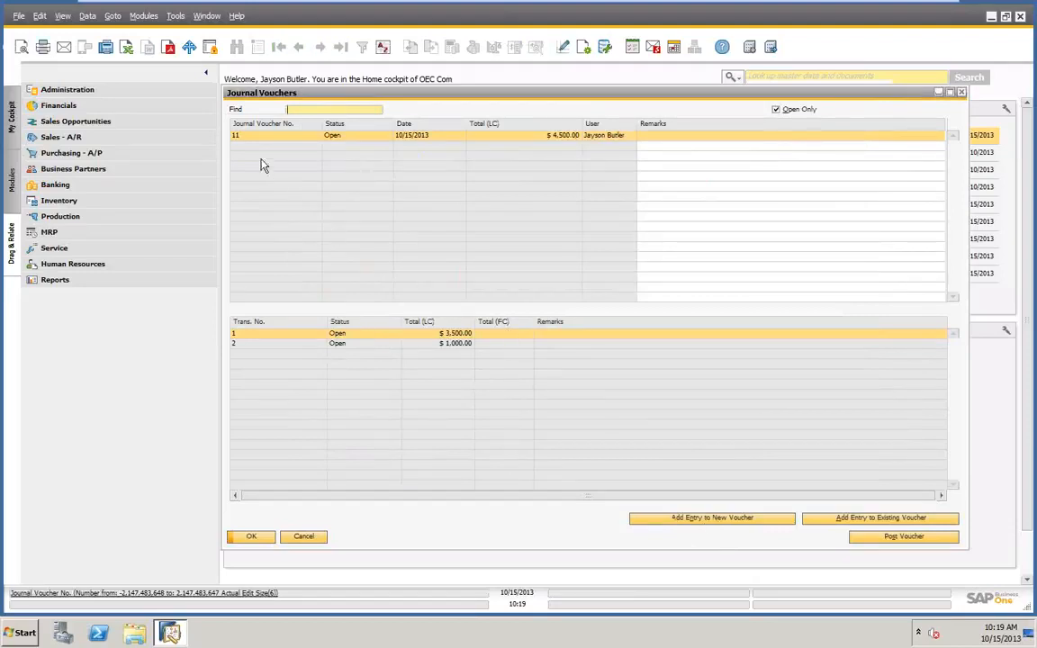
{"action": "left_click", "coordinate": [694, 519]}
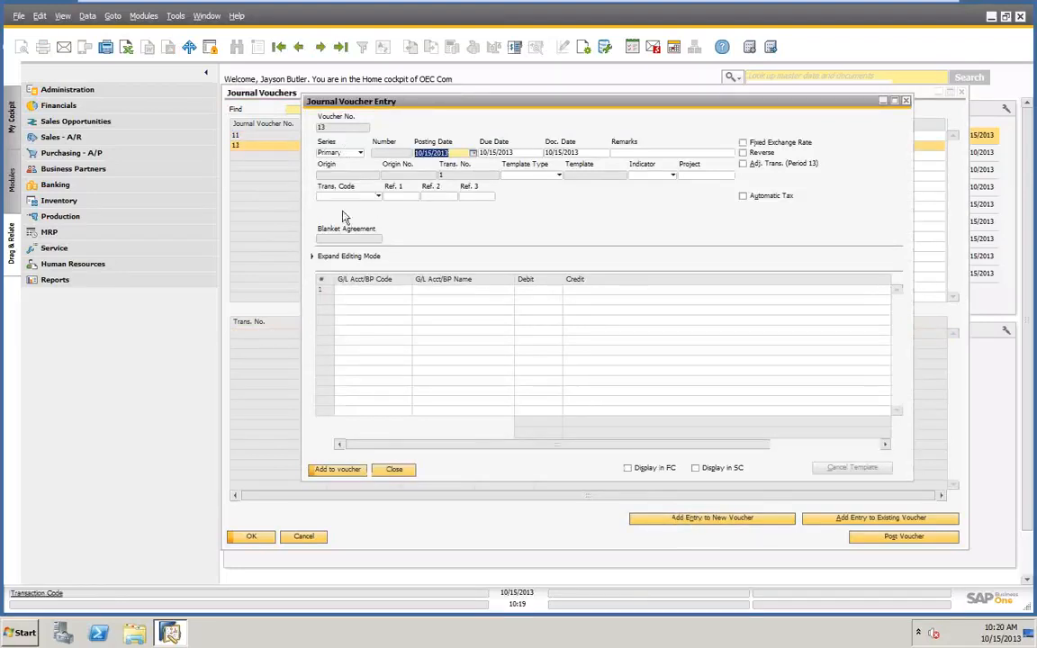
{"action": "left_click", "coordinate": [386, 289]}
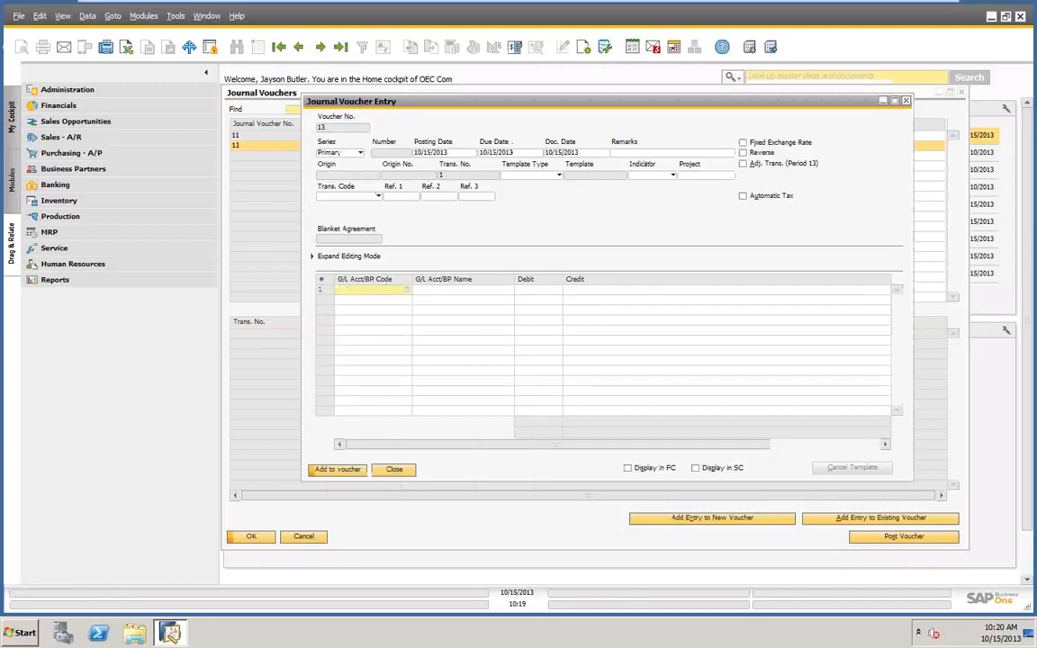
{"action": "type", "text": "6"}
{"action": "key", "text": "Tab"}
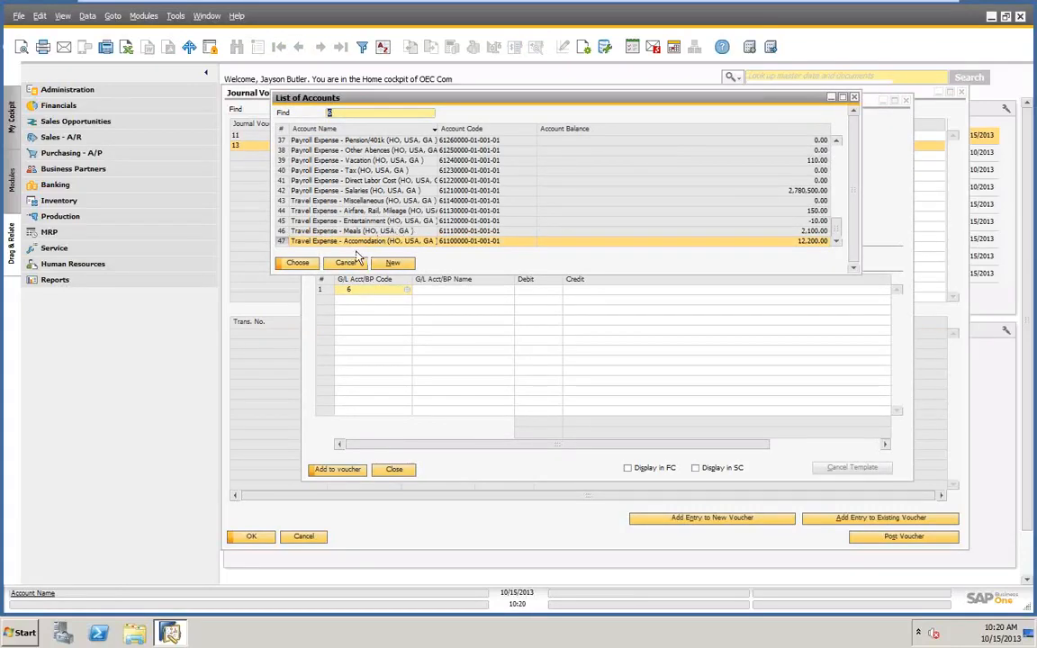
{"action": "left_click", "coordinate": [297, 262]}
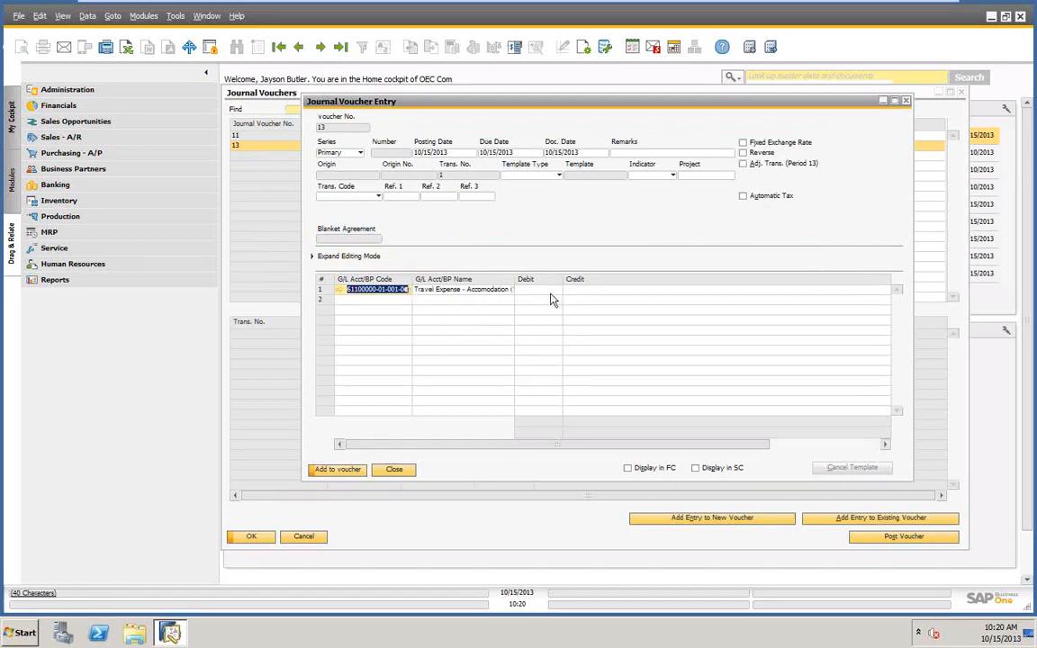
{"action": "left_click", "coordinate": [553, 292]}
{"action": "type", "text": "1000"}
{"action": "left_click", "coordinate": [383, 300]}
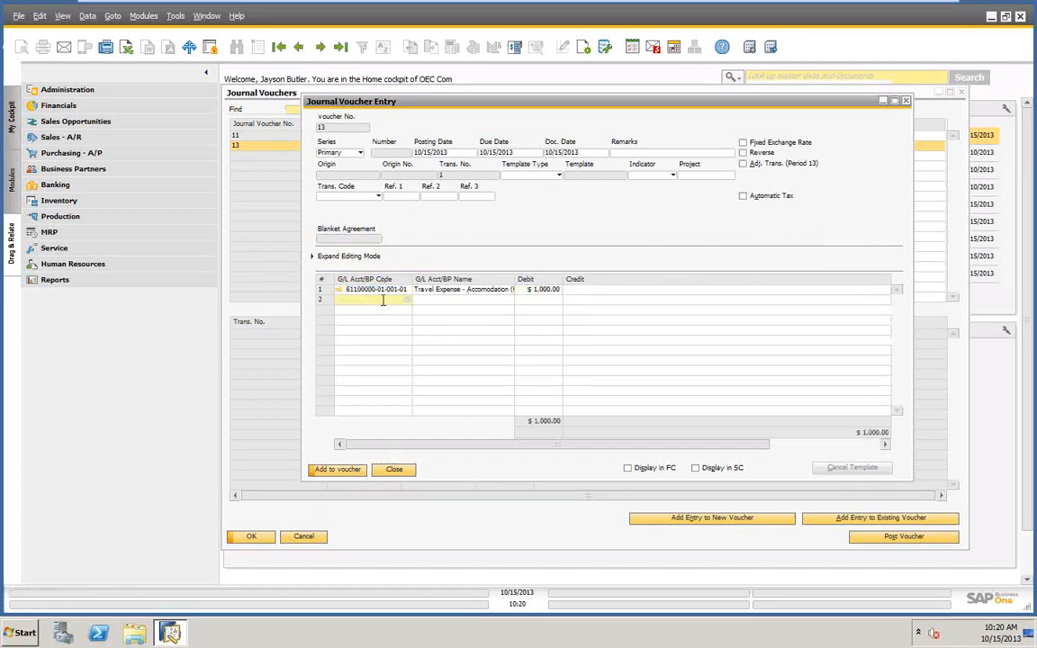
{"action": "type", "text": "7"}
{"action": "key", "text": "Tab"}
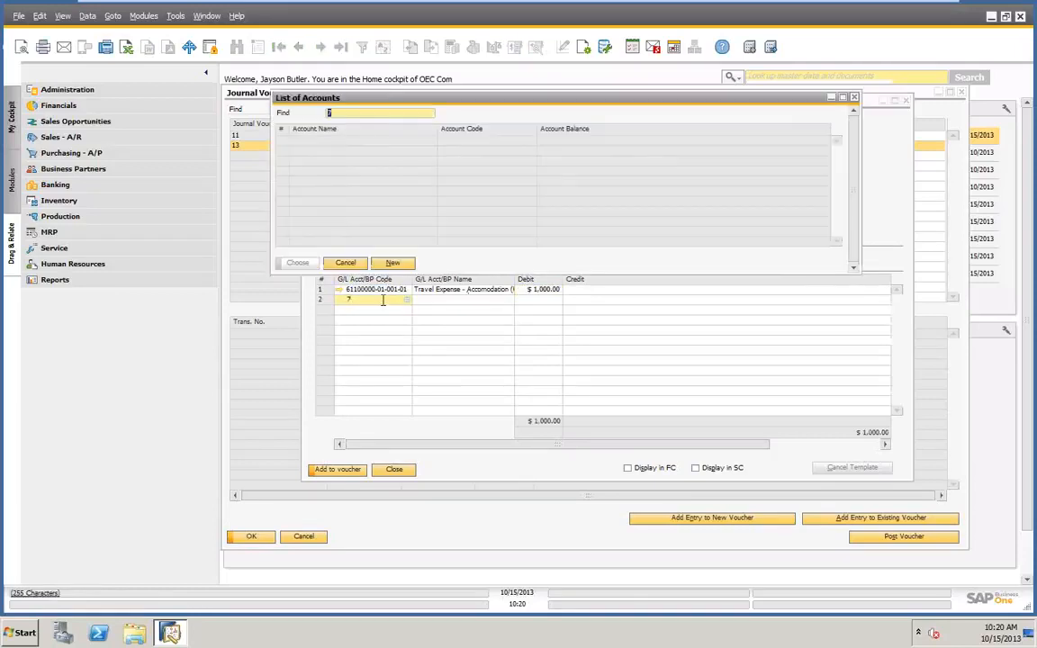
{"action": "left_click", "coordinate": [345, 263]}
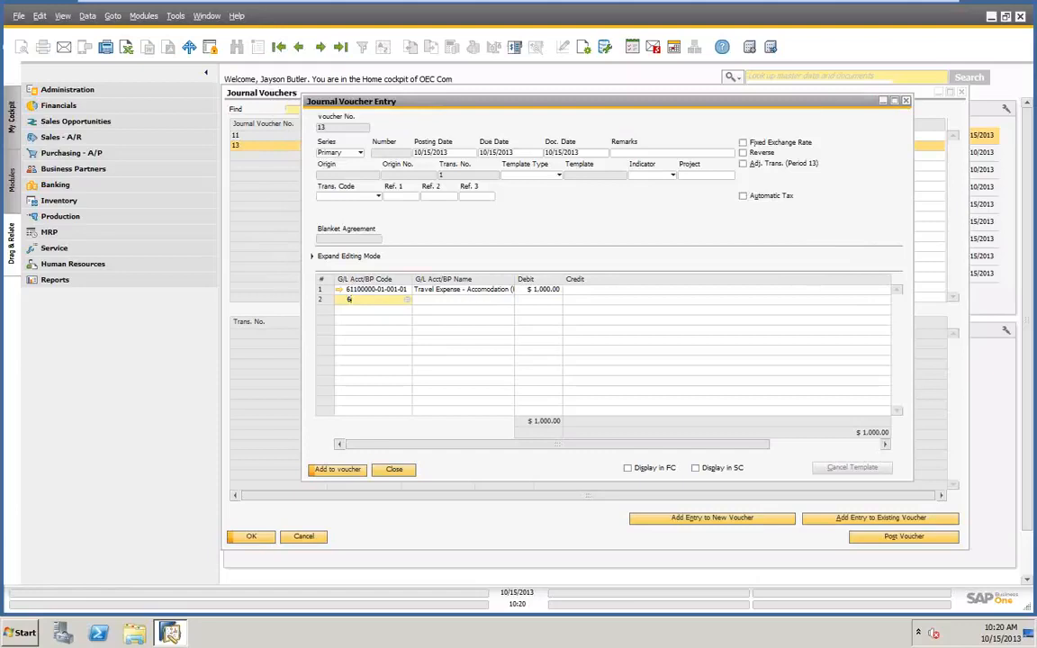
{"action": "key", "text": "Tab"}
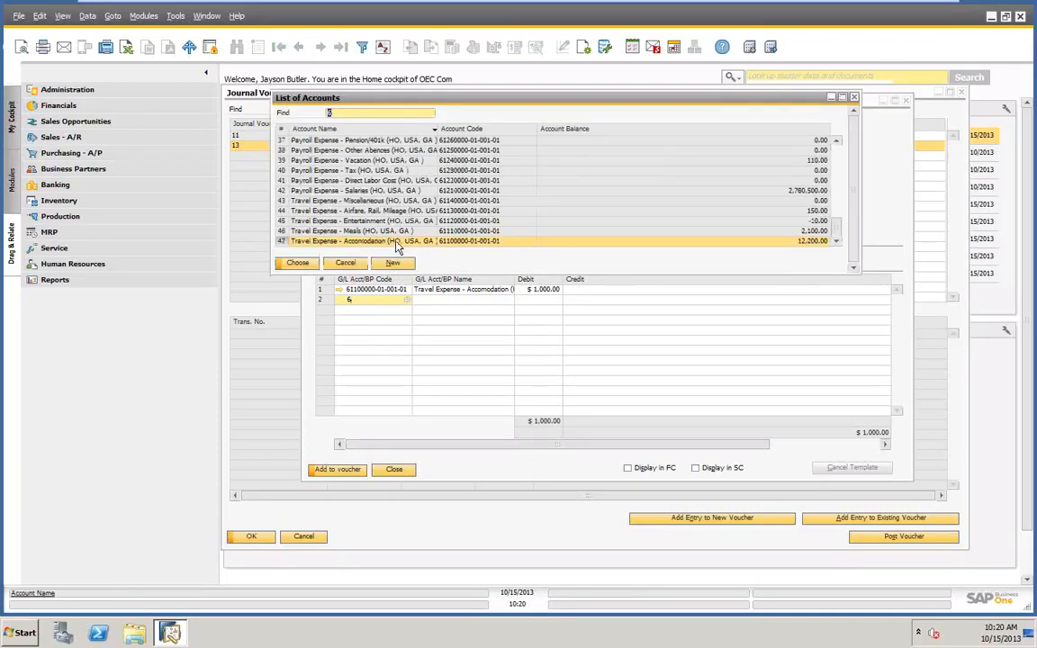
{"action": "left_click", "coordinate": [345, 190]}
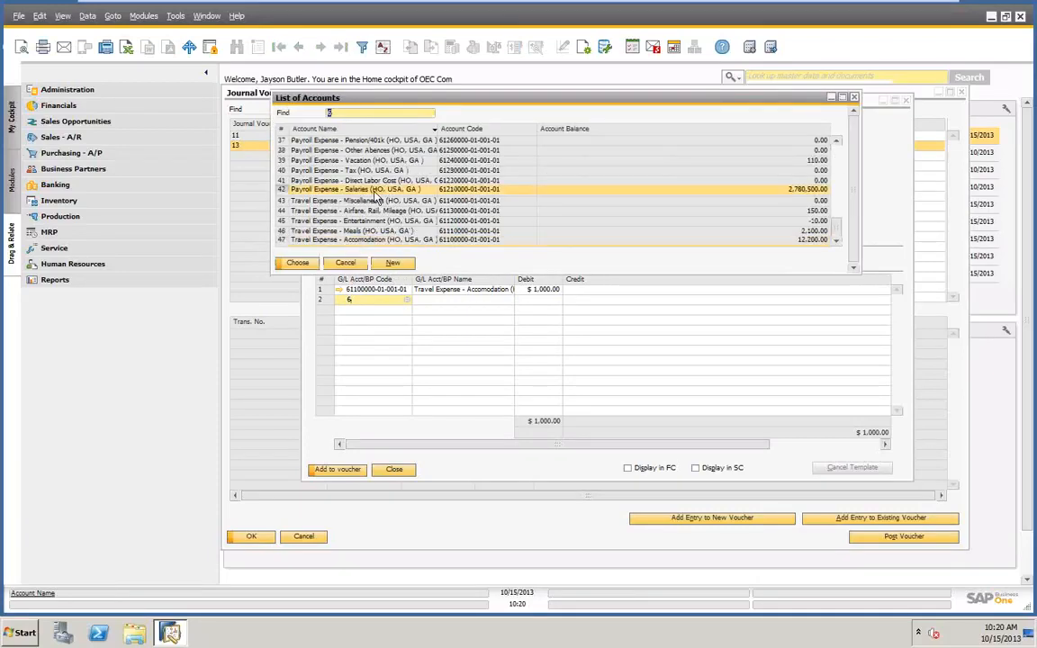
{"action": "left_click", "coordinate": [300, 265]}
{"action": "left_click", "coordinate": [596, 298]}
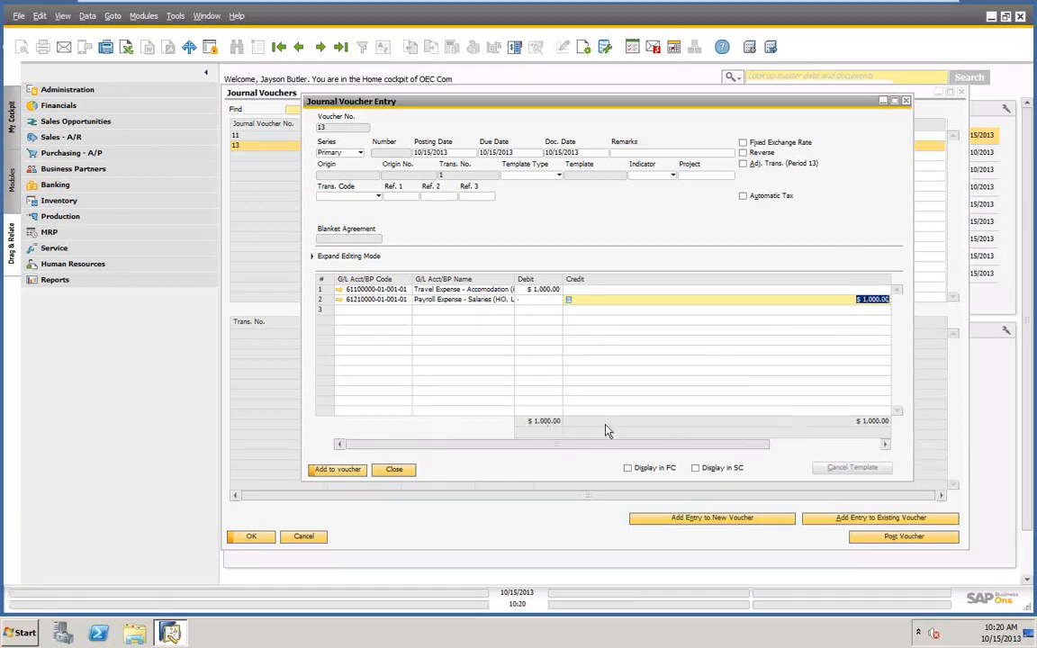
Step: Add the balanced travel and payroll entry to the new voucher, update the voucher list and close it
{"action": "left_click", "coordinate": [337, 470]}
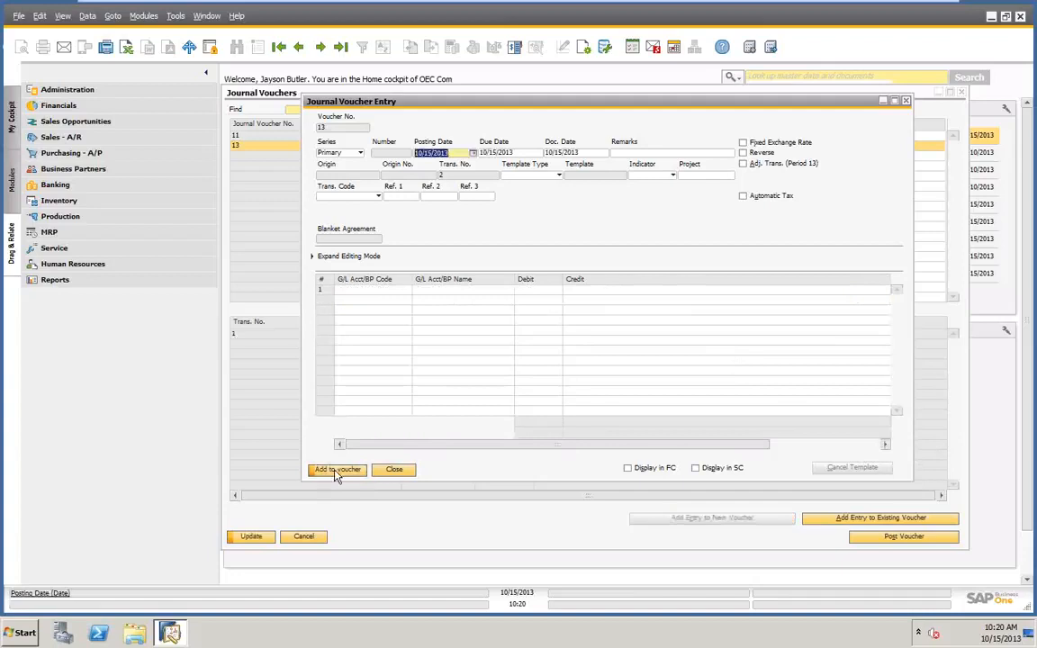
{"action": "left_click", "coordinate": [397, 470]}
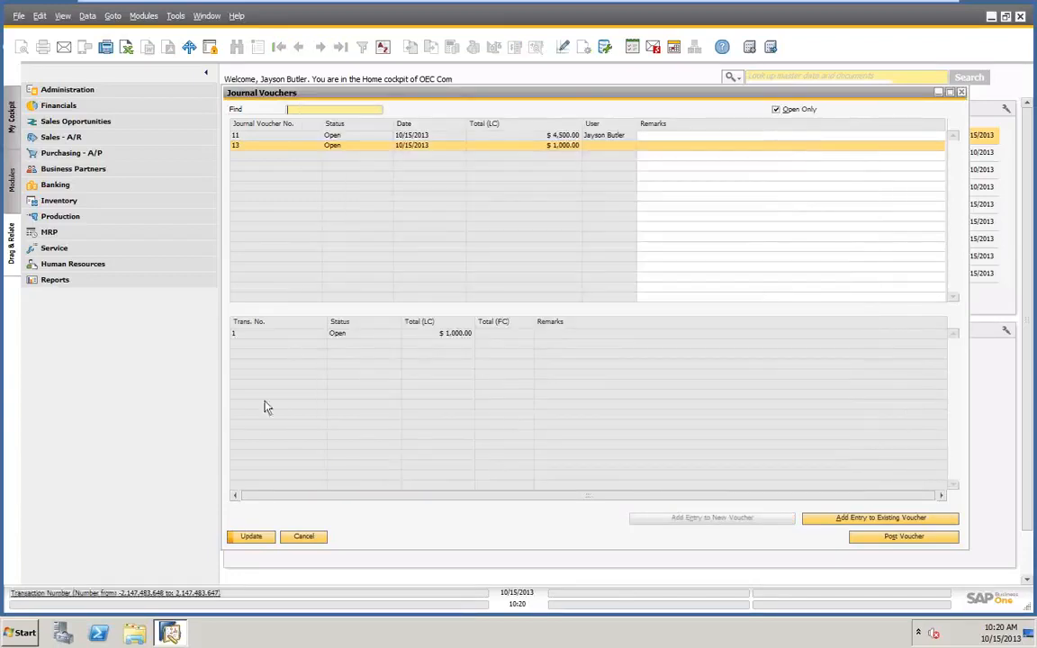
{"action": "left_click", "coordinate": [252, 538]}
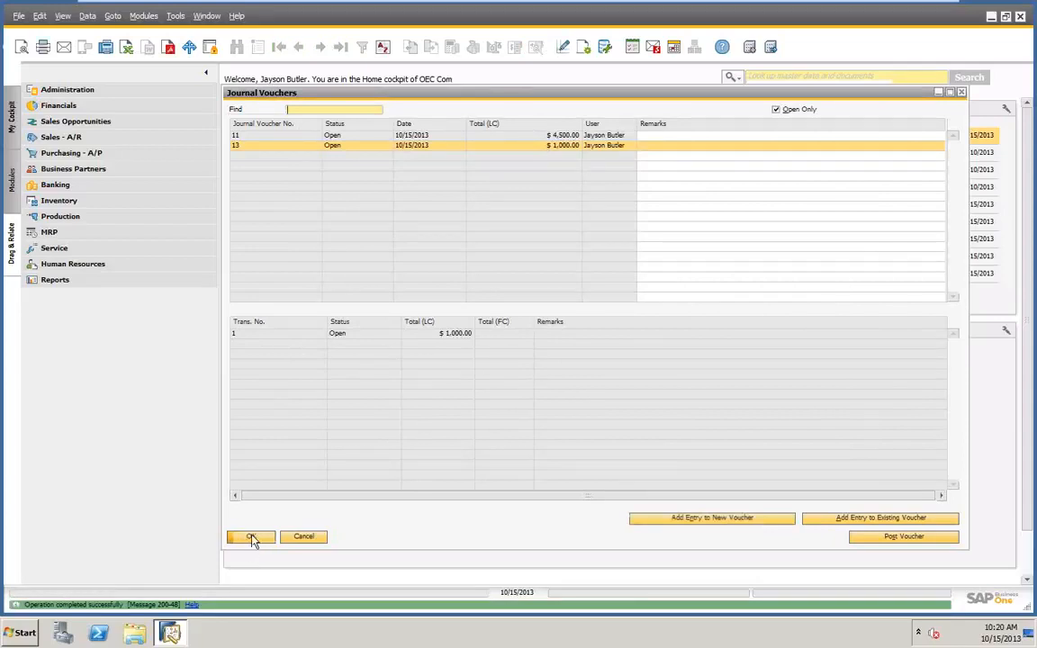
{"action": "left_click", "coordinate": [251, 538]}
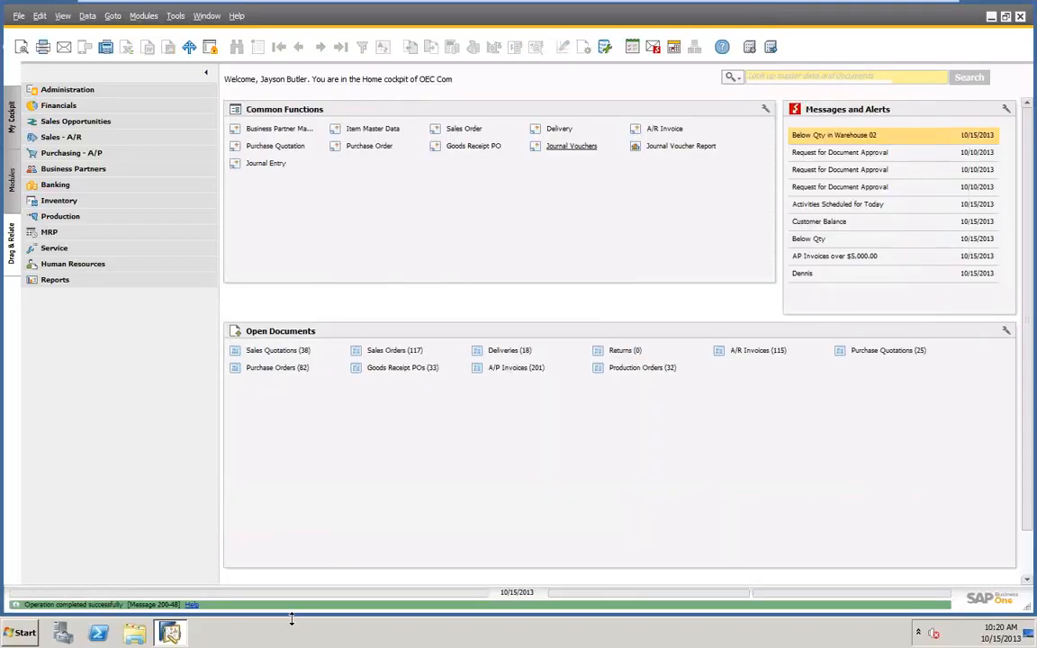
Step: Reopen the journal vouchers list and remove the whole of open voucher 13, confirming the removal
{"action": "left_click", "coordinate": [672, 147]}
{"action": "left_click", "coordinate": [310, 260]}
{"action": "left_click", "coordinate": [560, 146]}
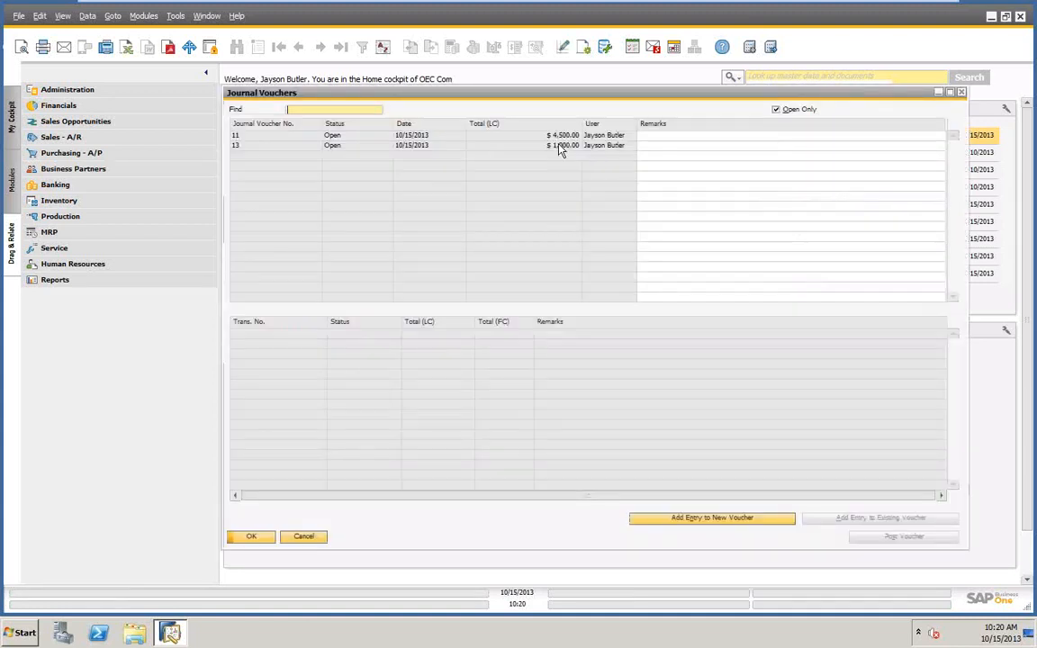
{"action": "left_click", "coordinate": [237, 147]}
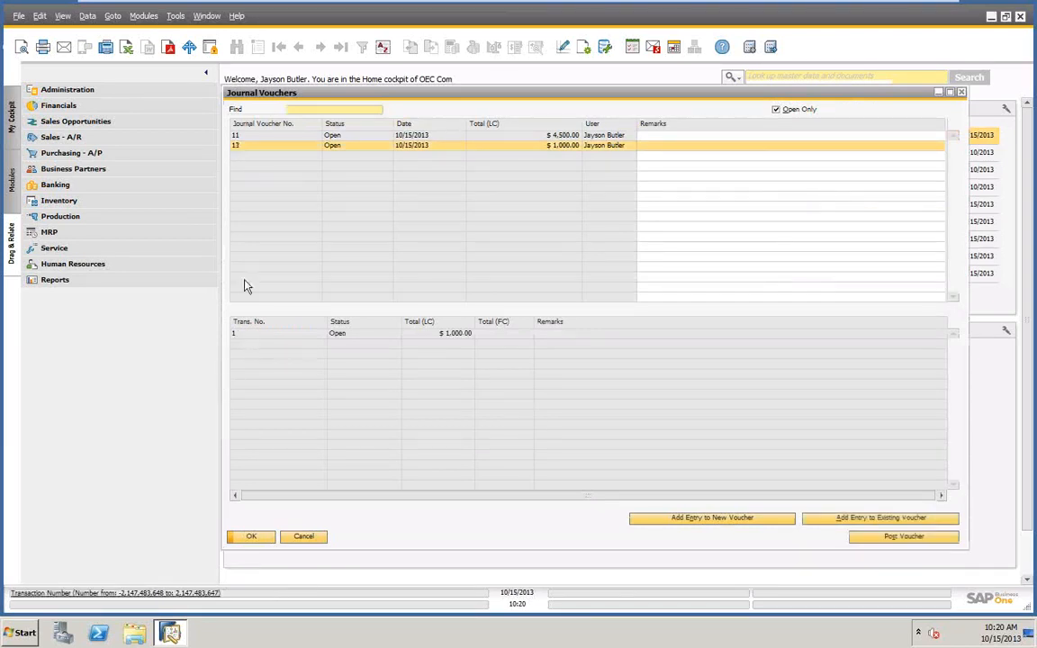
{"action": "right_click", "coordinate": [239, 150]}
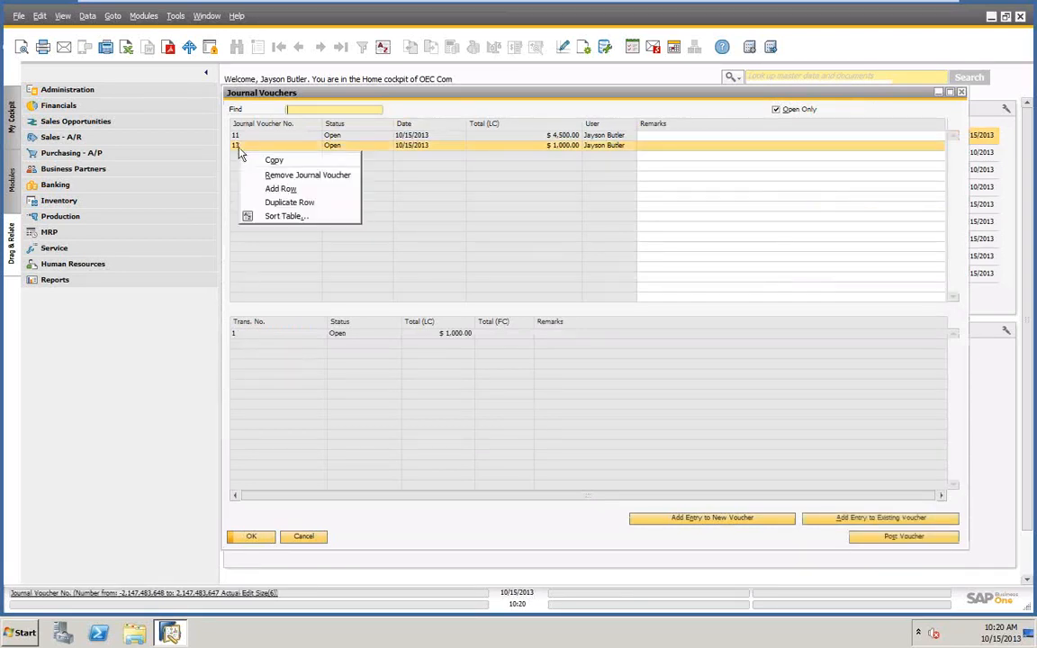
{"action": "left_click", "coordinate": [281, 176]}
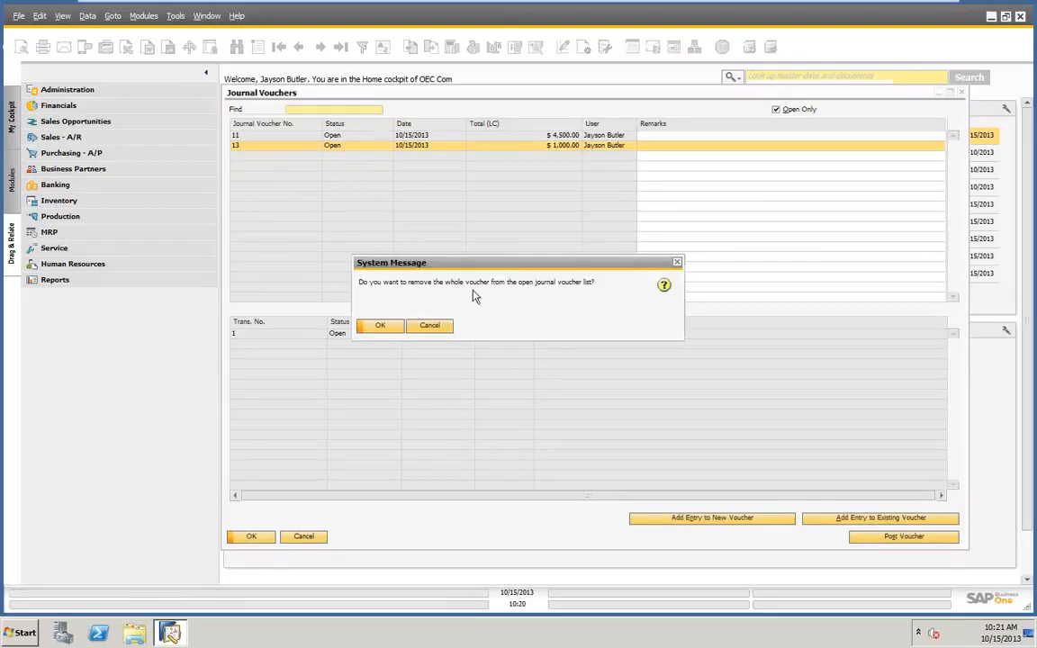
{"action": "left_click", "coordinate": [380, 328]}
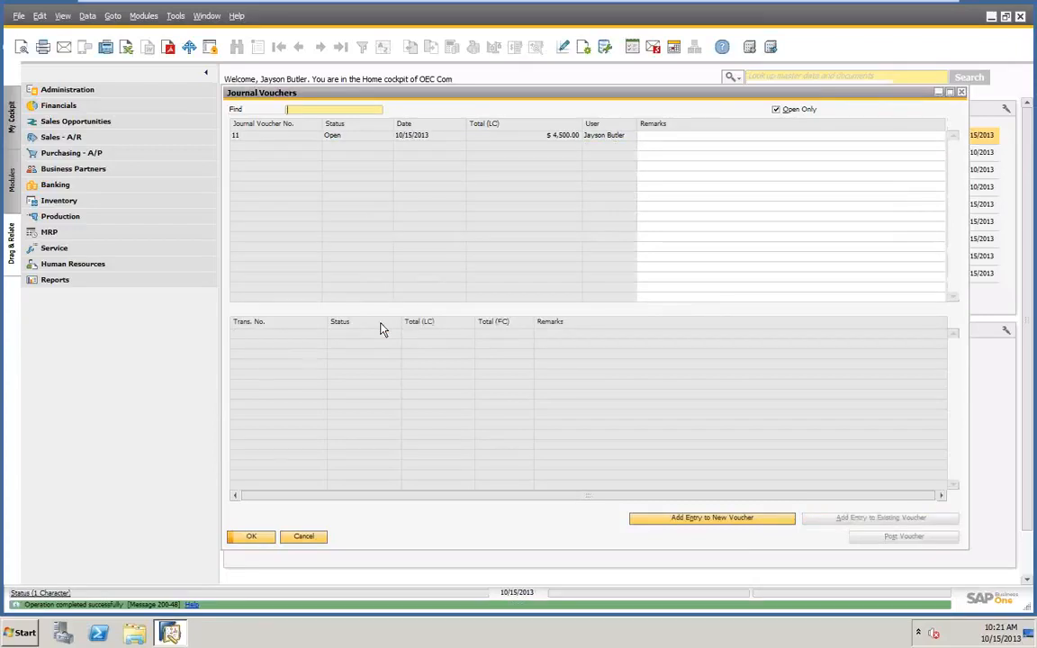
{"action": "left_click", "coordinate": [712, 520]}
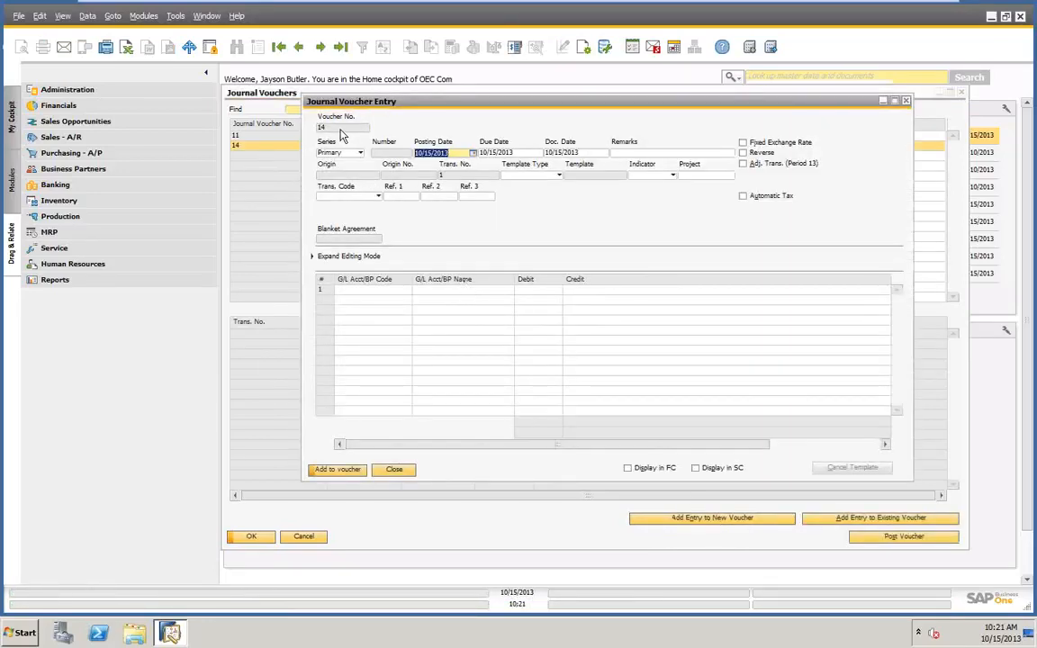
{"action": "left_click", "coordinate": [364, 292]}
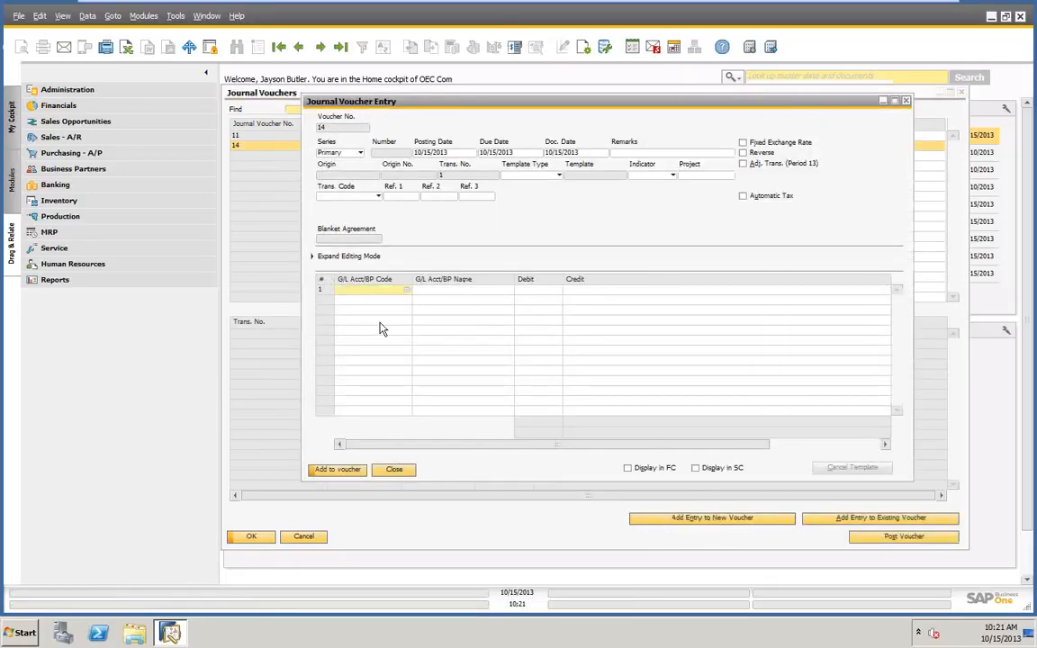
{"action": "key", "text": "Tab"}
{"action": "left_click", "coordinate": [347, 224]}
{"action": "left_click", "coordinate": [298, 262]}
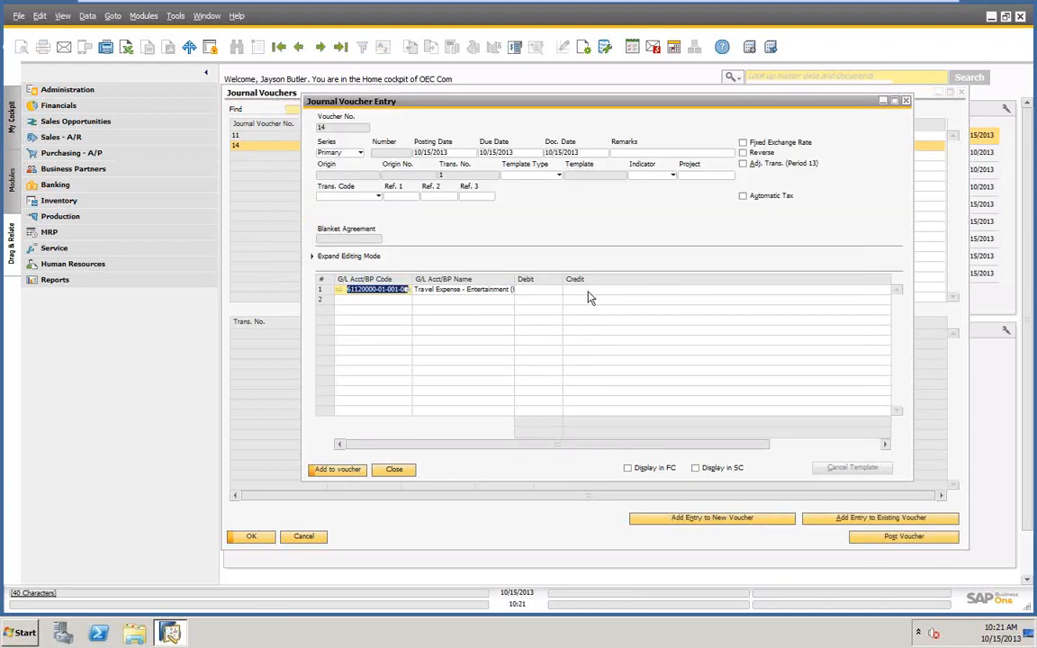
{"action": "left_click", "coordinate": [547, 292]}
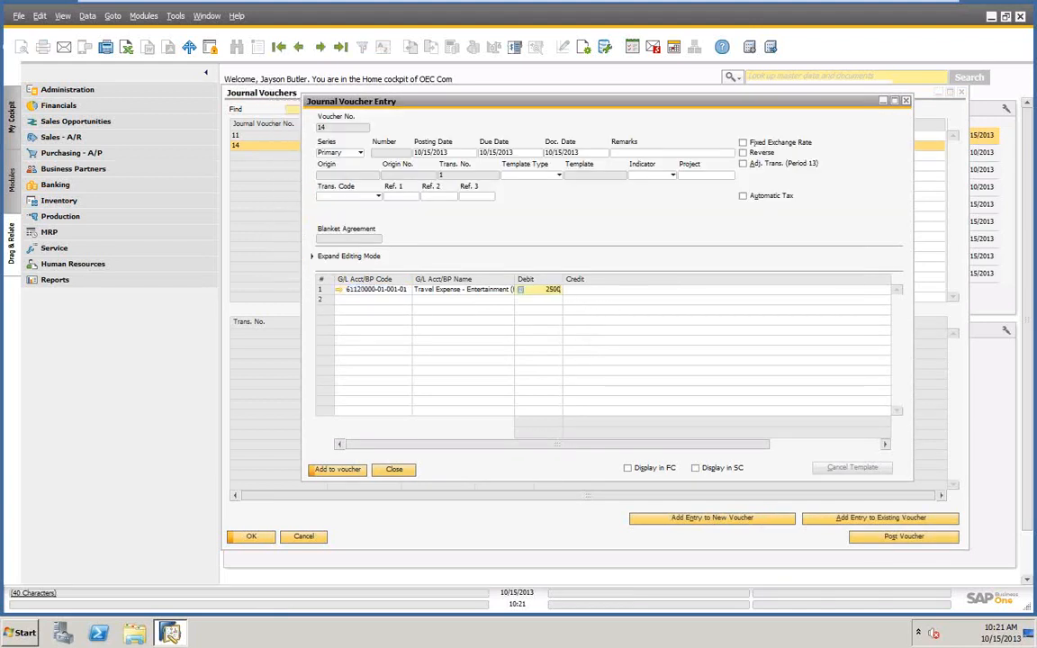
{"action": "left_click", "coordinate": [383, 301]}
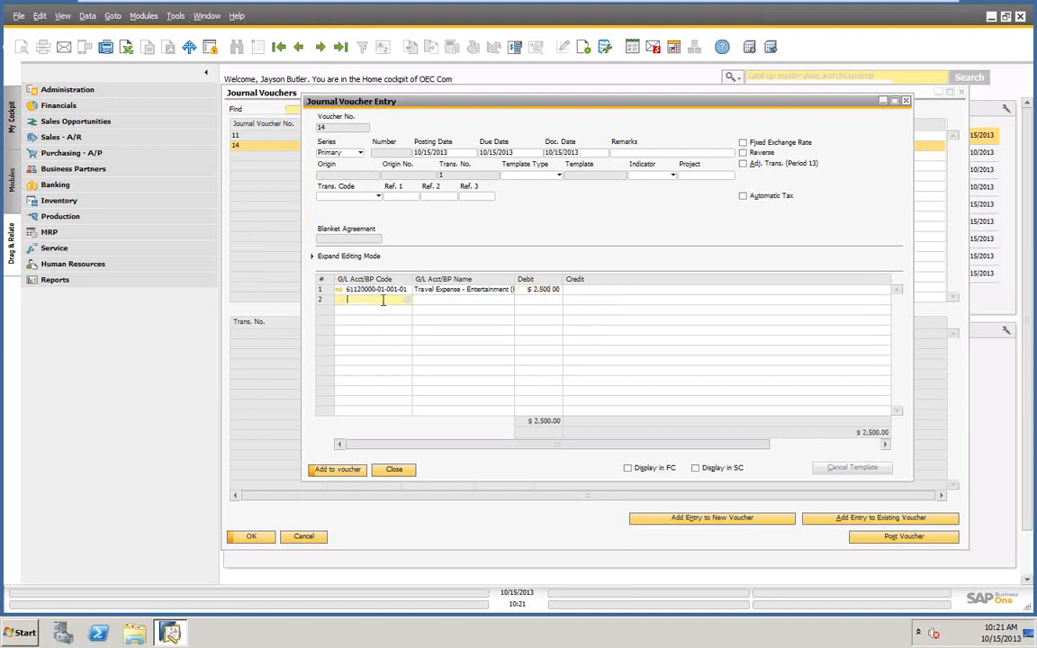
{"action": "type", "text": "6"}
{"action": "key", "text": "Tab"}
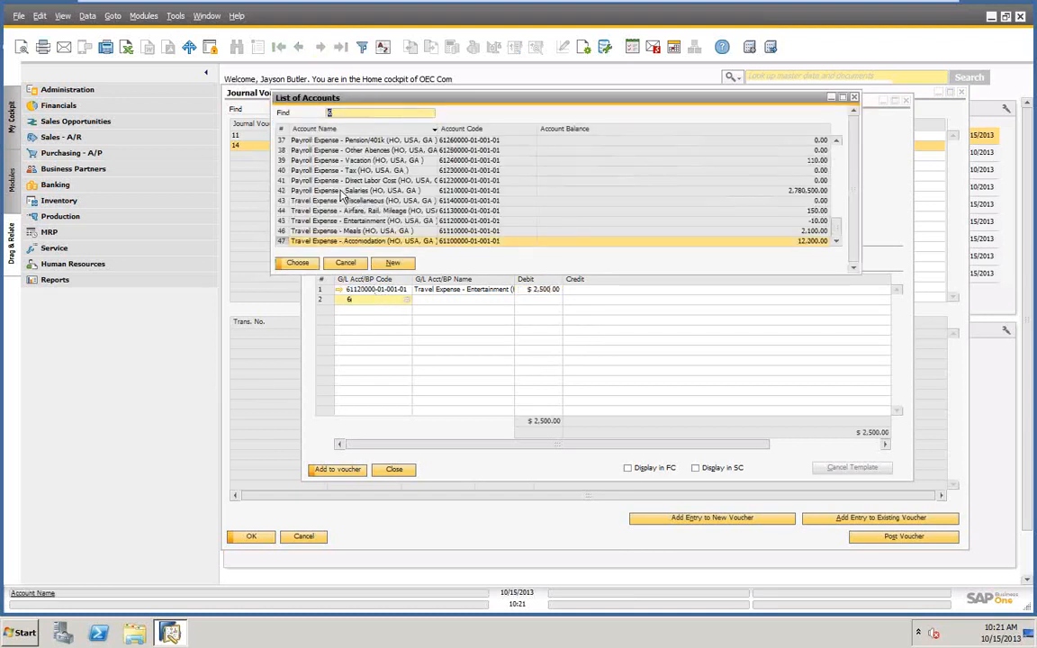
{"action": "left_click", "coordinate": [366, 192]}
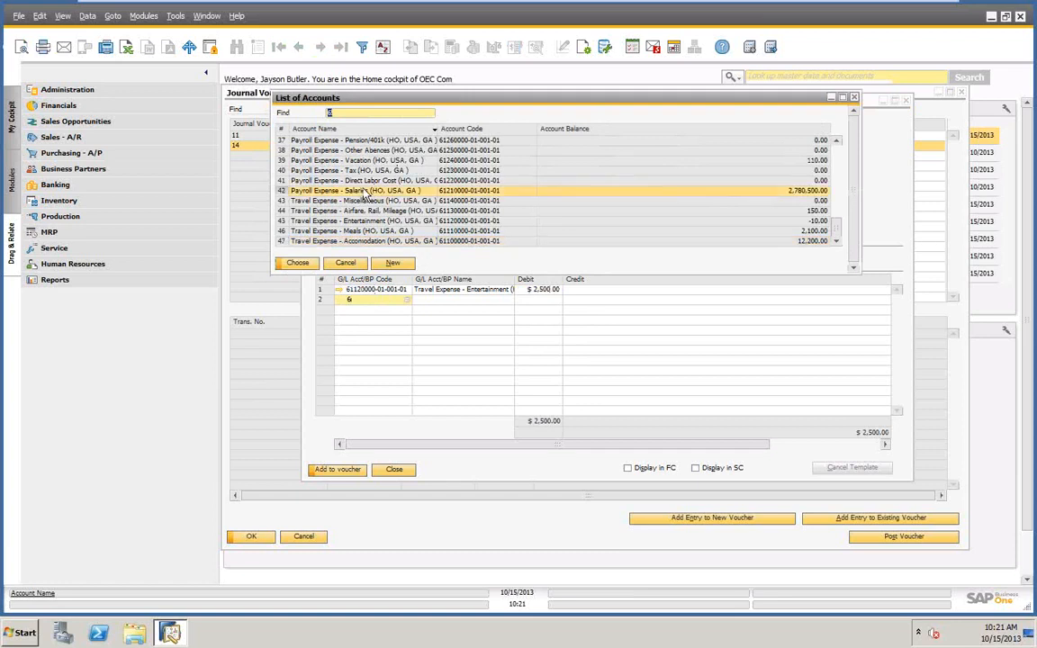
{"action": "left_click", "coordinate": [309, 263]}
{"action": "left_click", "coordinate": [594, 301]}
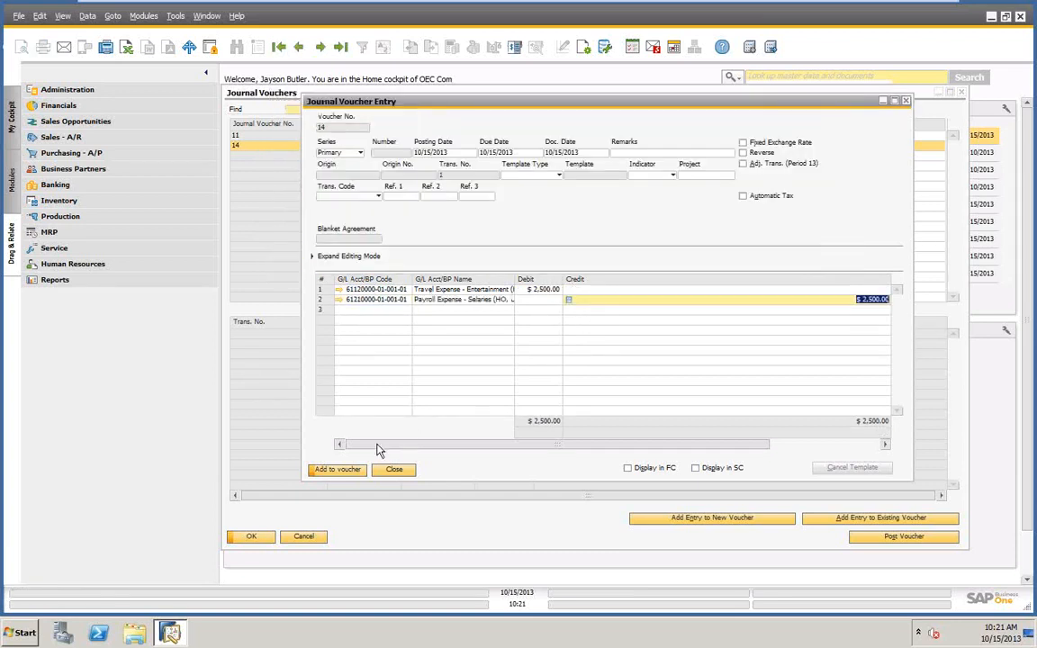
Step: Add the entertainment expense entry to the new voucher, close the entry window and update the voucher list
{"action": "left_click", "coordinate": [344, 475]}
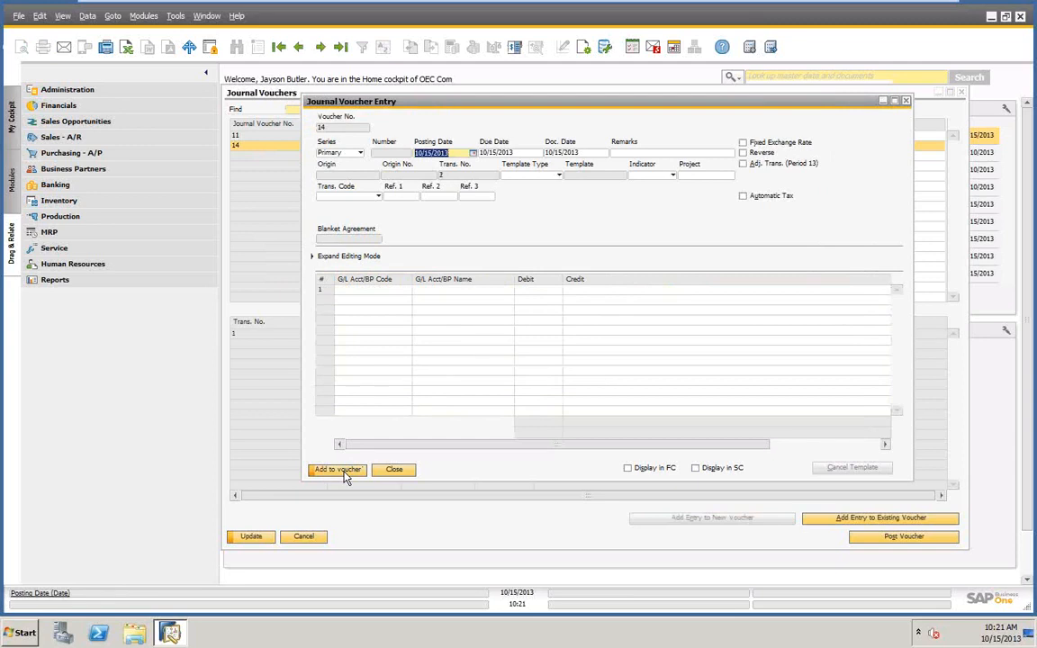
{"action": "left_click", "coordinate": [394, 470]}
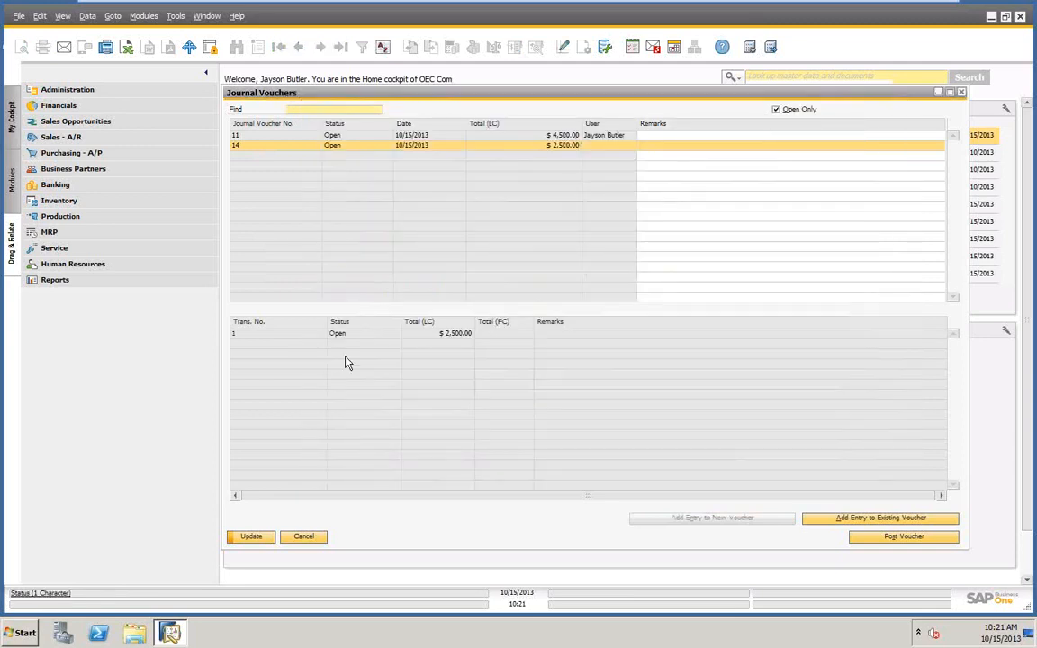
{"action": "left_click", "coordinate": [252, 538]}
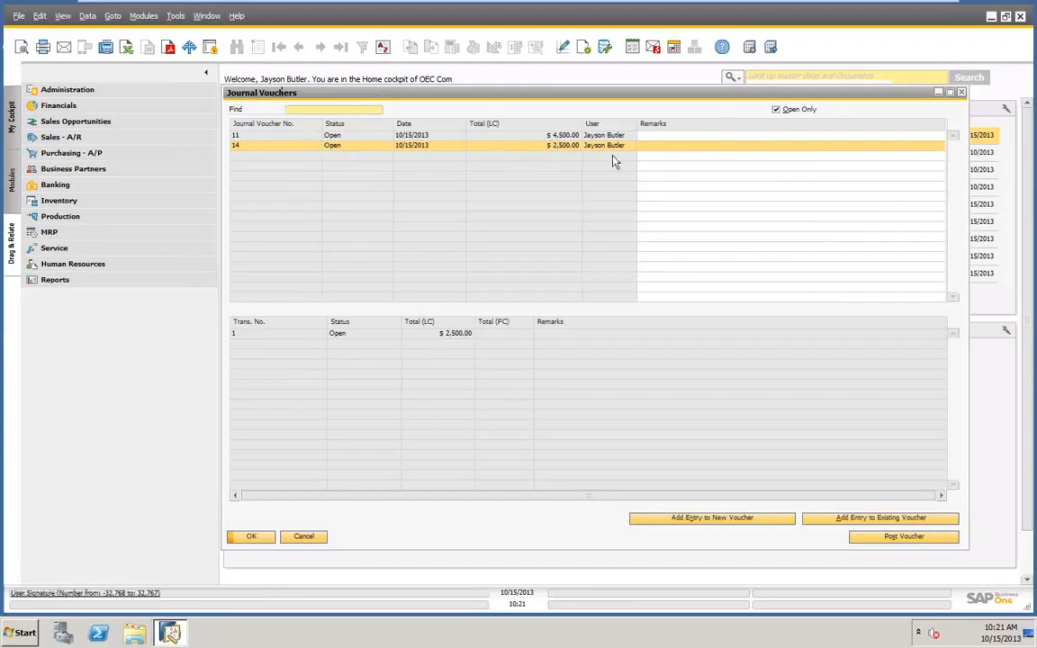
Step: List closed vouchers together with the open ones and view the transaction of closed voucher 10
{"action": "left_click", "coordinate": [777, 109]}
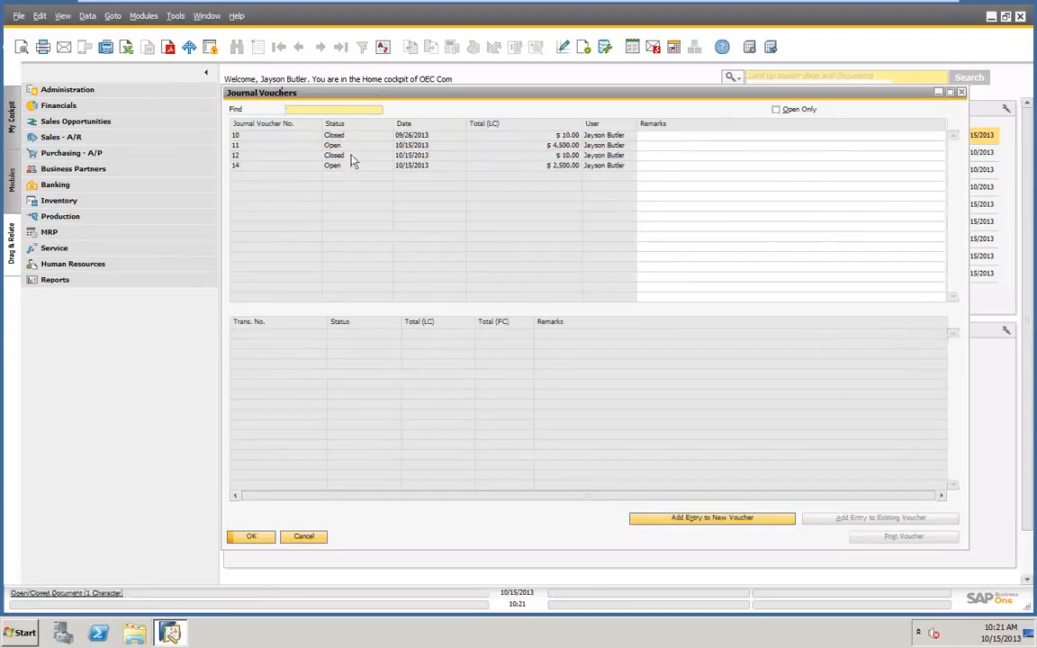
{"action": "left_click", "coordinate": [290, 135]}
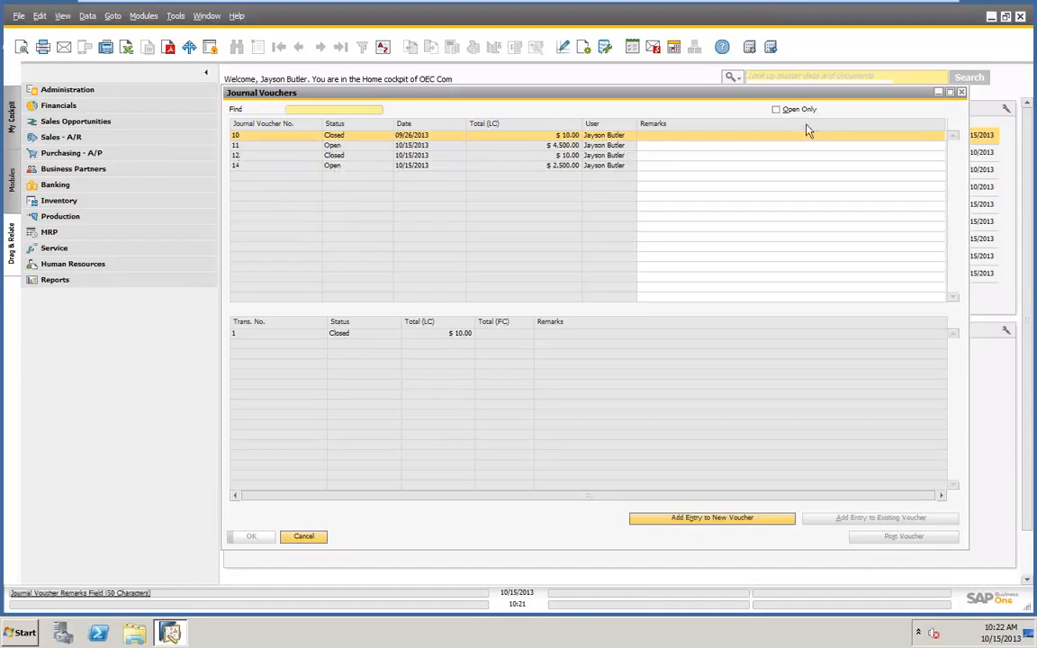
Step: Limit the voucher list to open vouchers and view the first transaction of voucher 11
{"action": "left_click", "coordinate": [783, 113]}
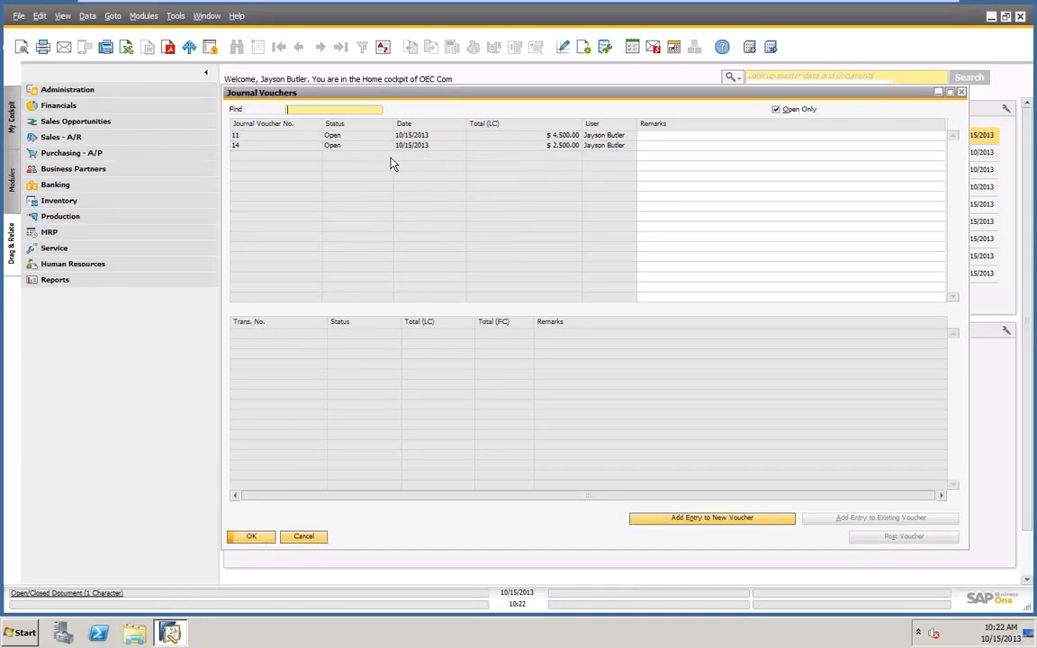
{"action": "left_click", "coordinate": [244, 137]}
{"action": "double_click", "coordinate": [341, 333]}
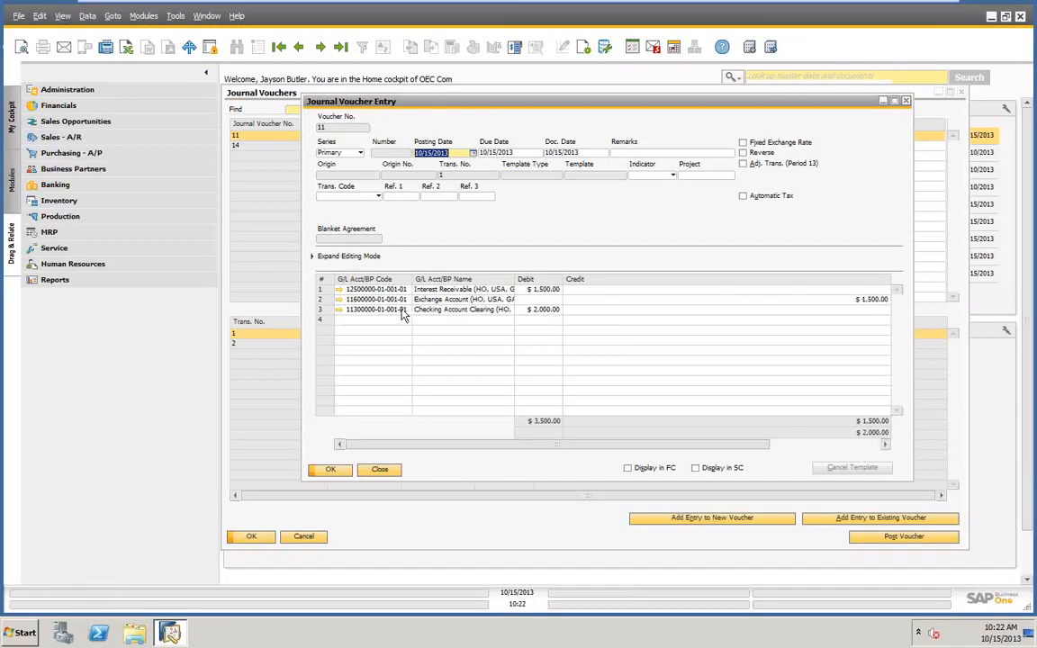
Step: Look up the Exchange Account from line 2 in the chart of accounts, and close the account, entry and voucher windows
{"action": "left_click", "coordinate": [341, 301]}
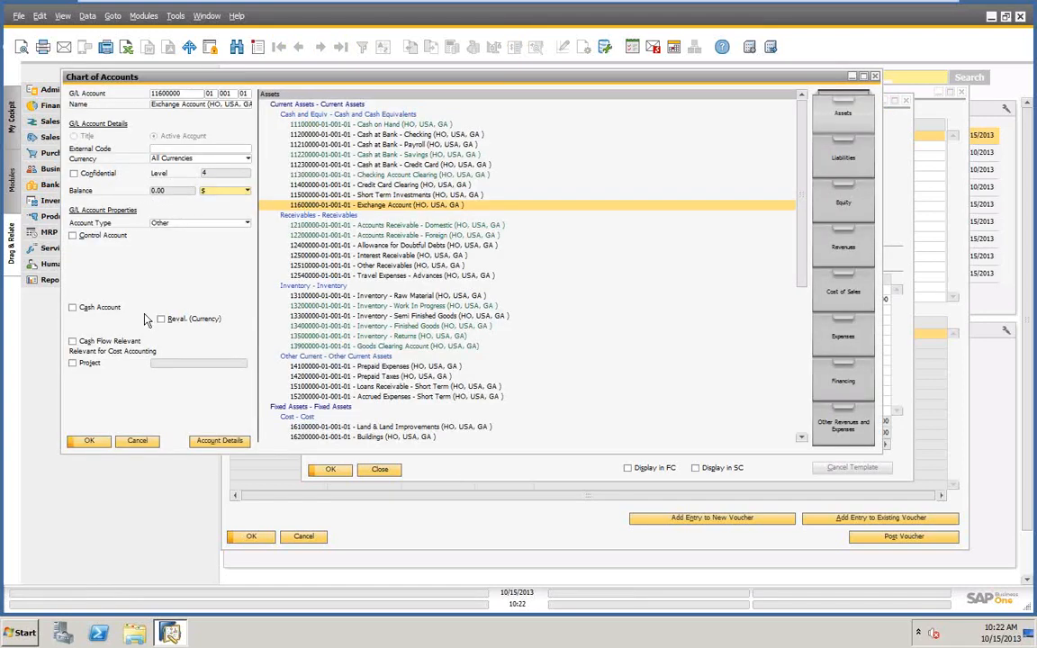
{"action": "left_click", "coordinate": [138, 443]}
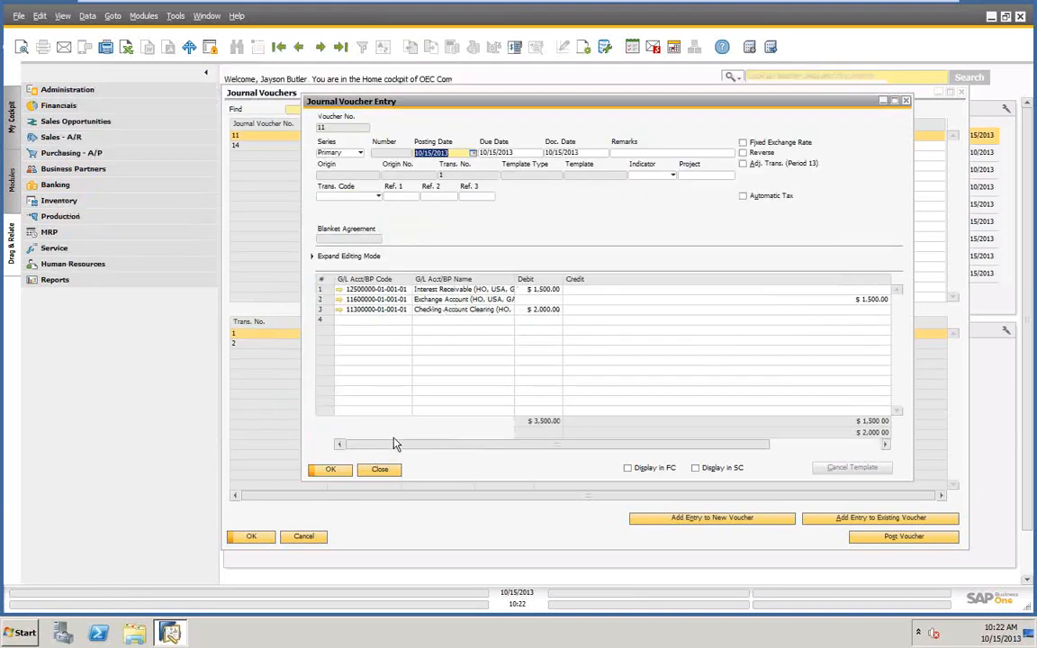
{"action": "left_click", "coordinate": [379, 470]}
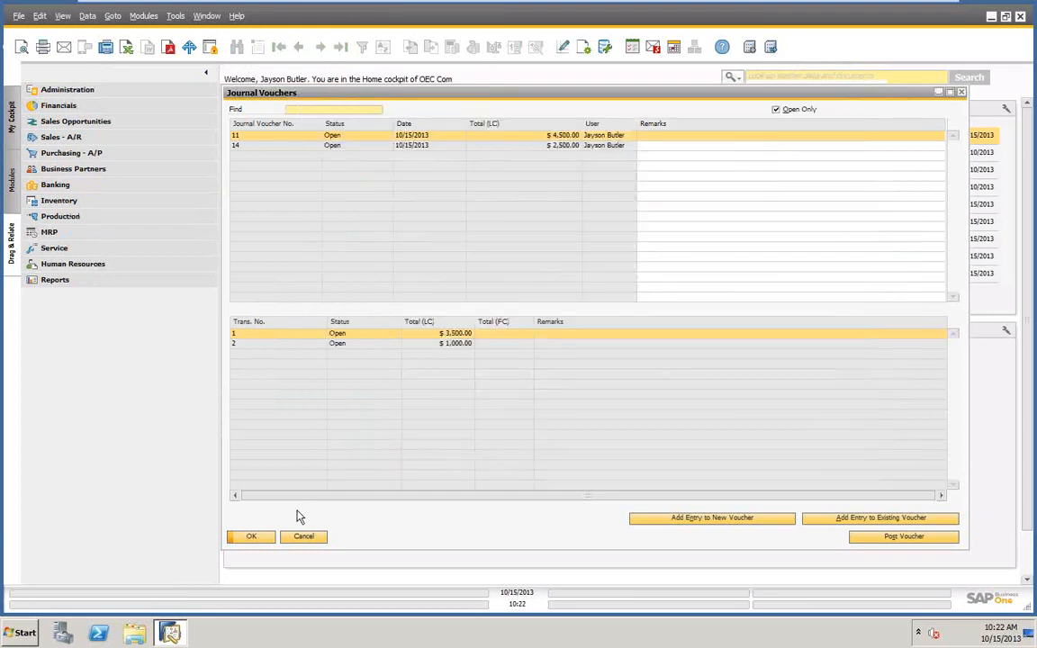
{"action": "left_click", "coordinate": [252, 537]}
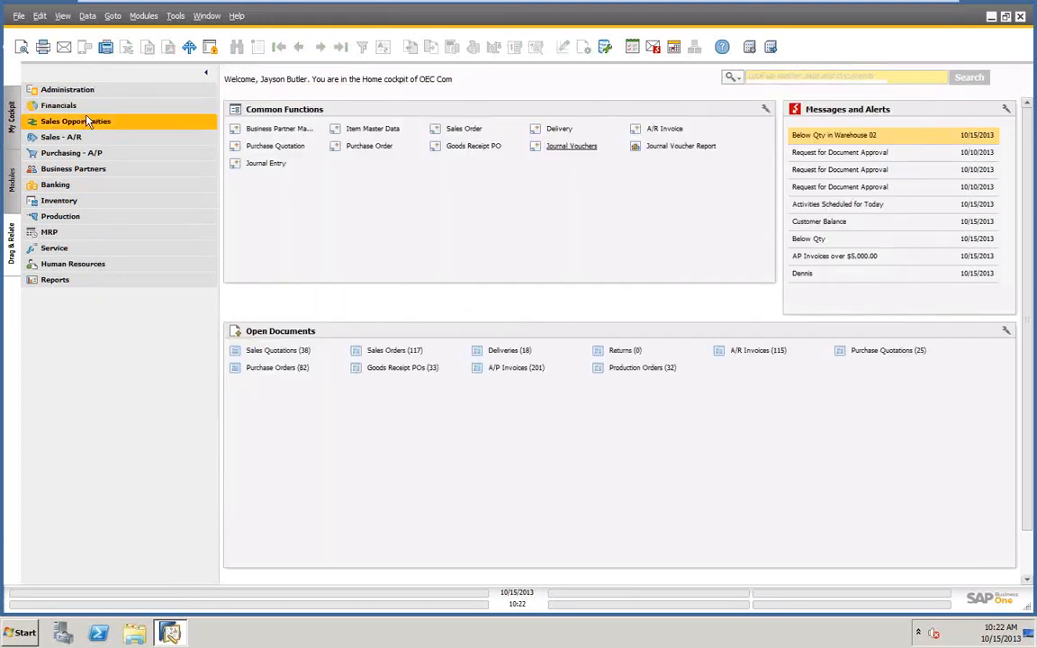
Step: Run the Balance Sheet financial report up to 12/31/2013 without journal vouchers and widen the account name column to show full names
{"action": "left_click", "coordinate": [63, 108]}
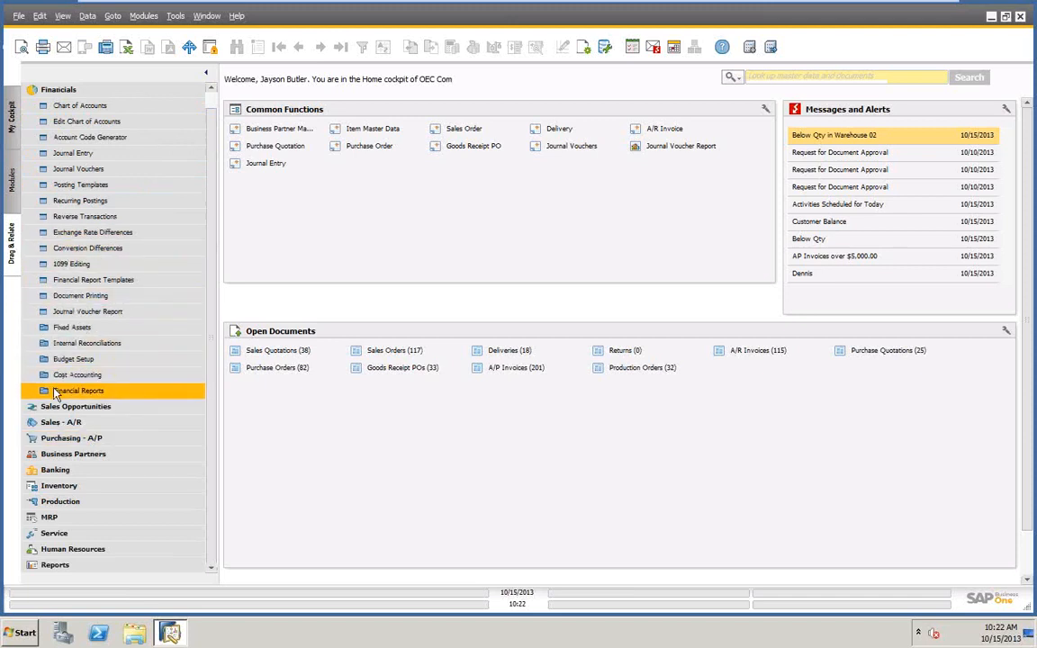
{"action": "left_click", "coordinate": [57, 393]}
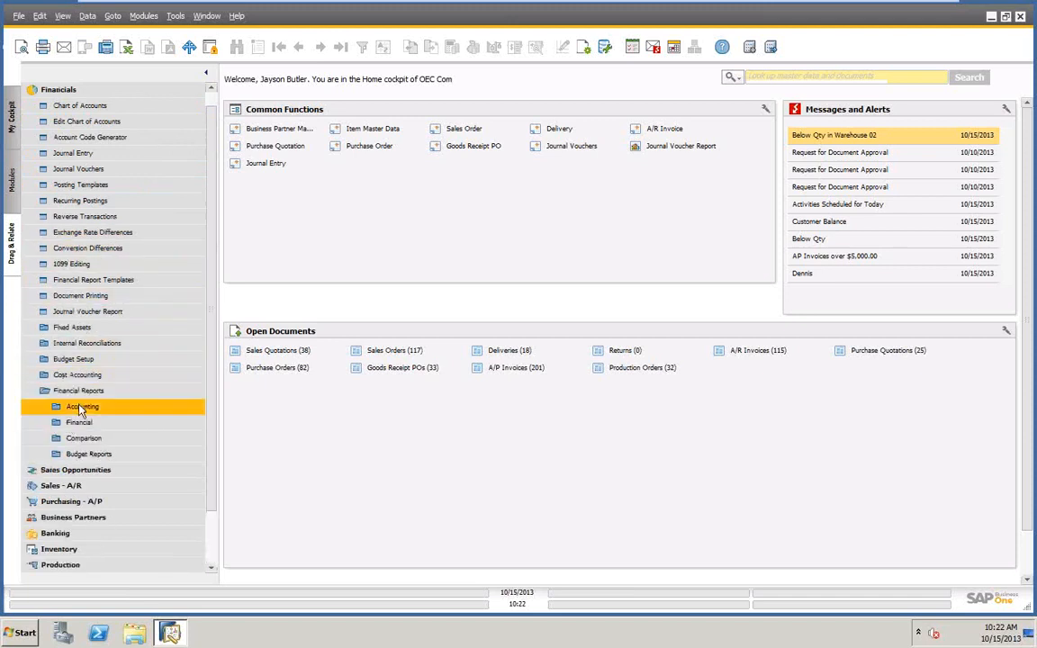
{"action": "left_click", "coordinate": [80, 423]}
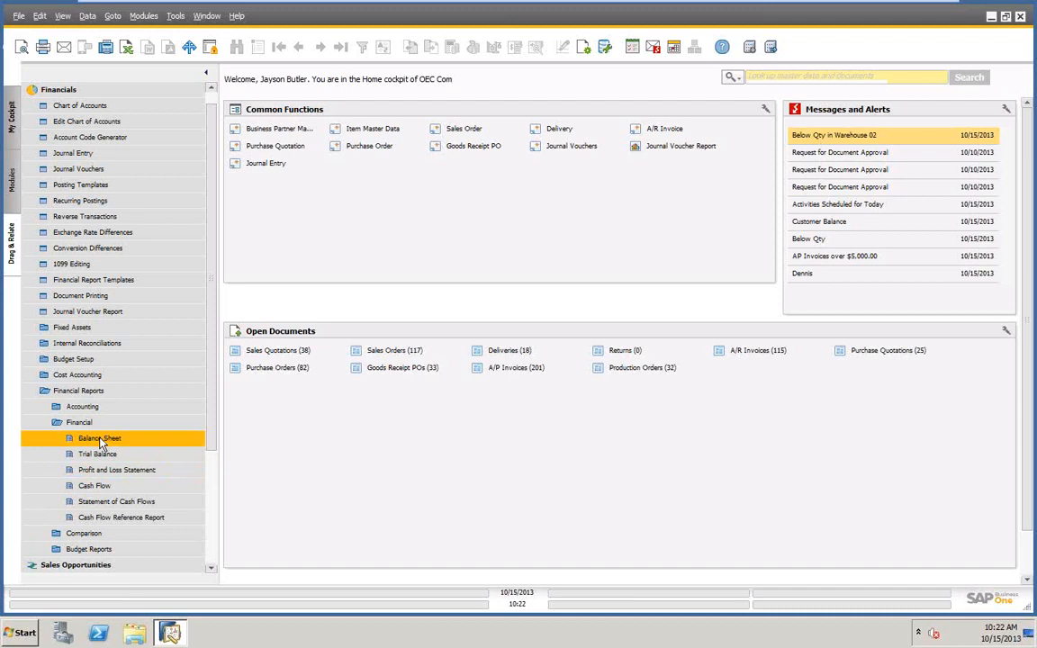
{"action": "left_click", "coordinate": [101, 439]}
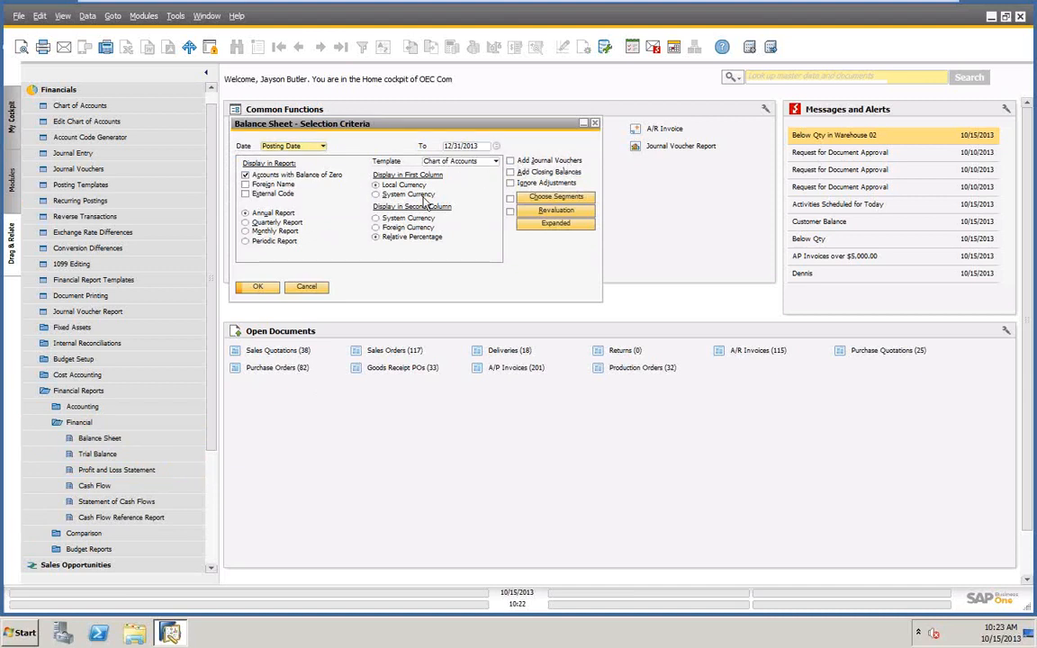
{"action": "left_click", "coordinate": [257, 288]}
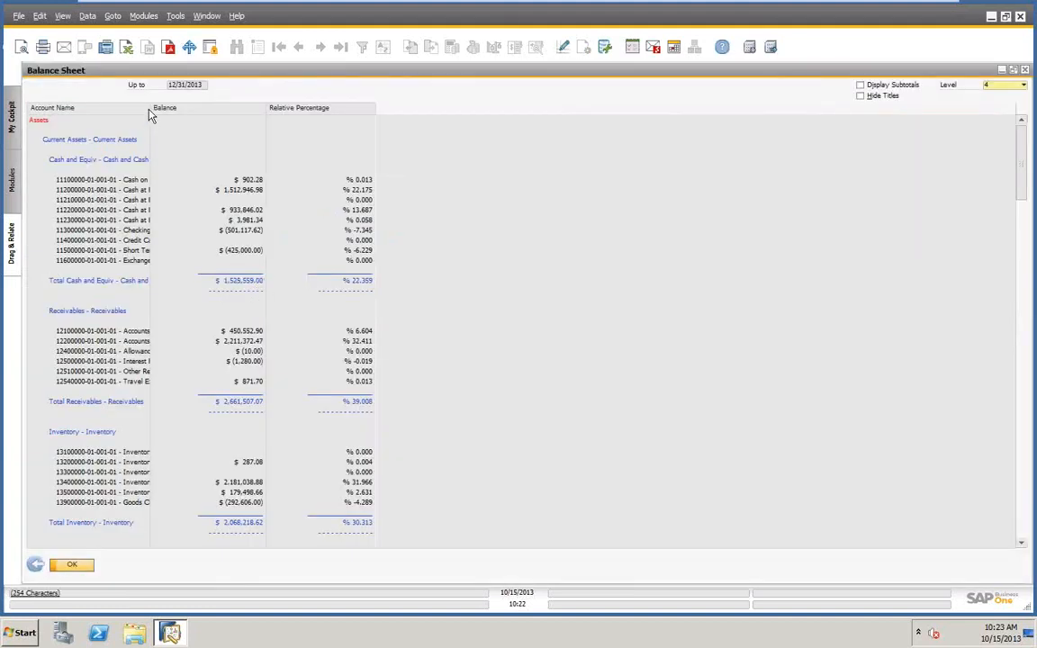
{"action": "double_click", "coordinate": [149, 107]}
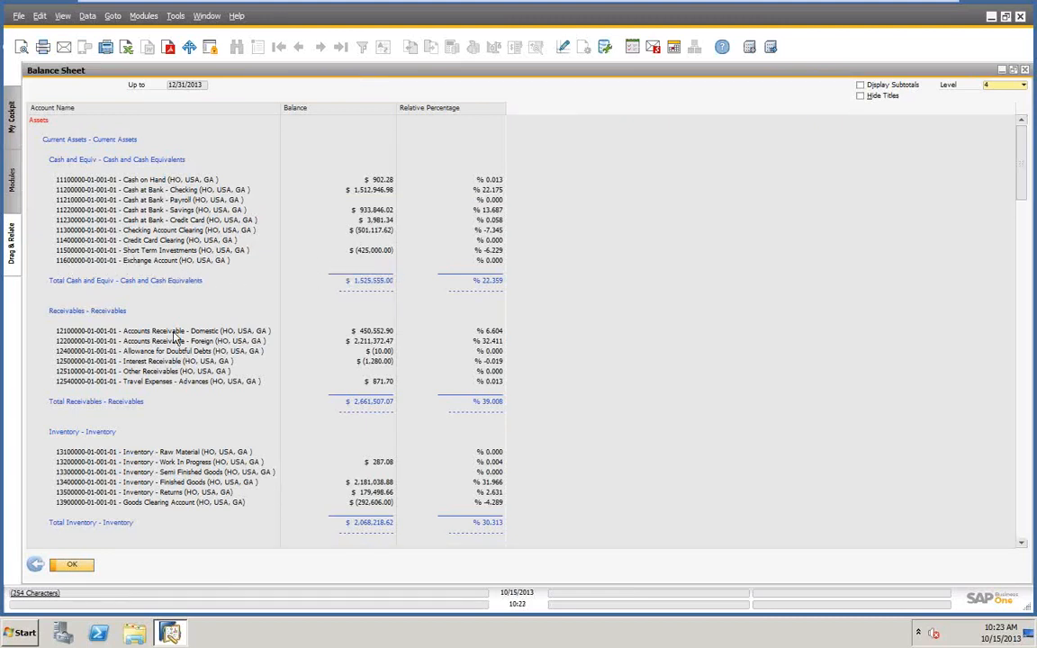
Step: Rerun the Balance Sheet with journal vouchers added, widen the account name column, review the account balances and close the report
{"action": "left_click", "coordinate": [36, 566]}
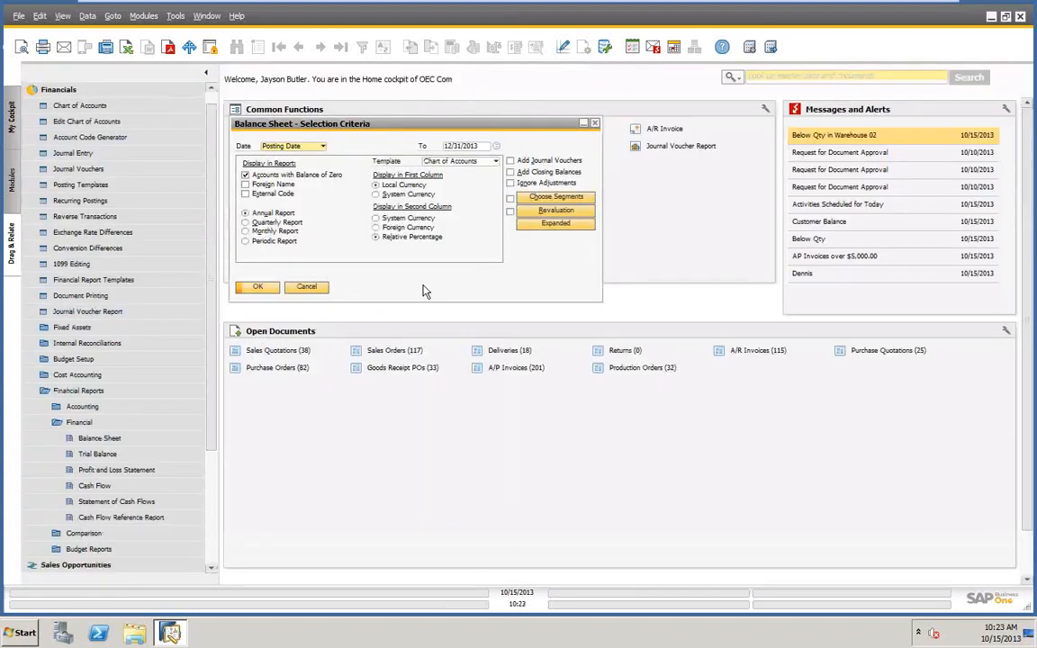
{"action": "left_click", "coordinate": [509, 161]}
{"action": "left_click", "coordinate": [260, 289]}
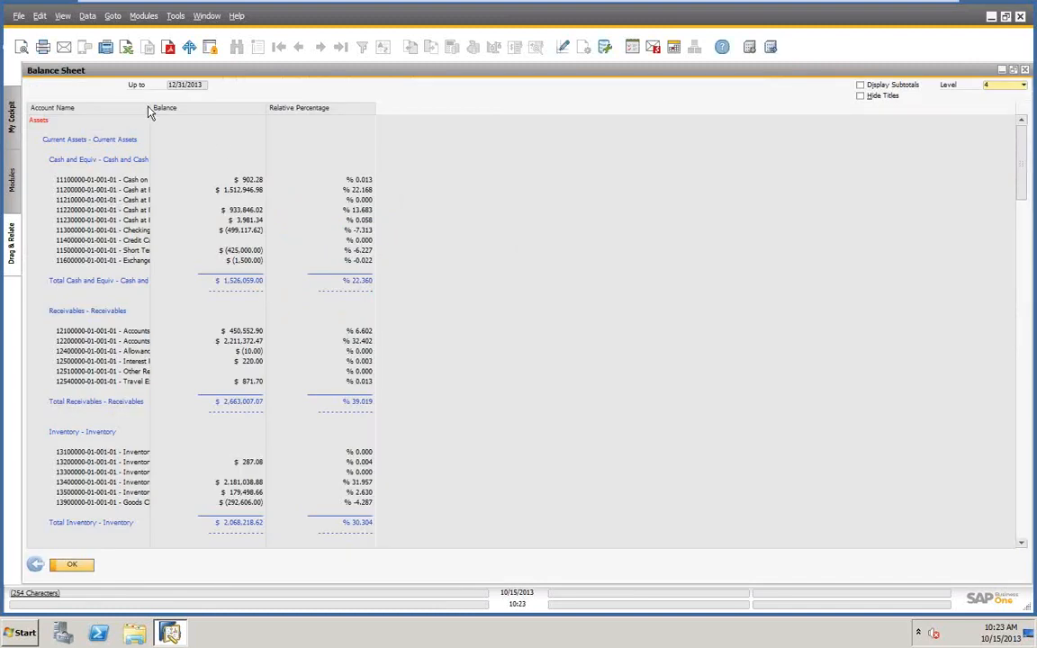
{"action": "double_click", "coordinate": [149, 106]}
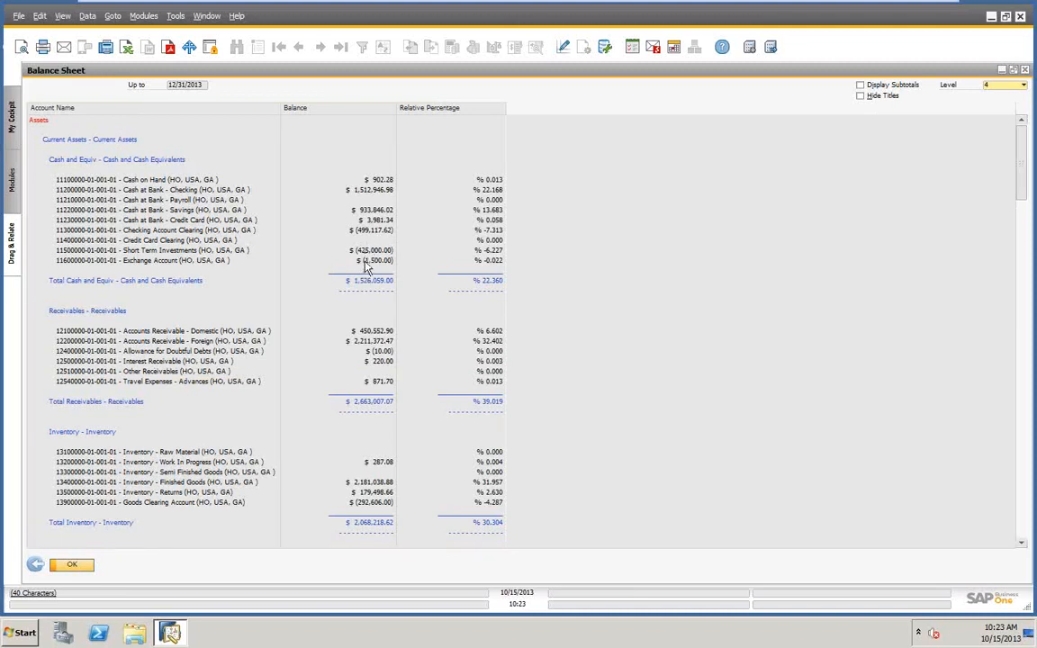
{"action": "left_click", "coordinate": [70, 566]}
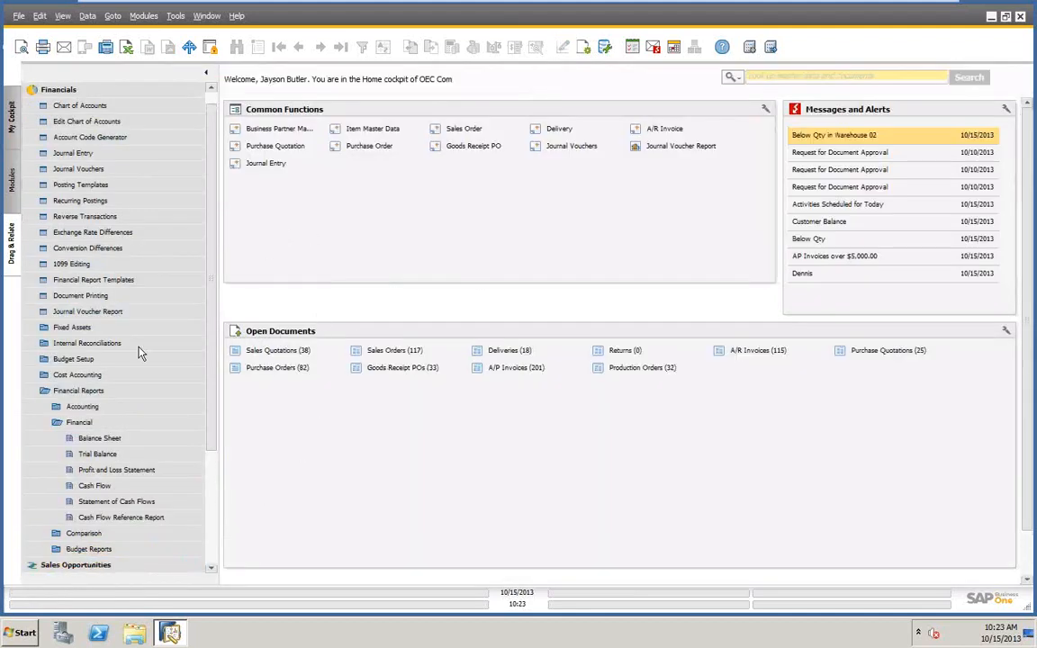
Step: View the Trial Balance selection criteria, cancel without running the report and collapse the Financials module
{"action": "left_click", "coordinate": [86, 456]}
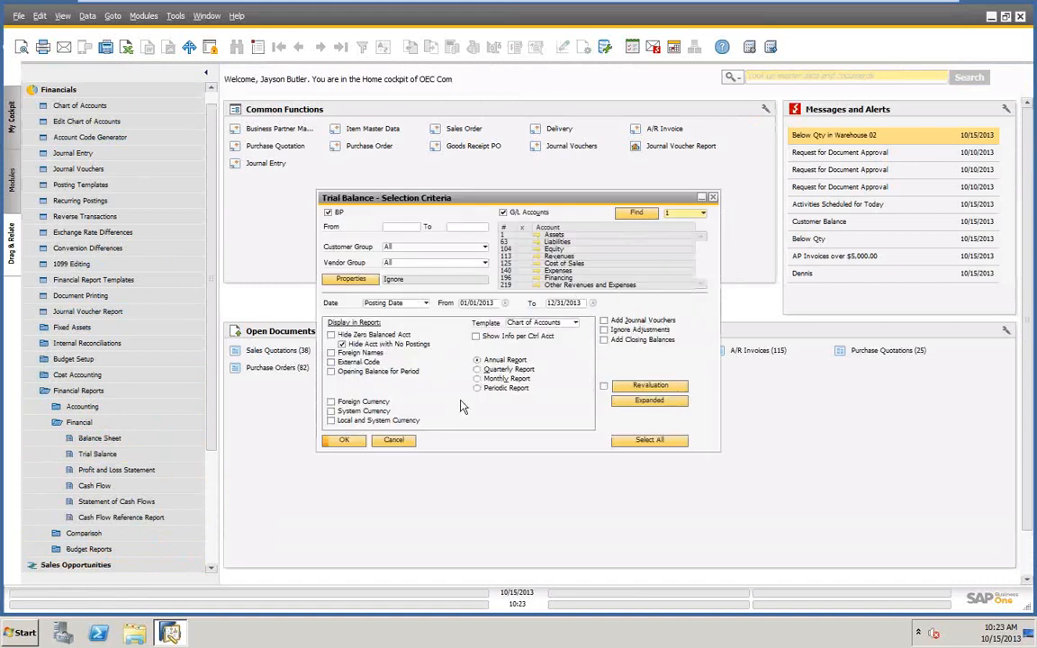
{"action": "left_click", "coordinate": [398, 443]}
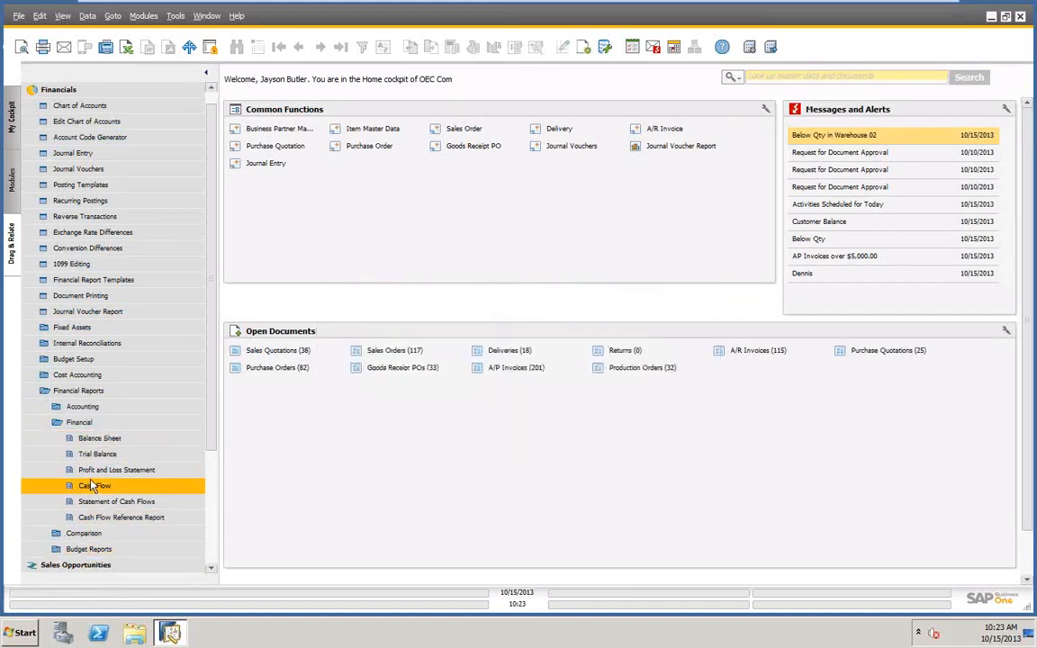
{"action": "left_click", "coordinate": [95, 89]}
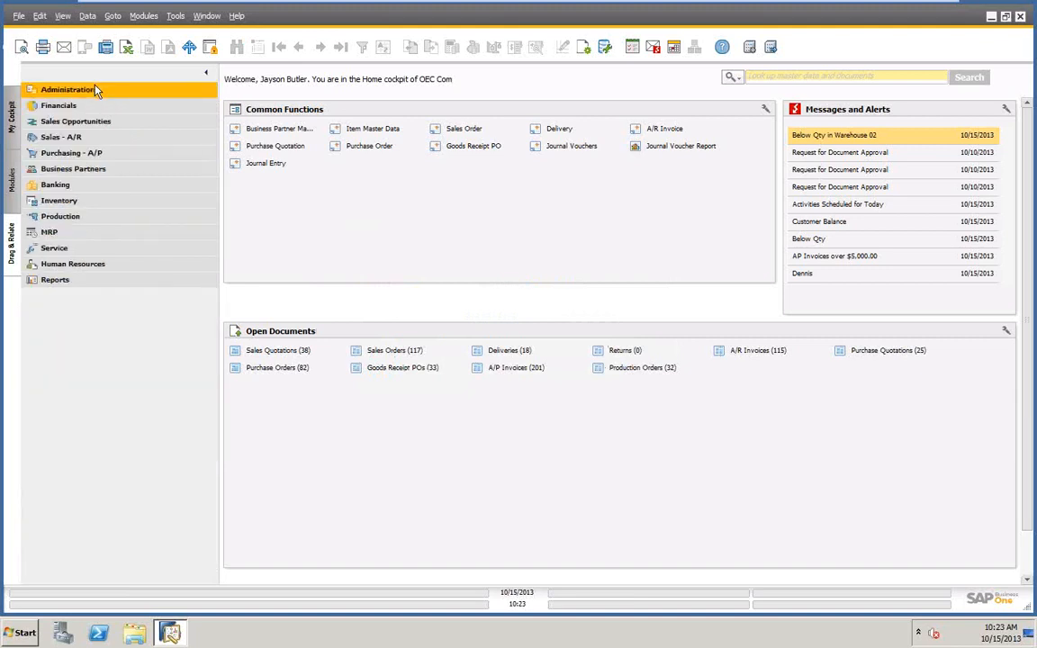
Step: Run the Journal Voucher Report for open and closed vouchers with both ends of the date range cleared
{"action": "left_click", "coordinate": [675, 148]}
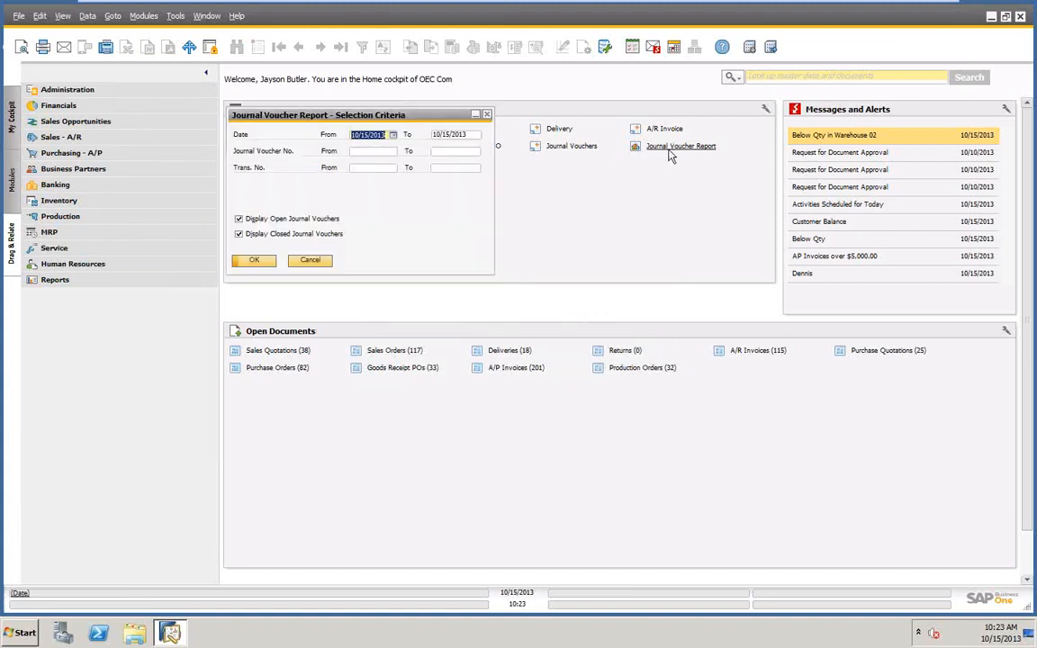
{"action": "key", "text": "Delete"}
{"action": "key", "text": "Tab"}
{"action": "key", "text": "Delete"}
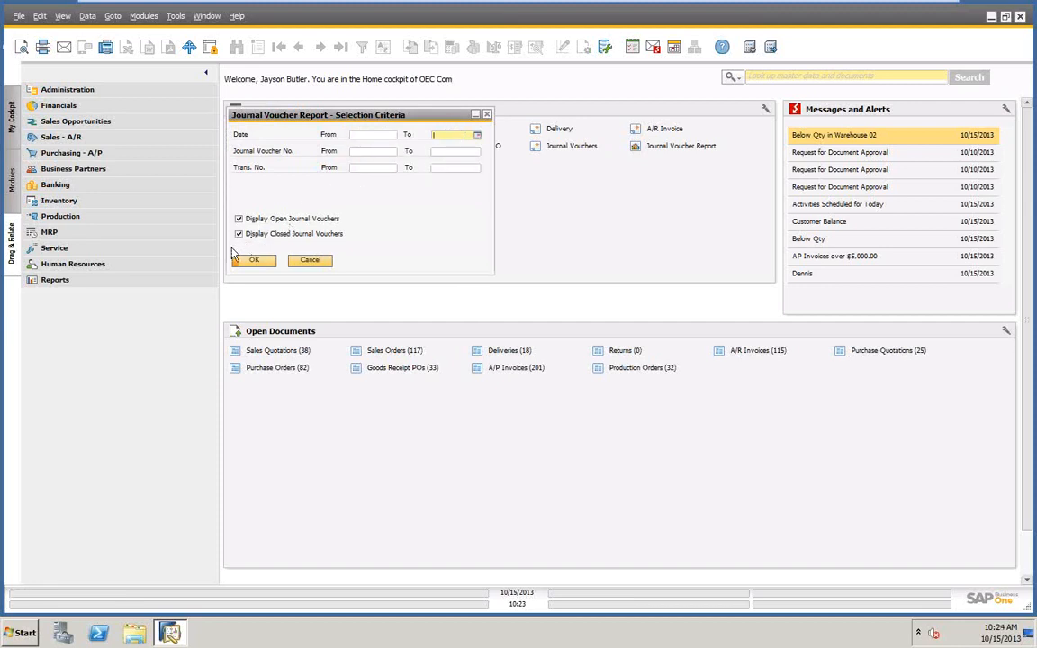
{"action": "left_click", "coordinate": [256, 261]}
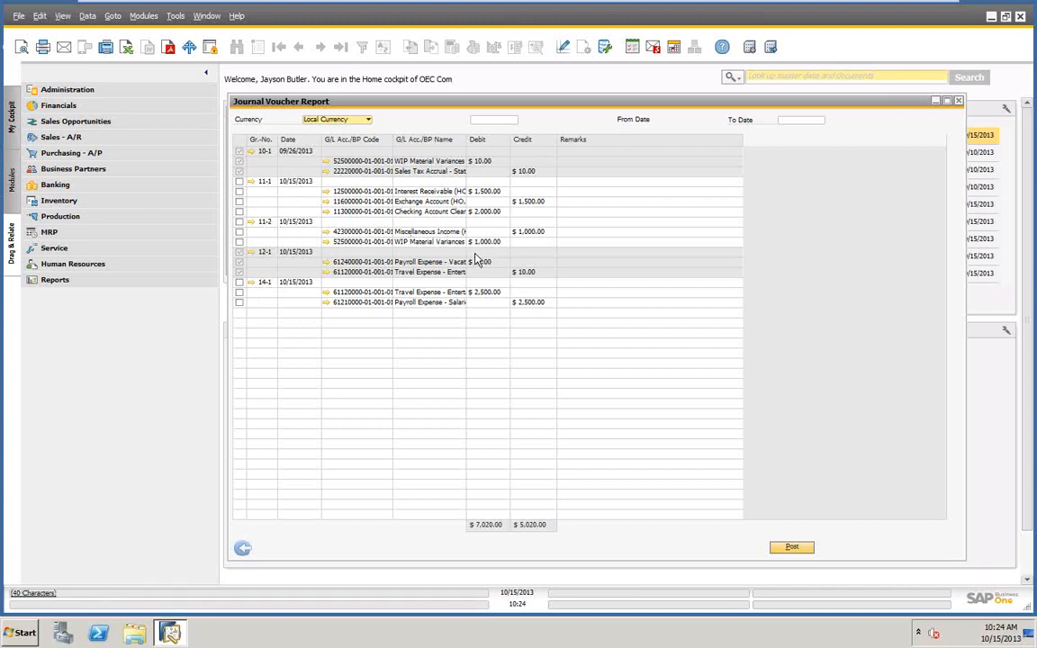
Step: Try to post voucher transaction 11-1 from the report, and open its journal voucher entry
{"action": "left_click", "coordinate": [240, 182]}
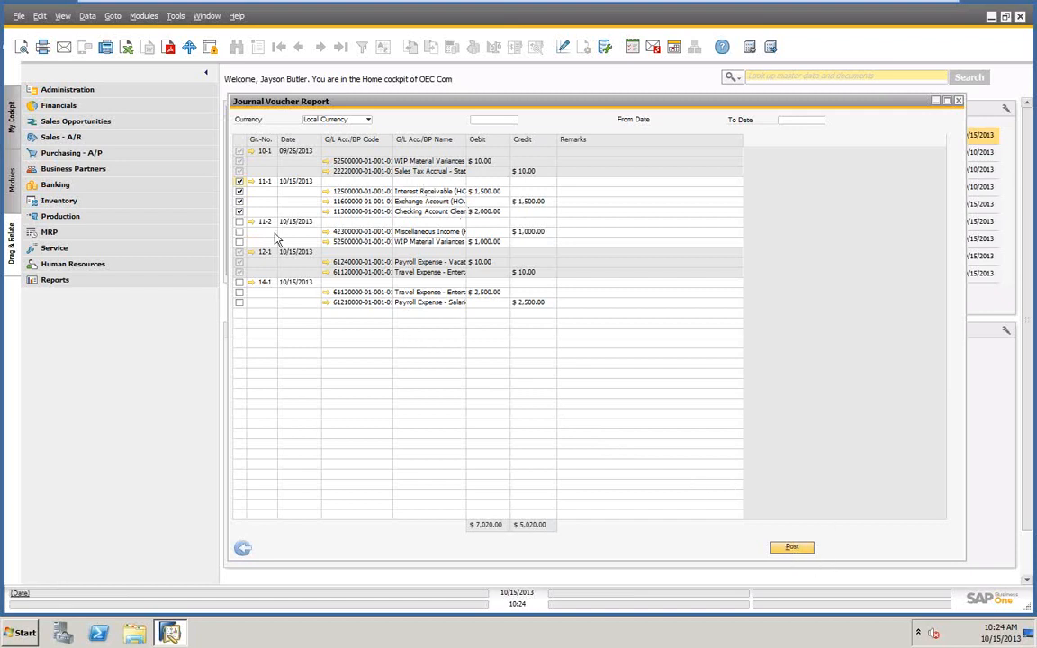
{"action": "left_click", "coordinate": [792, 548]}
{"action": "left_click", "coordinate": [253, 183]}
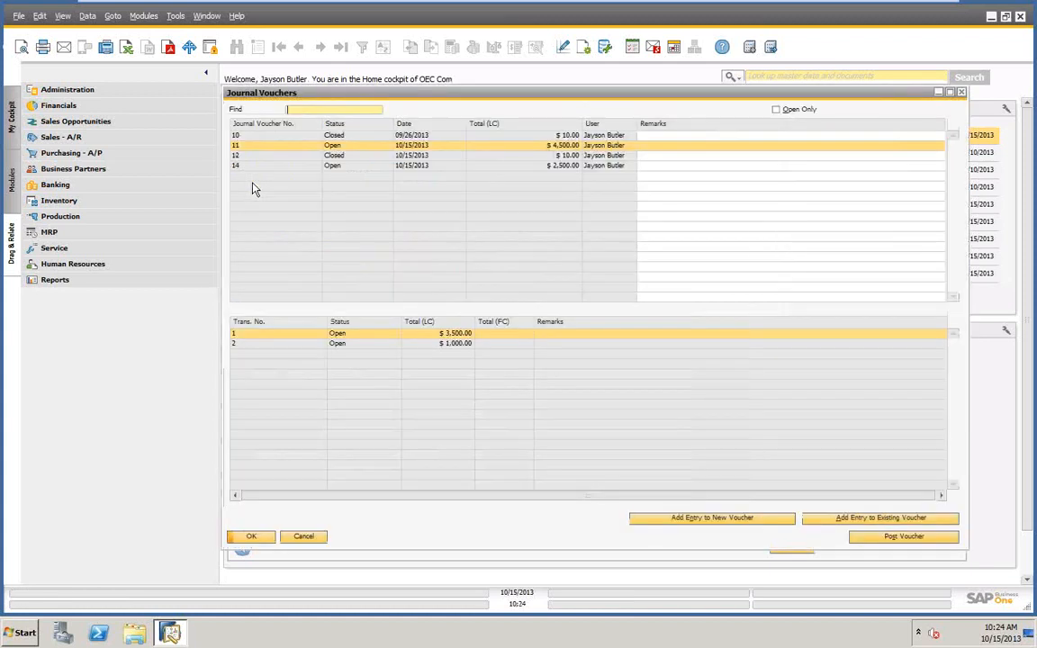
{"action": "double_click", "coordinate": [338, 335]}
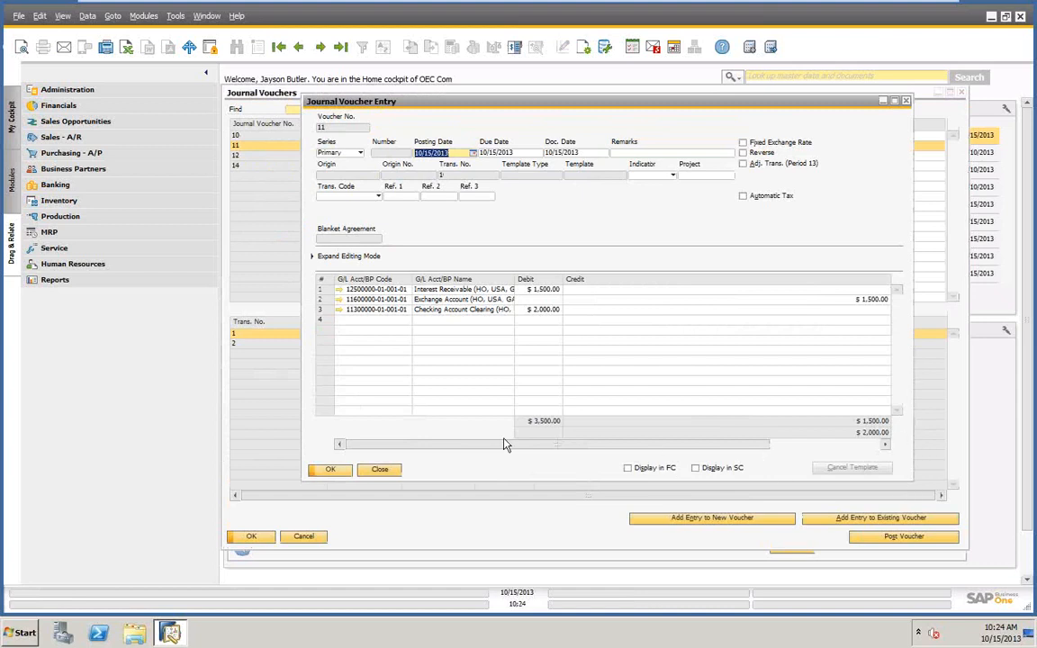
{"action": "left_click", "coordinate": [364, 319]}
{"action": "type", "text": "6"}
{"action": "key", "text": "Tab"}
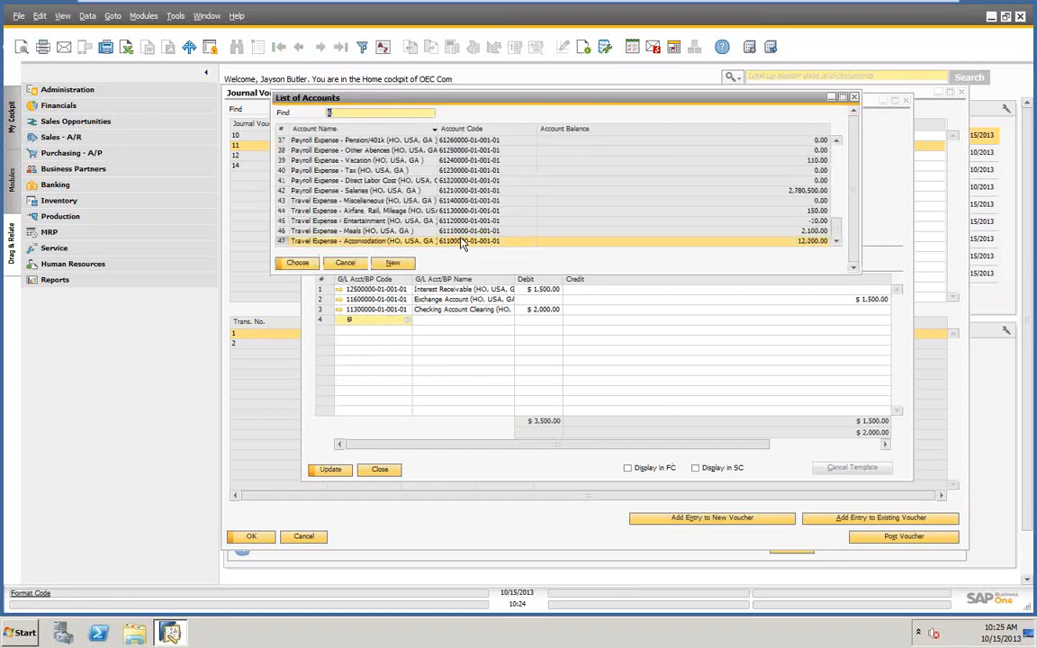
{"action": "left_click", "coordinate": [298, 263]}
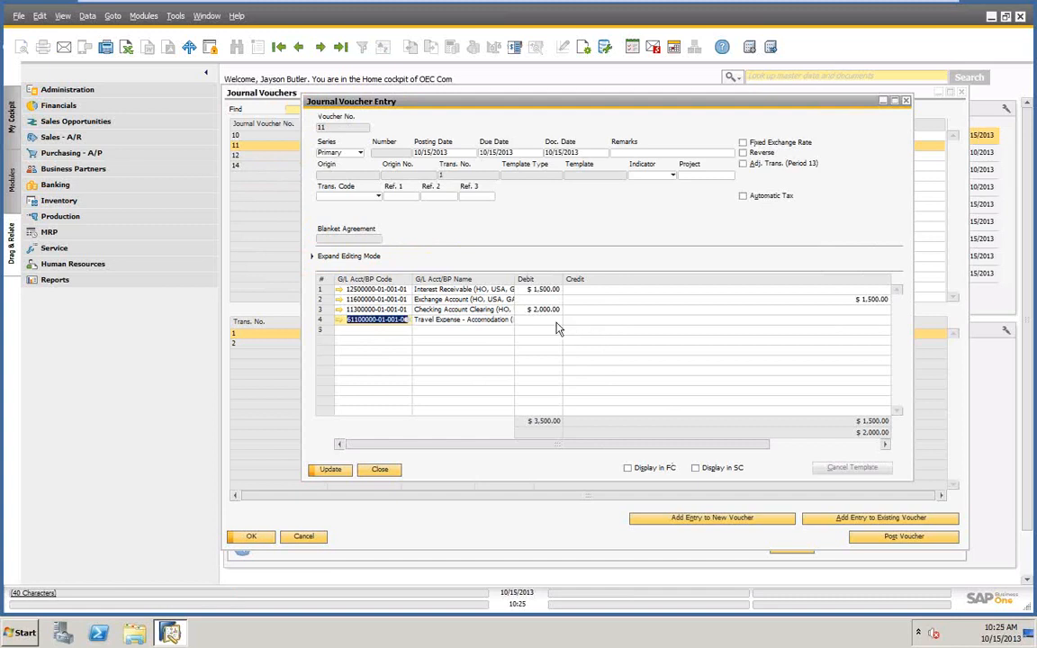
{"action": "key", "text": "Tab"}
{"action": "key", "text": "Tab"}
{"action": "key", "text": "Tab"}
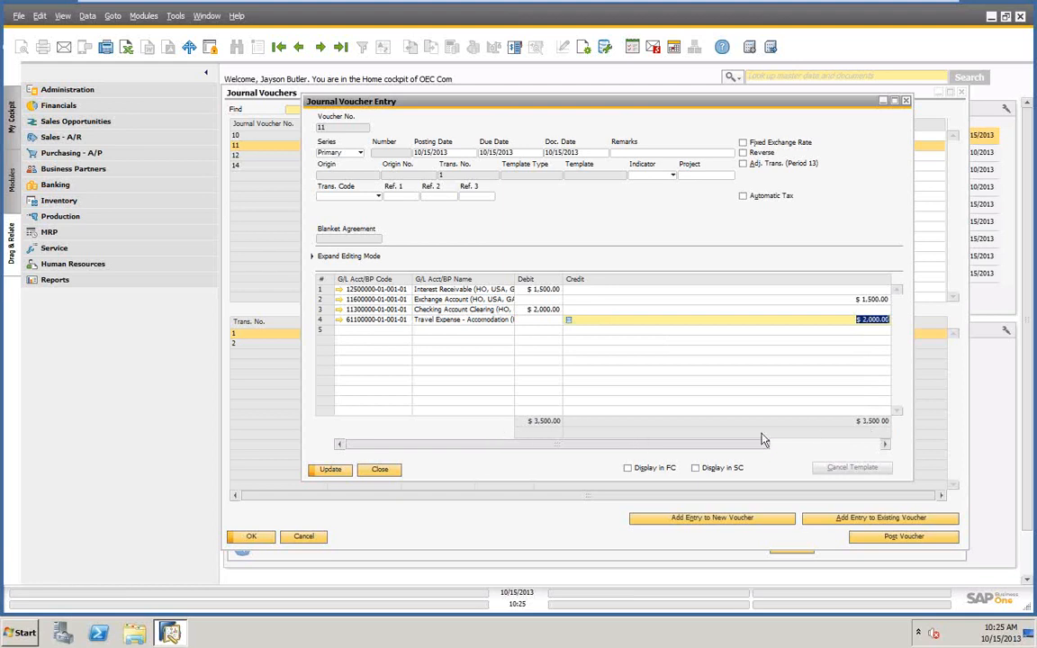
Step: Save the balanced entry and update voucher 11, returning to the Journal Voucher Report
{"action": "left_click", "coordinate": [331, 474]}
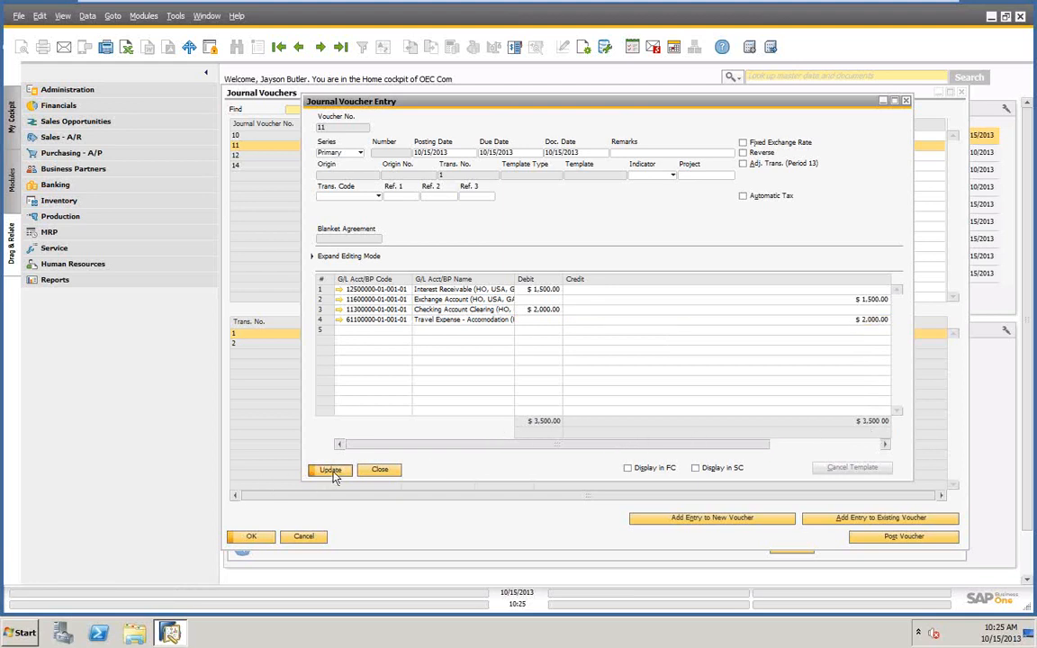
{"action": "left_click", "coordinate": [332, 471]}
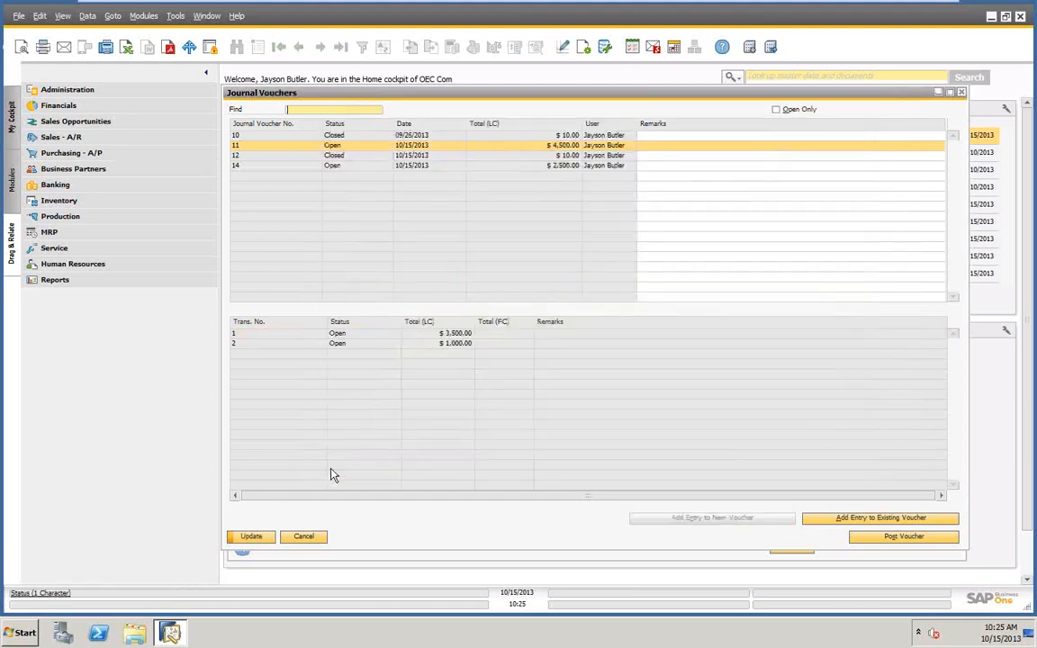
{"action": "left_click", "coordinate": [251, 538]}
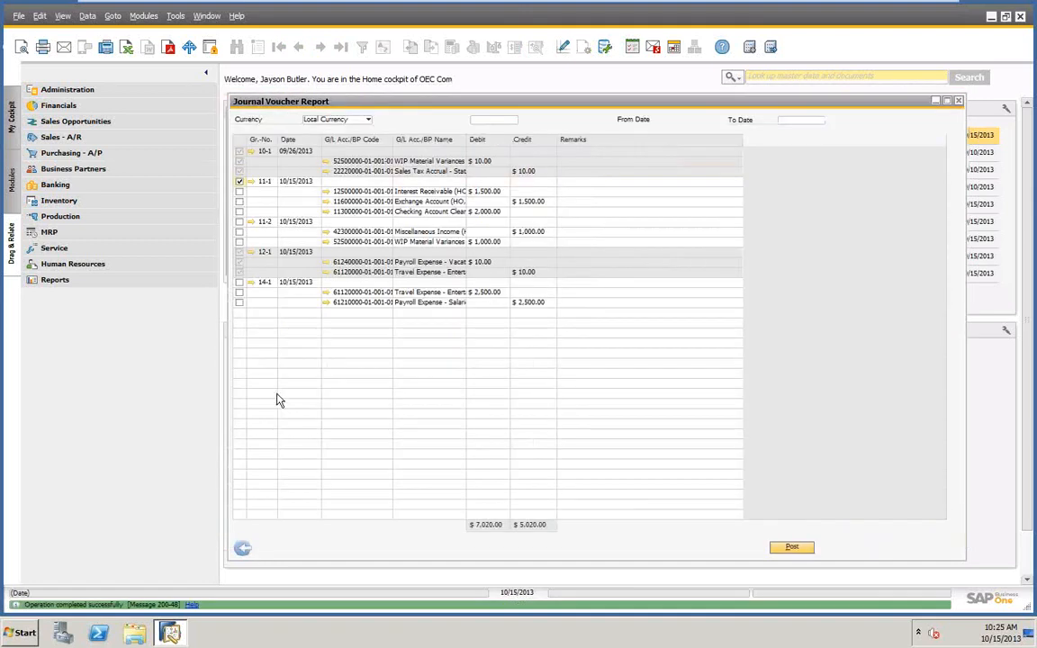
Step: Reselect all lines of transaction 11-1, post it, and check the Exchange Account's balance in the chart of accounts
{"action": "left_click", "coordinate": [240, 183]}
{"action": "left_click", "coordinate": [240, 184]}
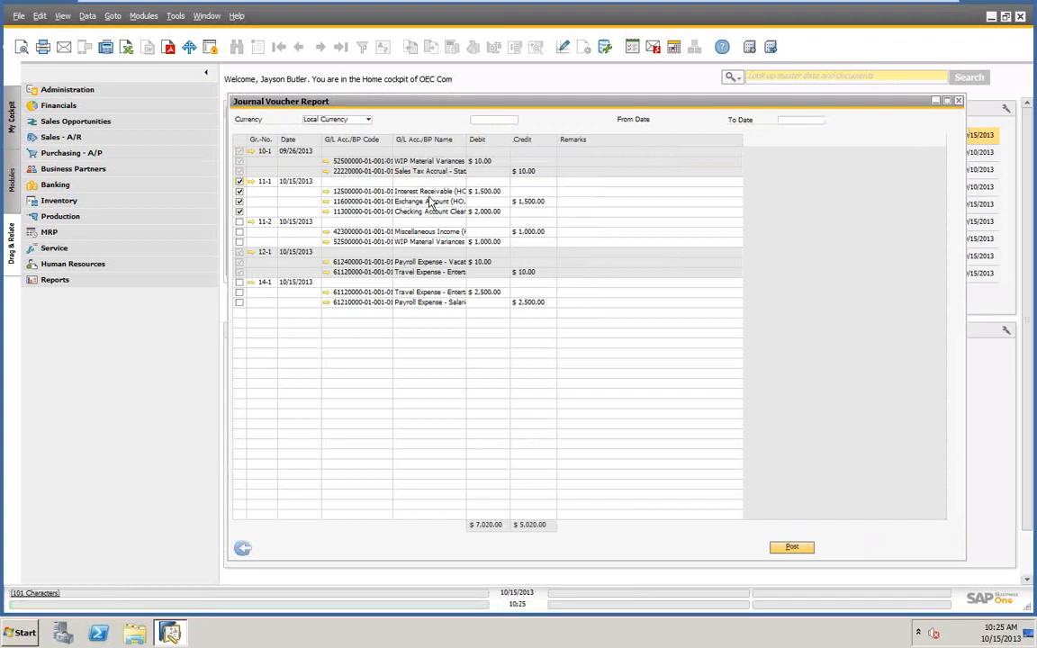
{"action": "left_click", "coordinate": [793, 548]}
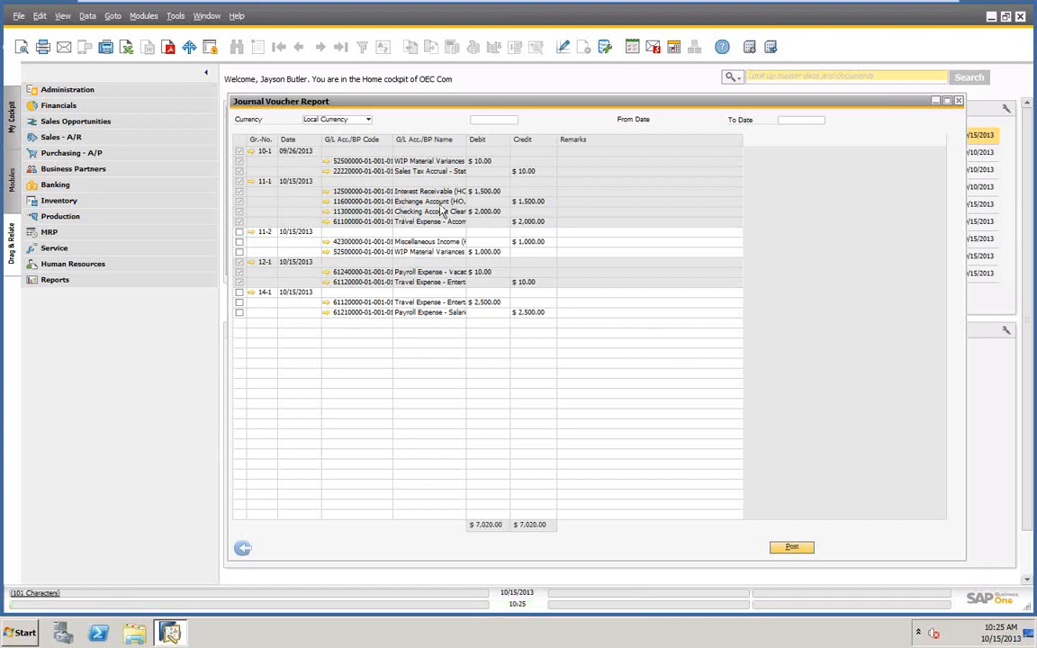
{"action": "left_click", "coordinate": [326, 202]}
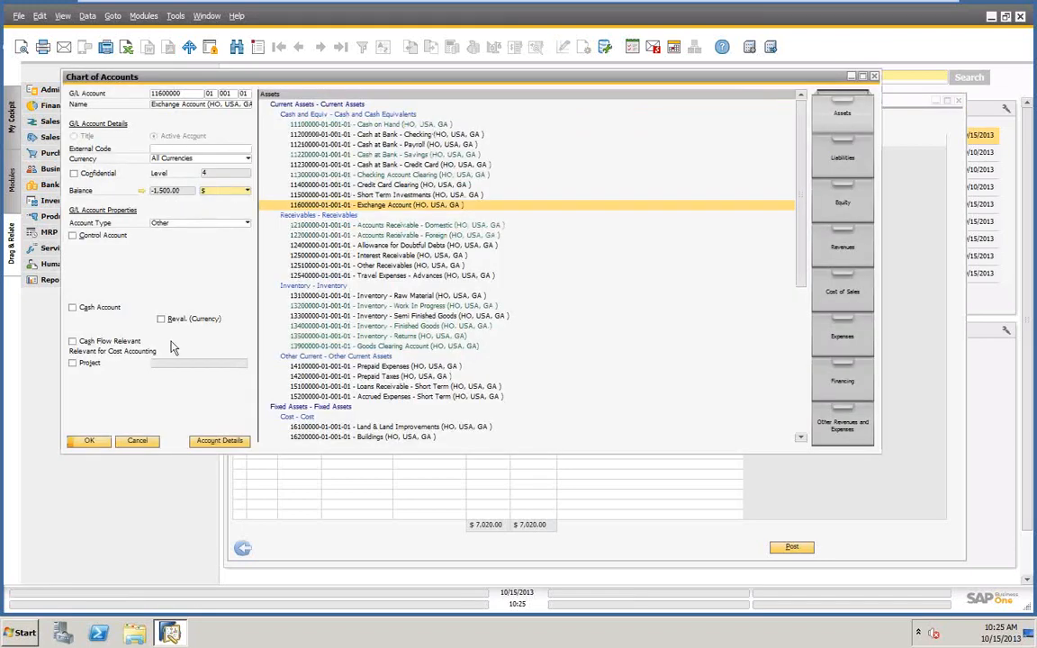
{"action": "left_click", "coordinate": [137, 441]}
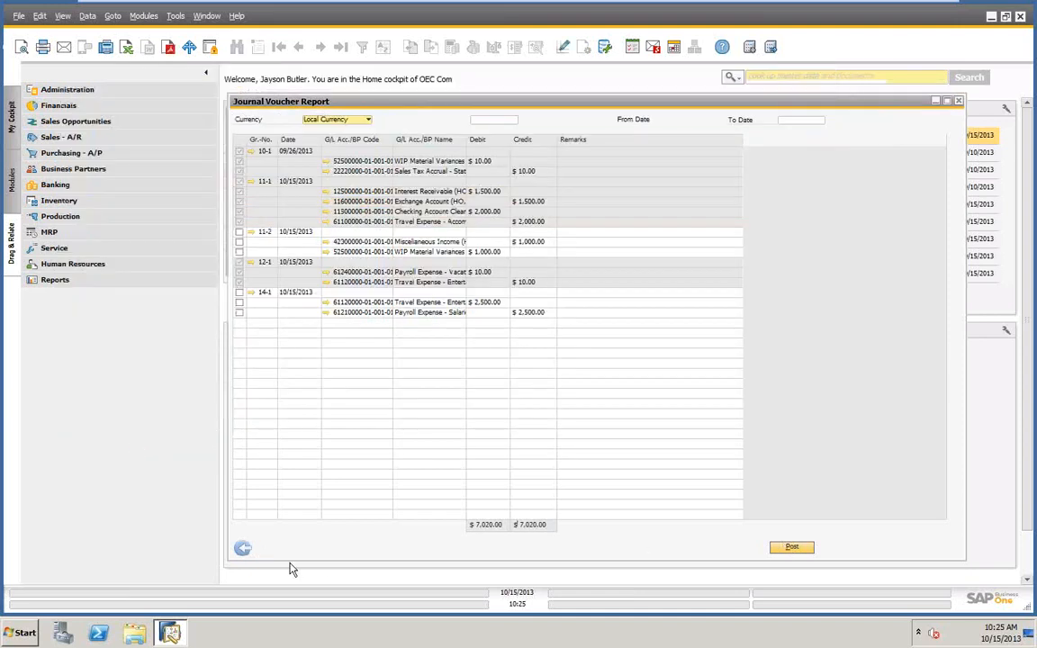
Step: Close the Journal Voucher Report with its selection criteria, and display the last posted journal entry
{"action": "left_click", "coordinate": [244, 550]}
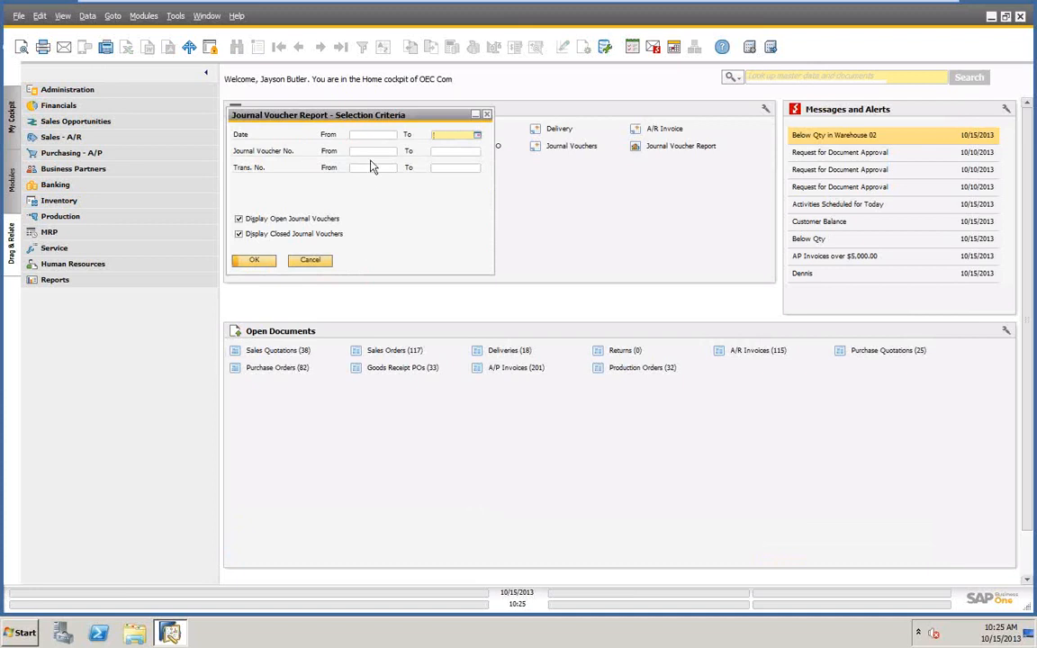
{"action": "left_click", "coordinate": [309, 261]}
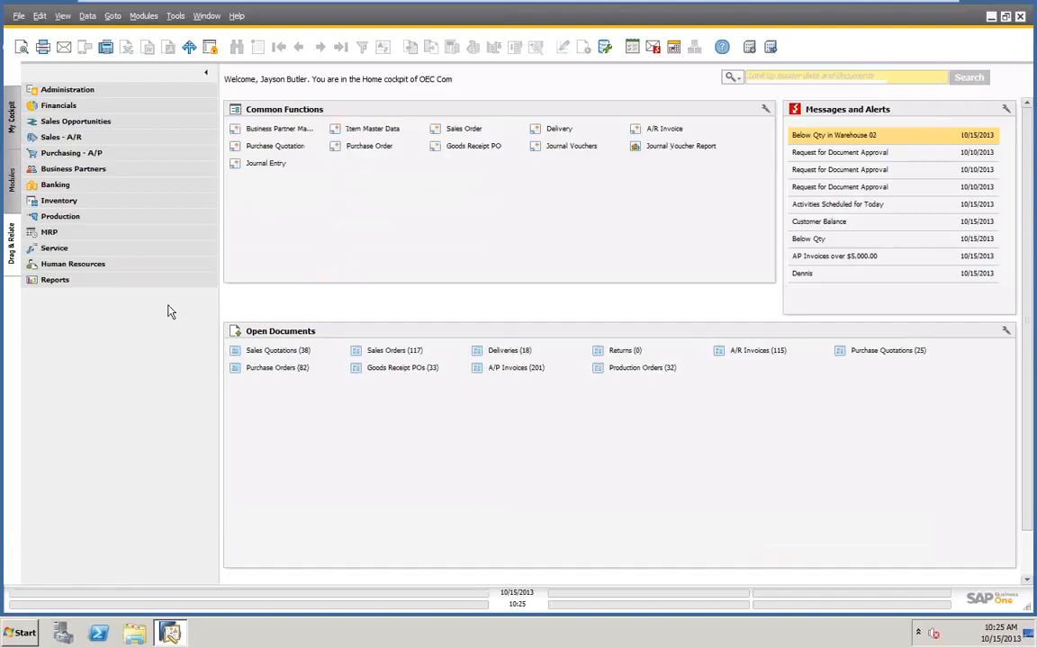
{"action": "left_click", "coordinate": [266, 165]}
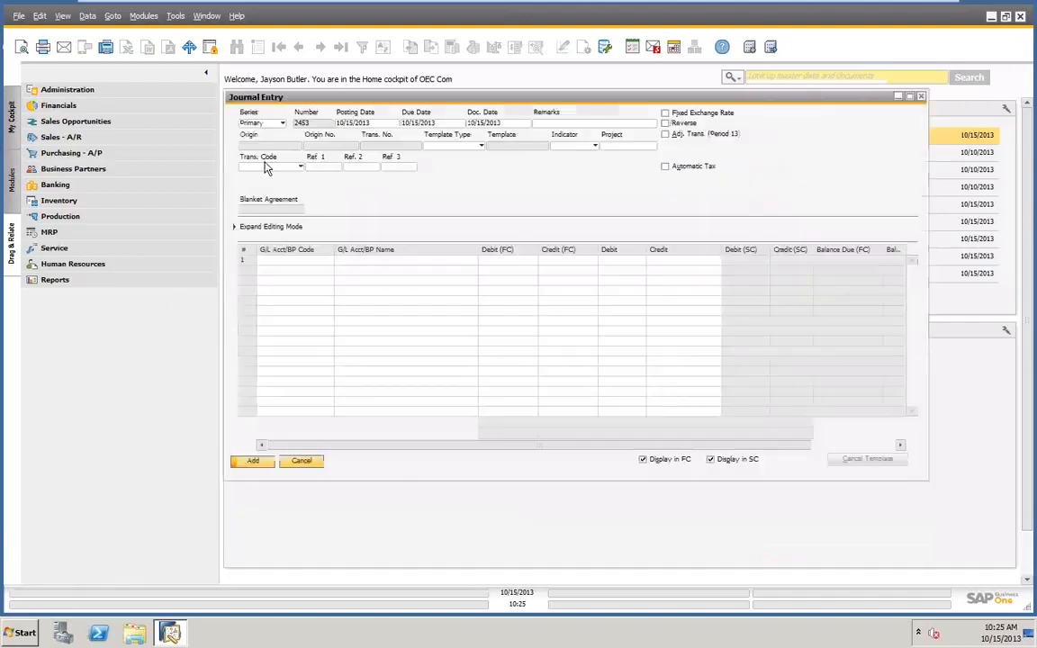
{"action": "left_click", "coordinate": [341, 47]}
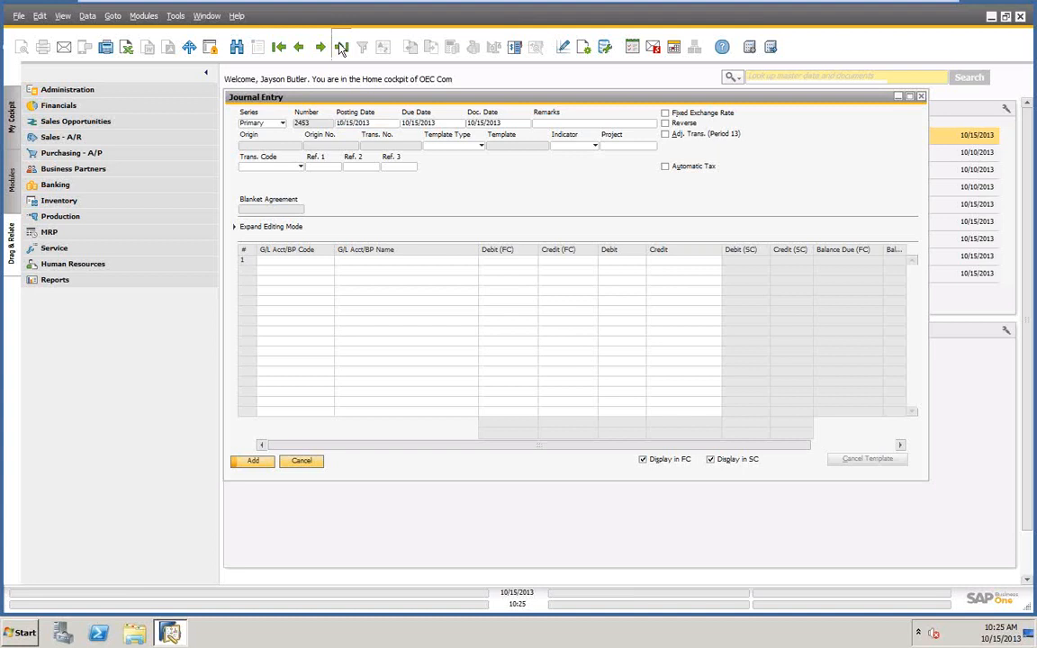
{"action": "mouse_move", "coordinate": [330, 97]}
{"action": "left_mouse_down"}
{"action": "mouse_move", "coordinate": [314, 94]}
{"action": "mouse_move", "coordinate": [328, 92]}
{"action": "left_mouse_up"}
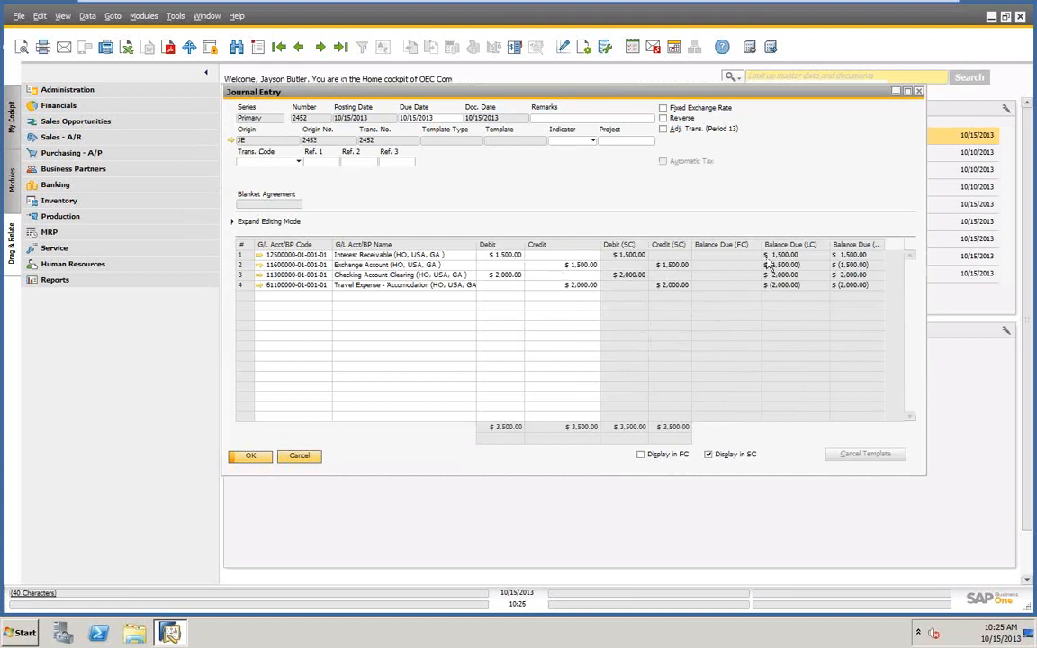
Step: Trace the journal entry to its originating journal voucher and inspect transaction 1 of voucher 11
{"action": "left_click", "coordinate": [232, 141]}
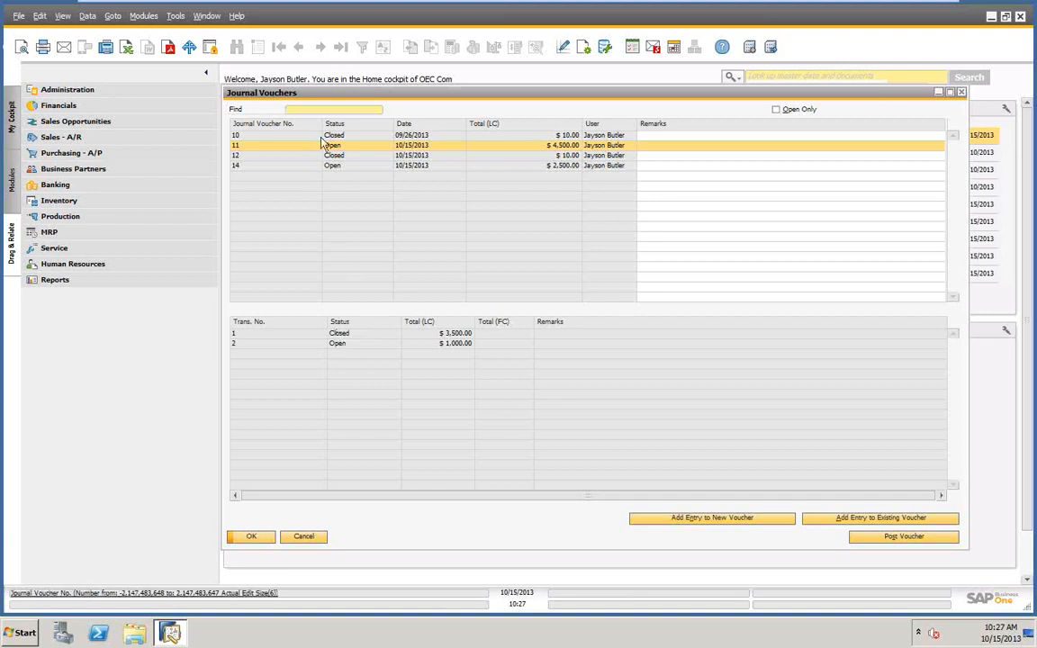
{"action": "double_click", "coordinate": [337, 334]}
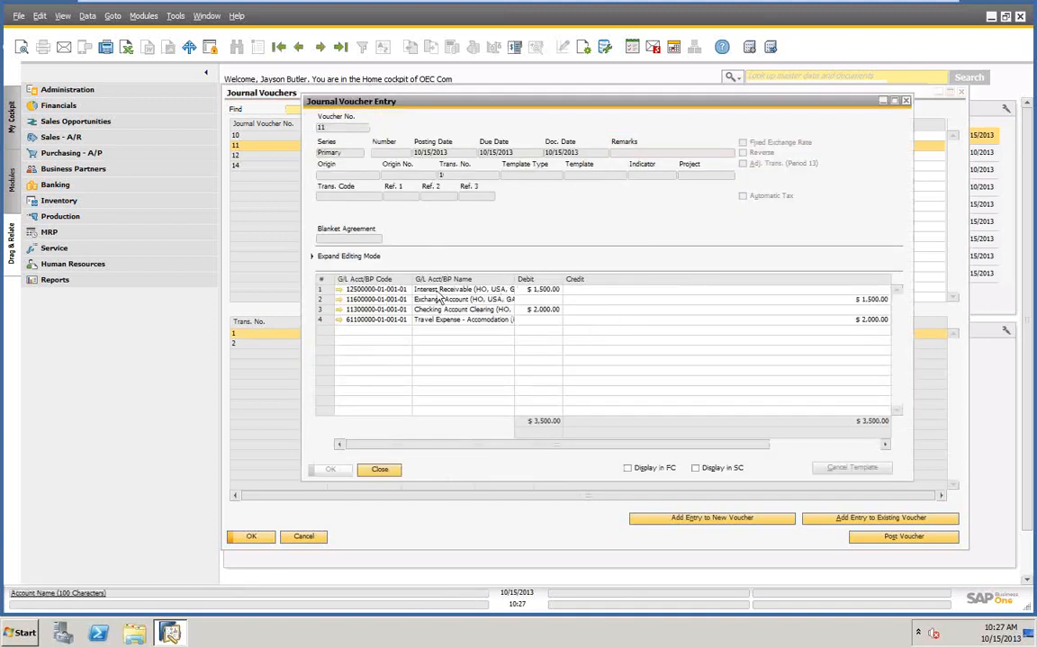
{"action": "left_click", "coordinate": [380, 471]}
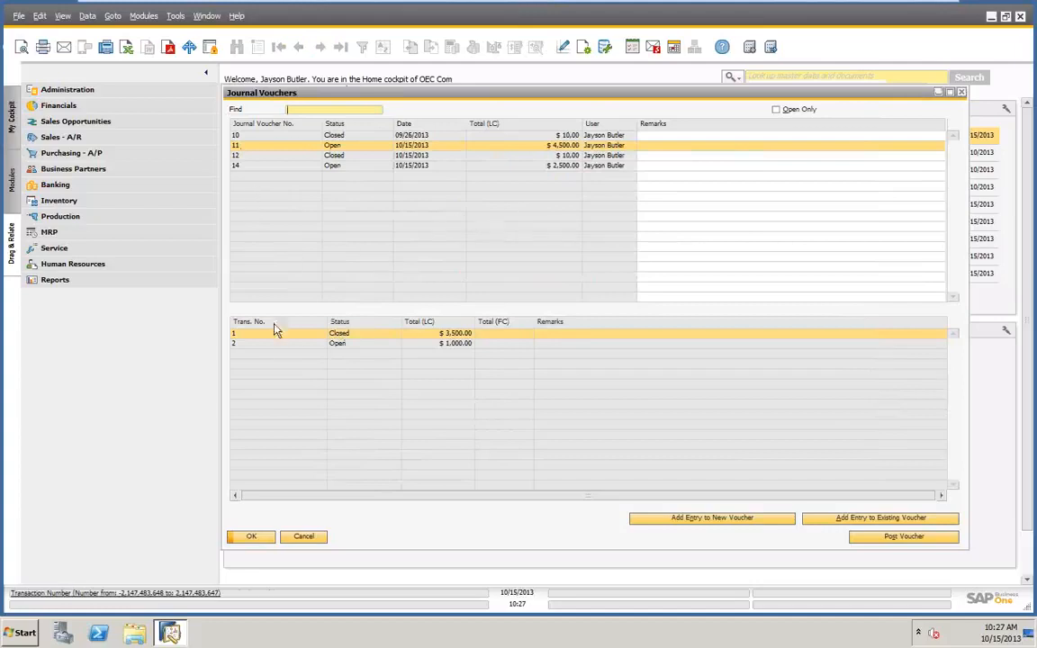
Step: Limit the journal vouchers to open ones and review the transactions of vouchers 14 and 11, returning to the journal entry
{"action": "left_click", "coordinate": [776, 109]}
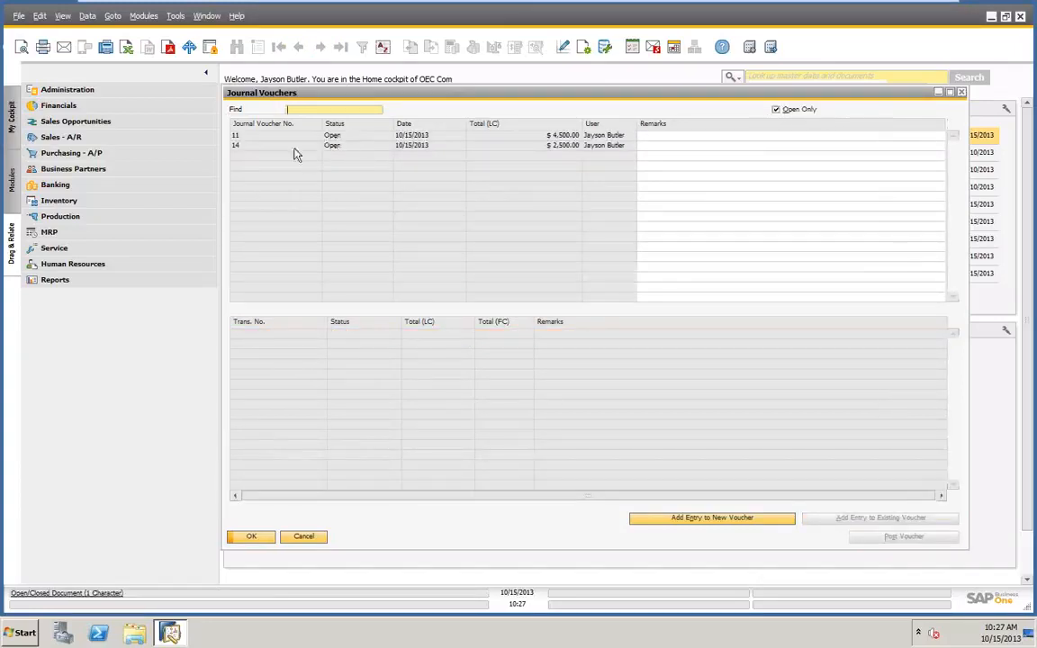
{"action": "left_click", "coordinate": [251, 146]}
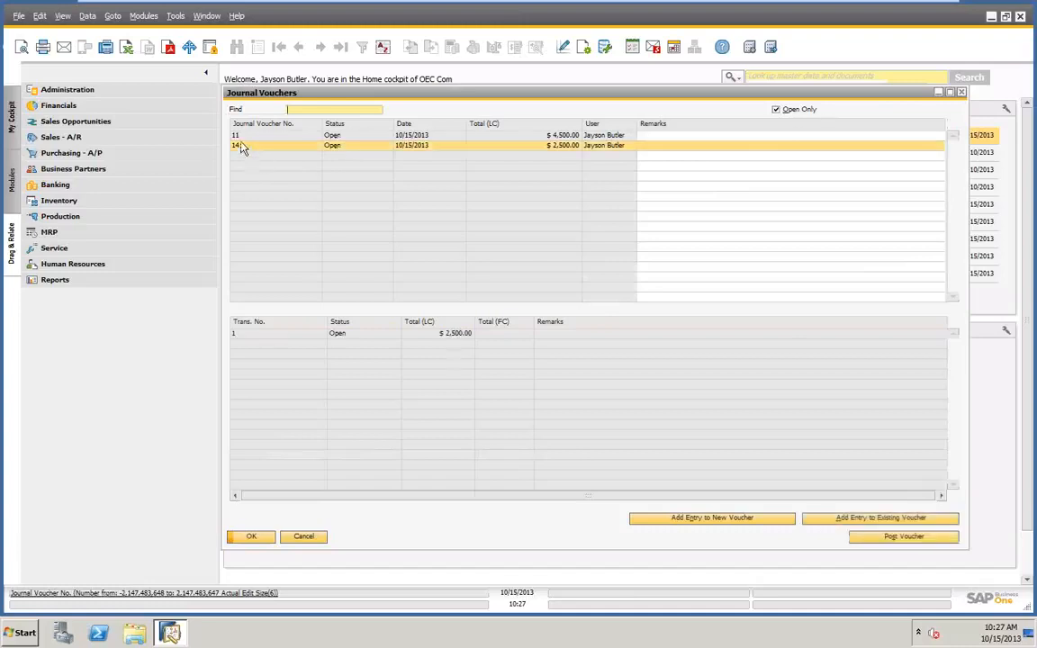
{"action": "left_click", "coordinate": [238, 136]}
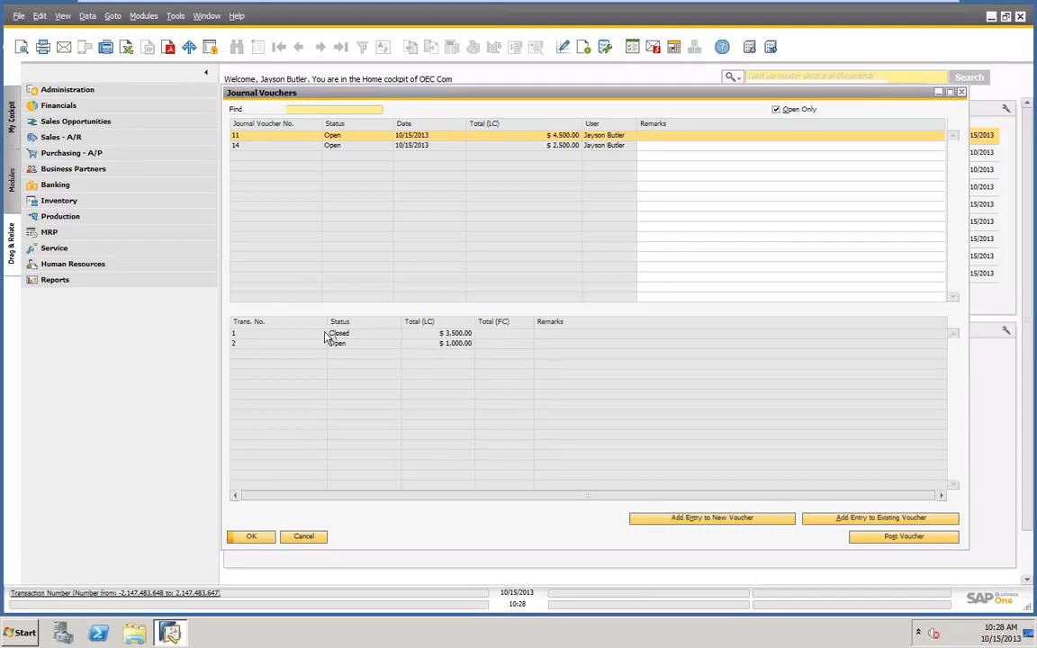
{"action": "left_click", "coordinate": [301, 538]}
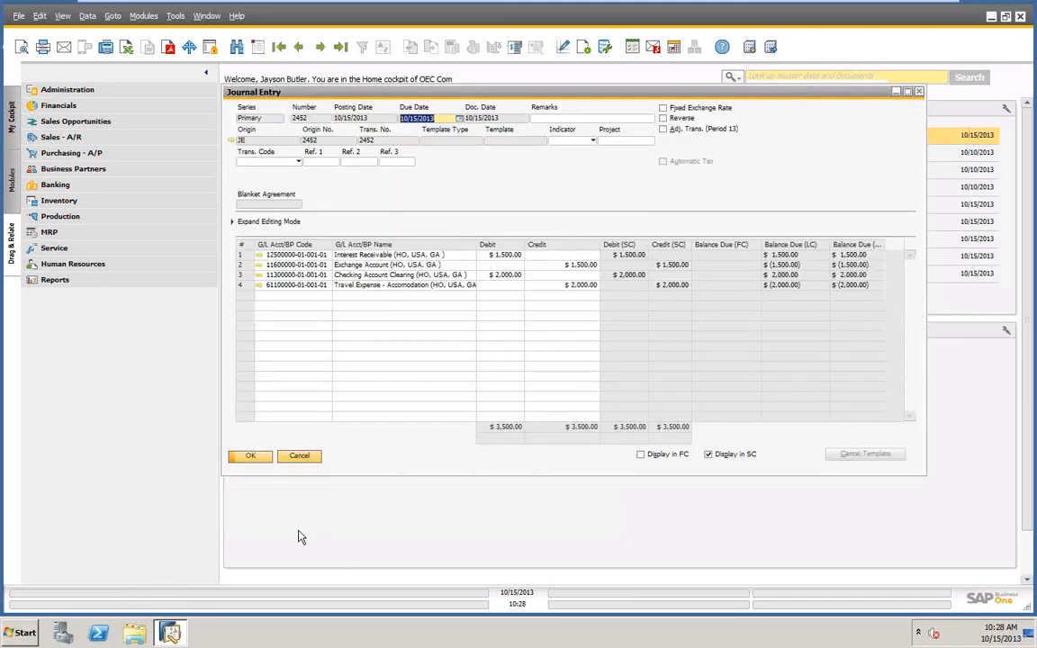